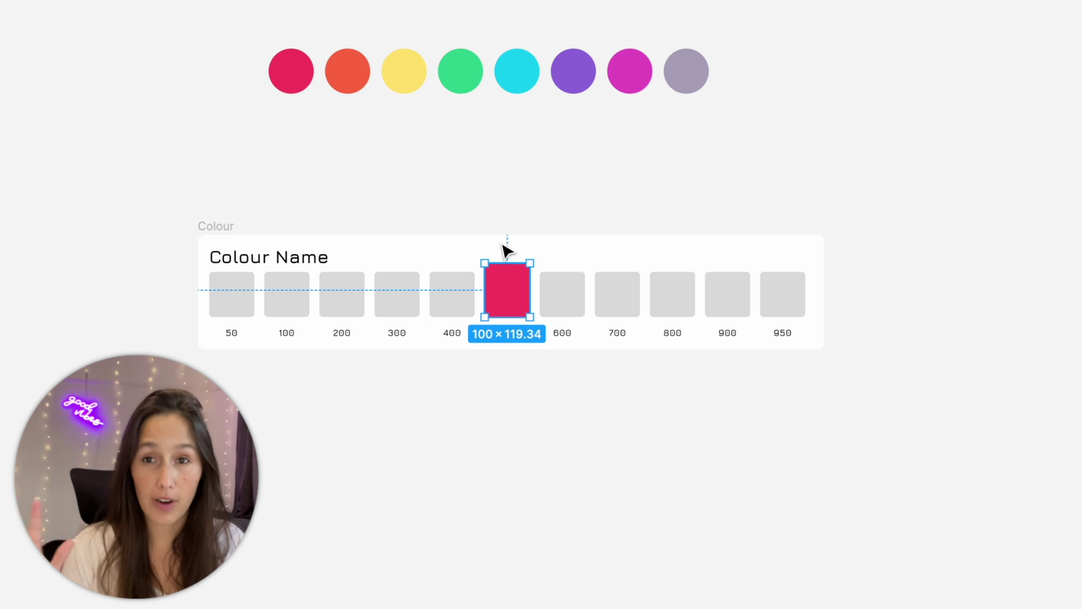
- Change the palette frame's title text from the placeholder to "Red"
{"action": "double_click", "coordinate": [238, 251]}
{"action": "type", "text": "Red"}
{"action": "key", "text": "Escape"}
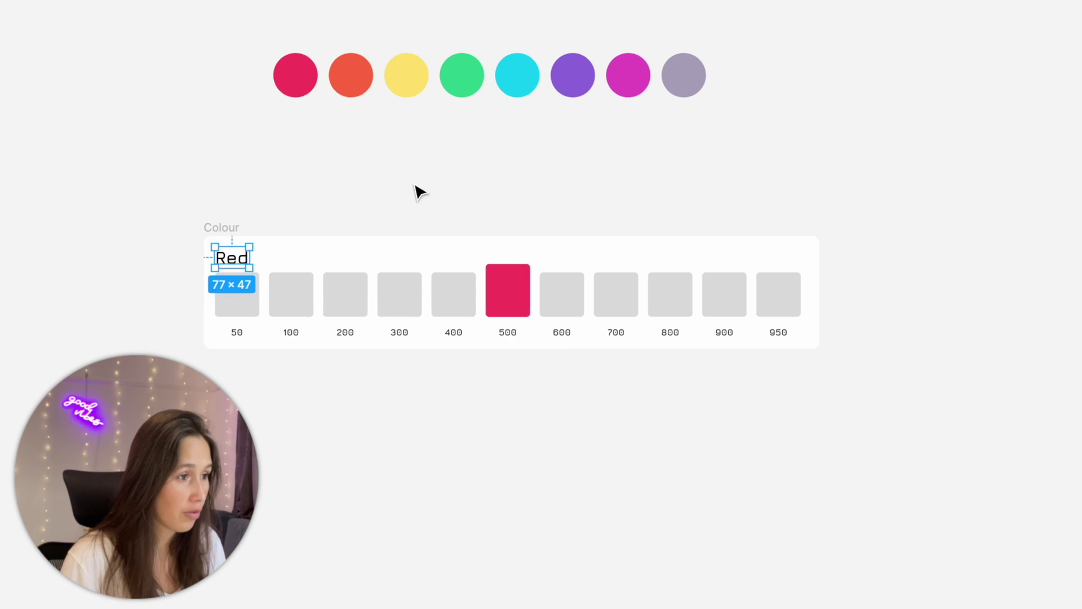
- Copy the 500 swatch's fill hex F5365C and switch to tints.dev to paste it as the base colour value
{"action": "left_click", "coordinate": [529, 315]}
{"action": "left_click", "coordinate": [1017, 348]}
{"action": "key", "text": "cmd+c"}
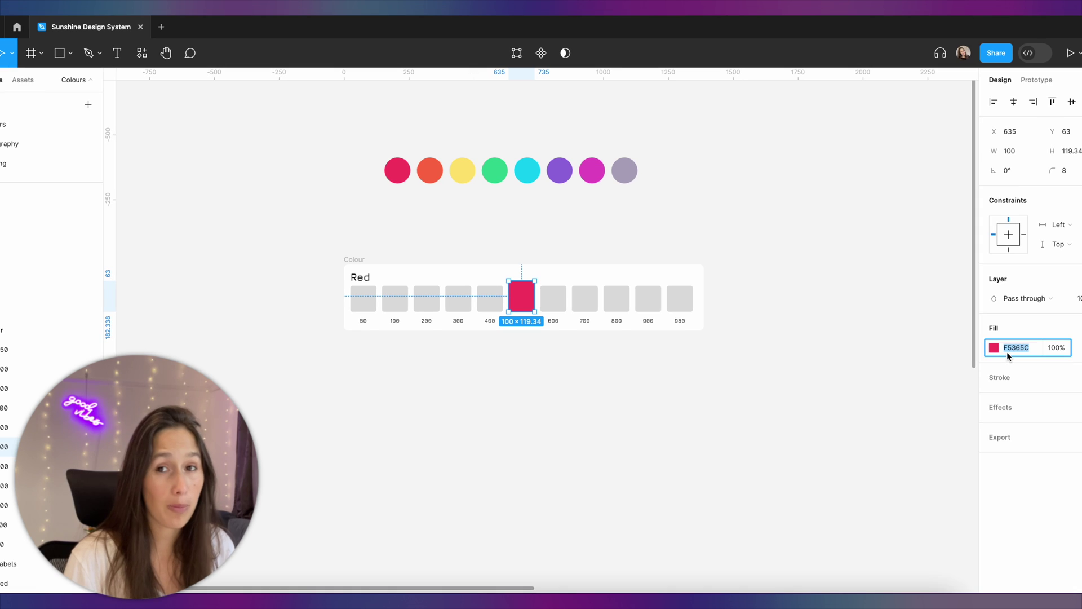
{"action": "left_click", "coordinate": [312, 590]}
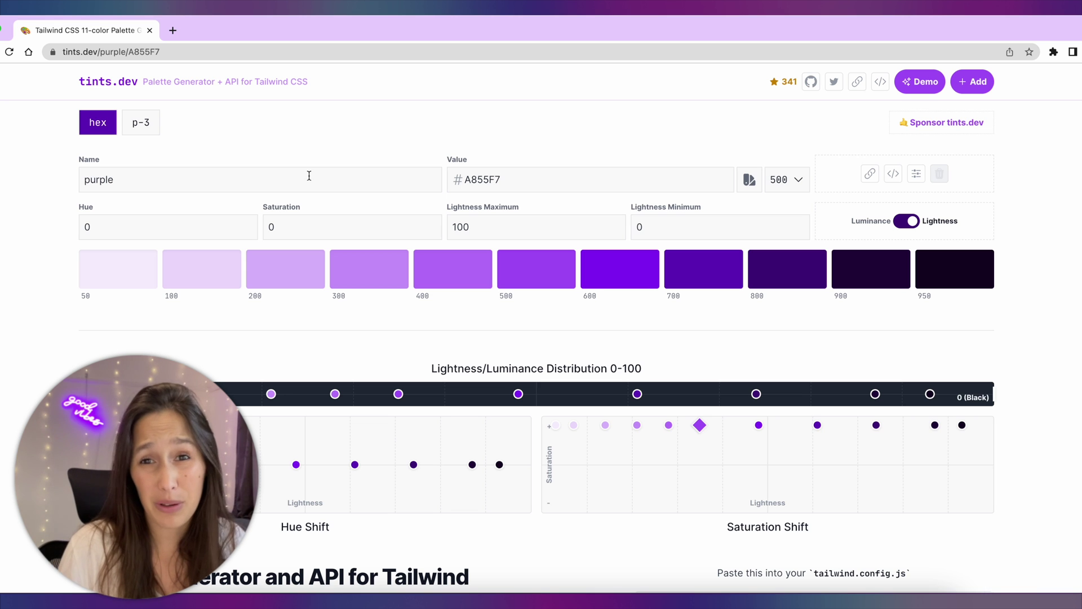
{"action": "double_click", "coordinate": [472, 192]}
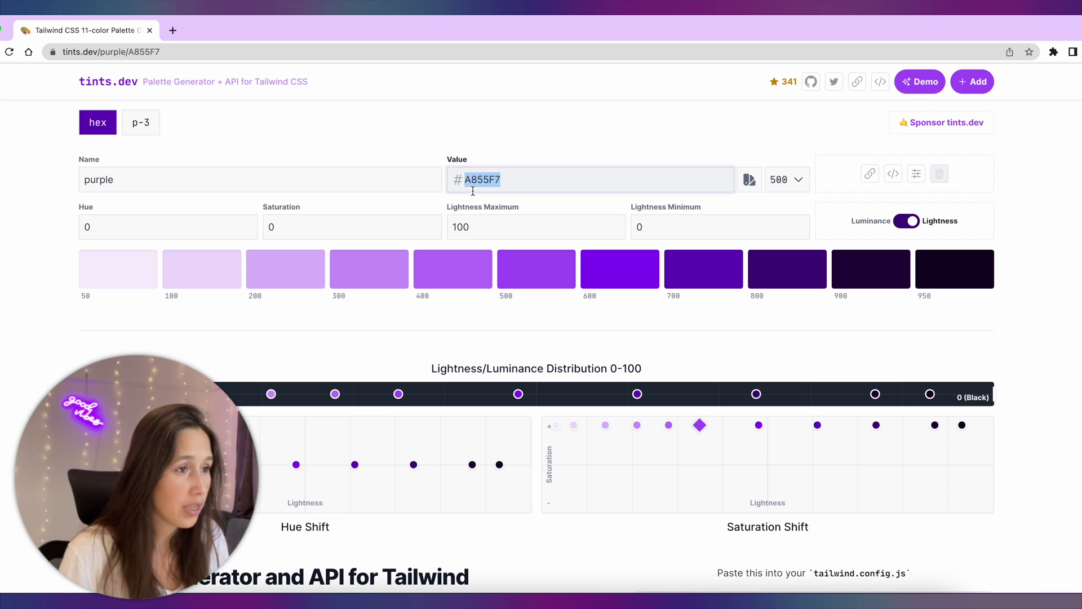
{"action": "key", "text": "cmd+v"}
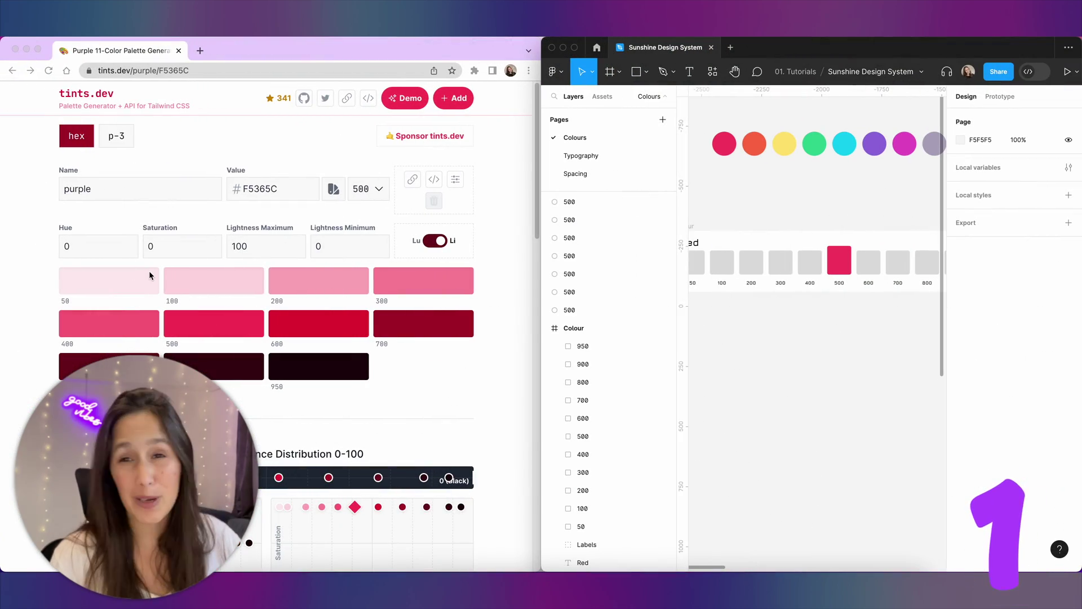
- Copy the hex code of shade 50, FEECEF, from the generated Tailwind config code on tints.dev
{"action": "scroll", "coordinate": [222, 307], "scroll_direction": "down", "scroll_amount": 15}
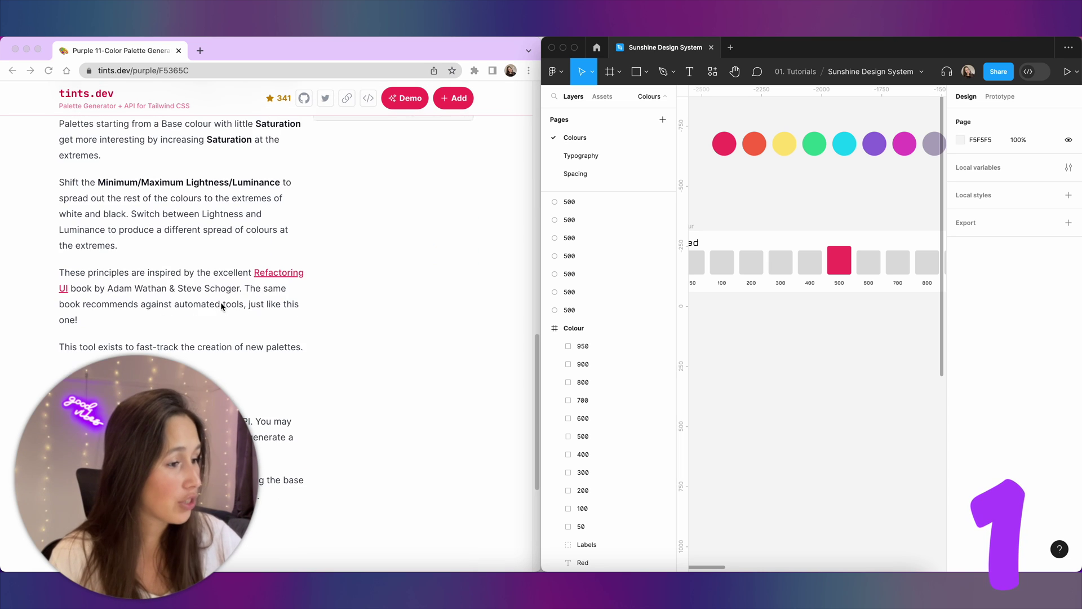
{"action": "scroll", "coordinate": [235, 299], "scroll_direction": "up", "scroll_amount": 3}
{"action": "scroll", "coordinate": [235, 300], "scroll_direction": "up", "scroll_amount": 5}
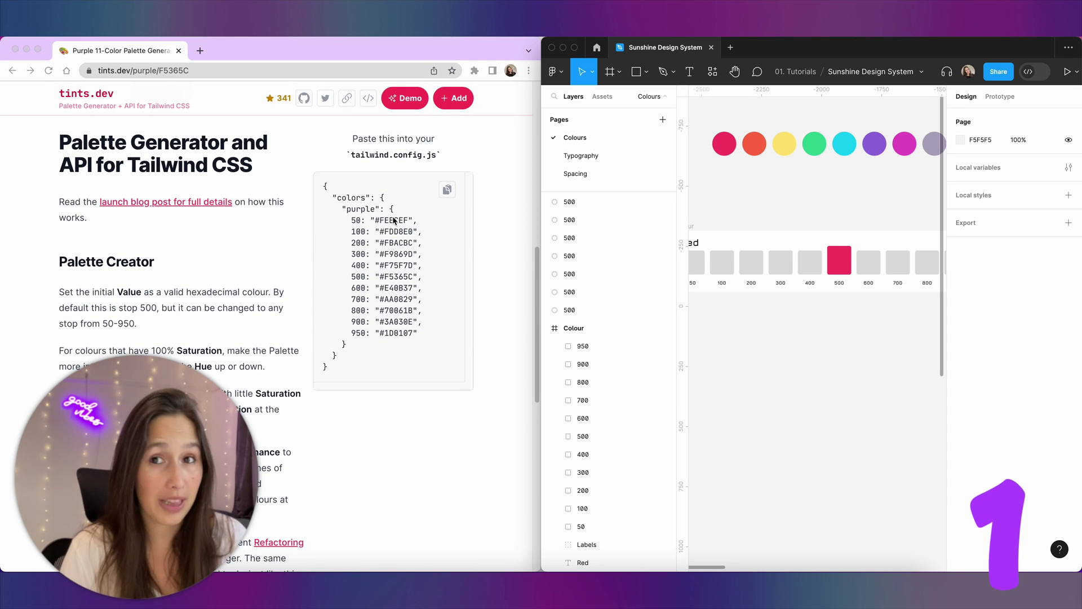
{"action": "double_click", "coordinate": [393, 221]}
{"action": "key", "text": "ctrl+c"}
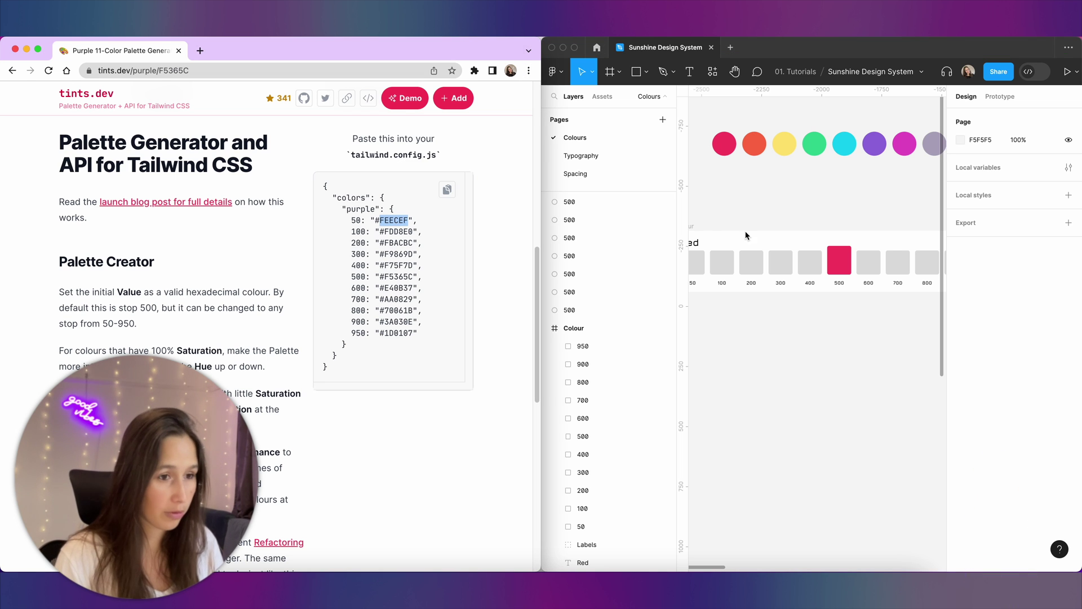
- Switch to Figma and set the fill of the Red palette's 50 swatch to the copied FEECEF
{"action": "left_click", "coordinate": [704, 262]}
{"action": "double_click", "coordinate": [702, 261]}
{"action": "left_click", "coordinate": [975, 290]}
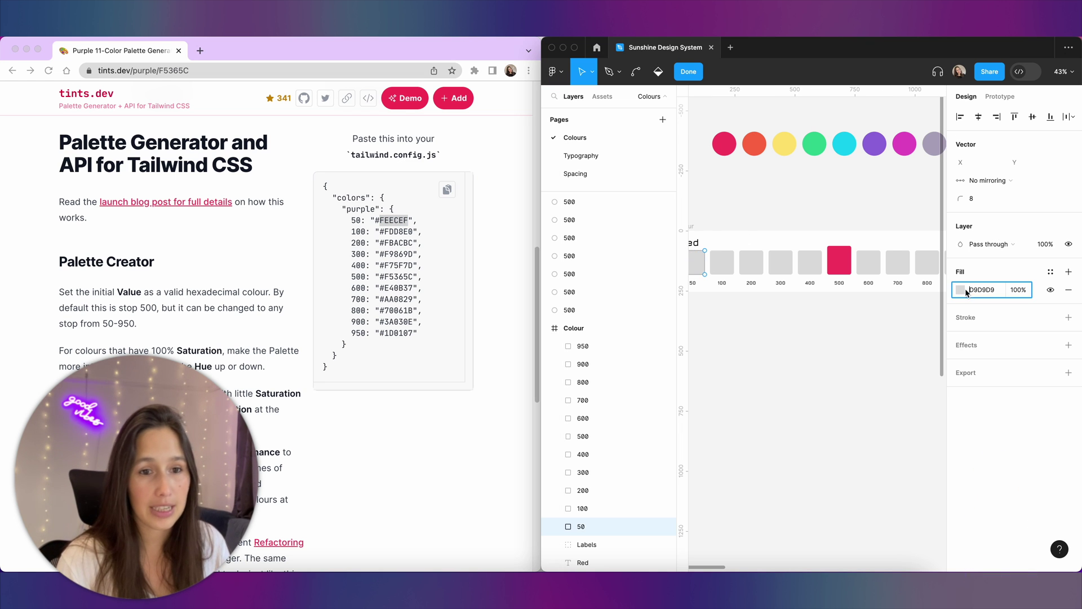
{"action": "key", "text": "ctrl+v"}
{"action": "key", "text": "Return"}
{"action": "scroll", "coordinate": [889, 325], "scroll_direction": "left", "scroll_amount": 3}
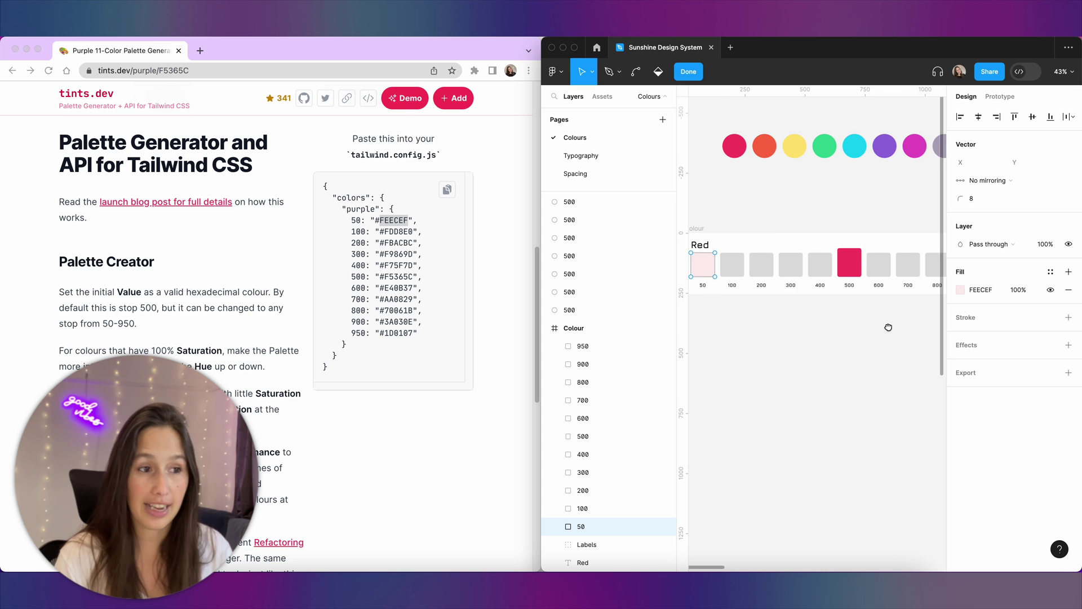
{"action": "key", "text": "Escape"}
- Capture a screenshot of the generated shades on tints.dev and place it in Figma below the Red palette
{"action": "left_click", "coordinate": [410, 285]}
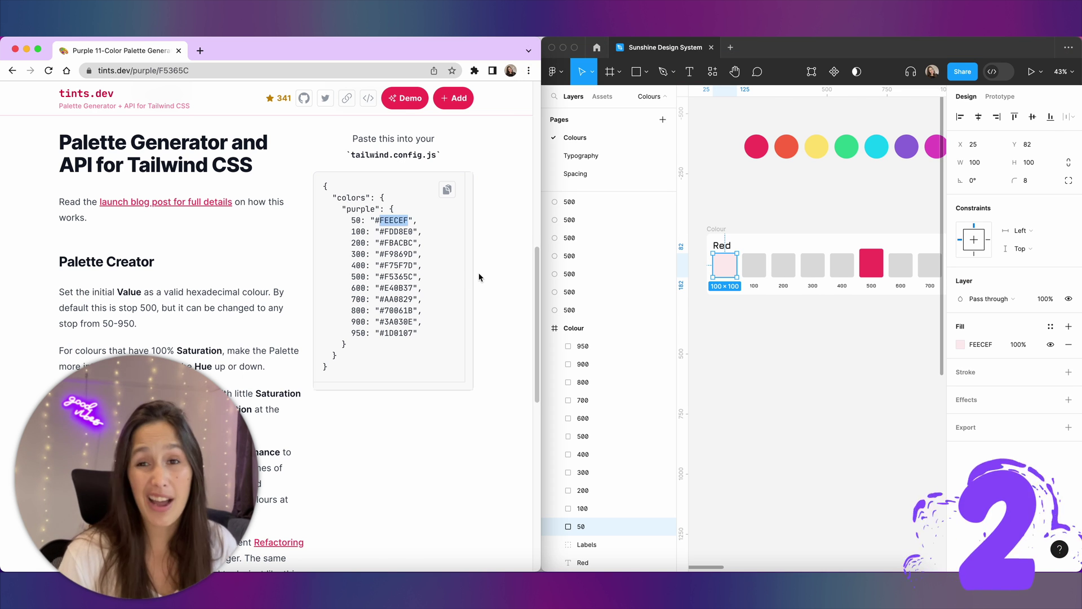
{"action": "scroll", "coordinate": [445, 282], "scroll_direction": "up", "scroll_amount": 10}
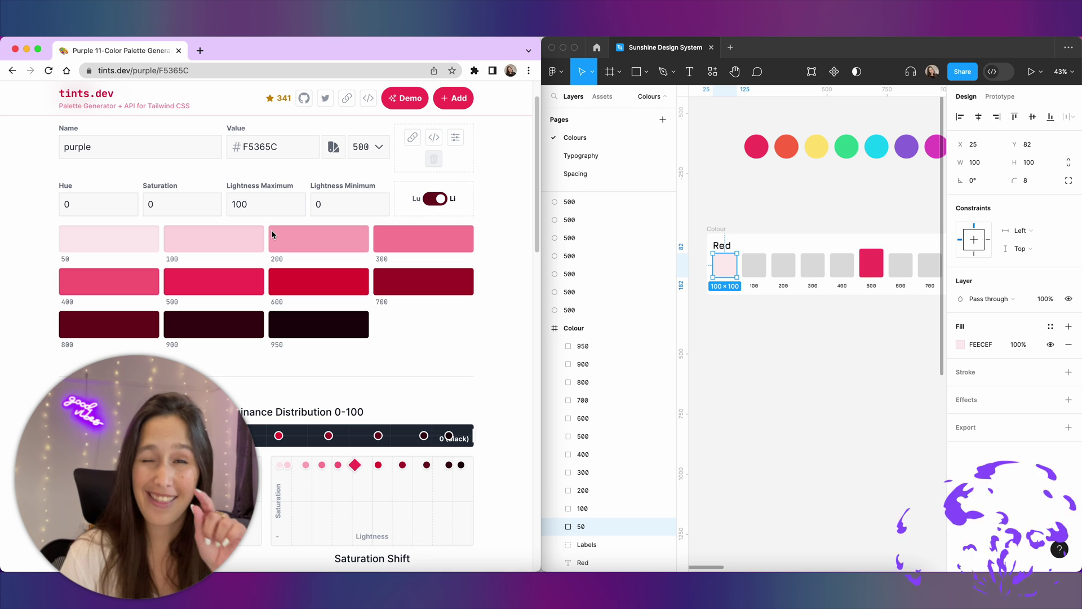
{"action": "key", "text": "super+shift+4"}
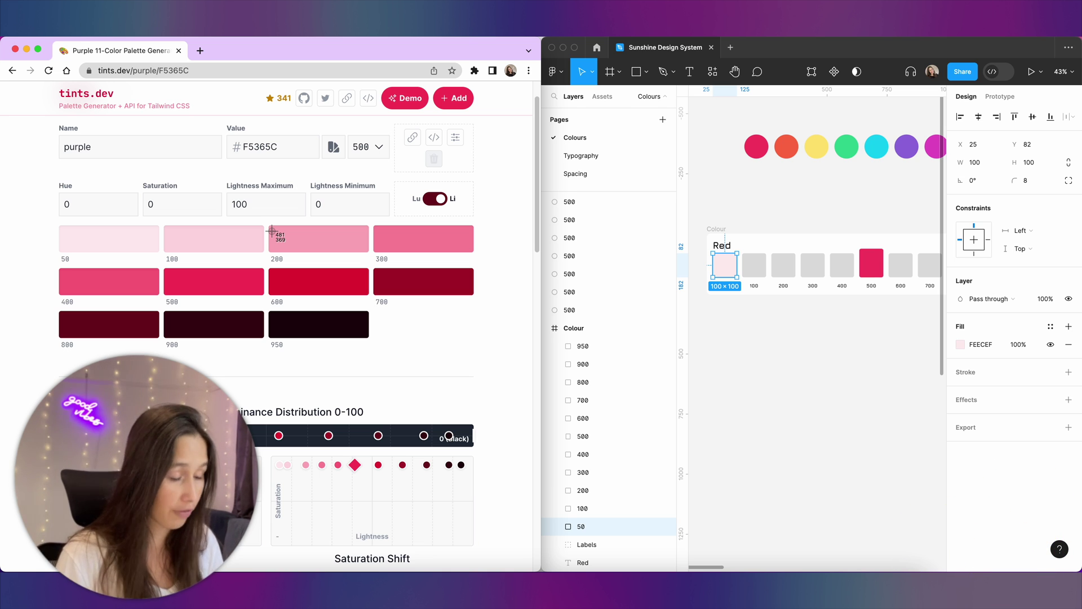
{"action": "left_click_drag", "start_coordinate": [53, 222], "coordinate": [486, 355]}
{"action": "left_click_drag", "start_coordinate": [884, 429], "coordinate": [800, 361]}
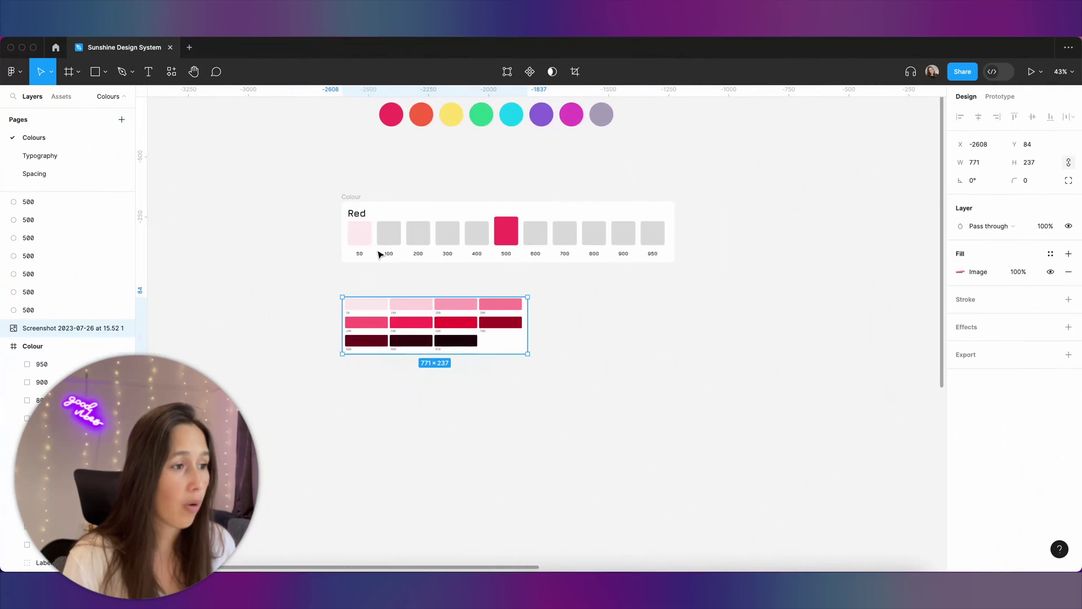
- Fill the Red palette's 100, 200 and 300 swatches with the matching shades sampled from the screenshot
{"action": "scroll", "coordinate": [377, 248], "scroll_direction": "up", "scroll_amount": 3}
{"action": "left_click", "coordinate": [404, 232]}
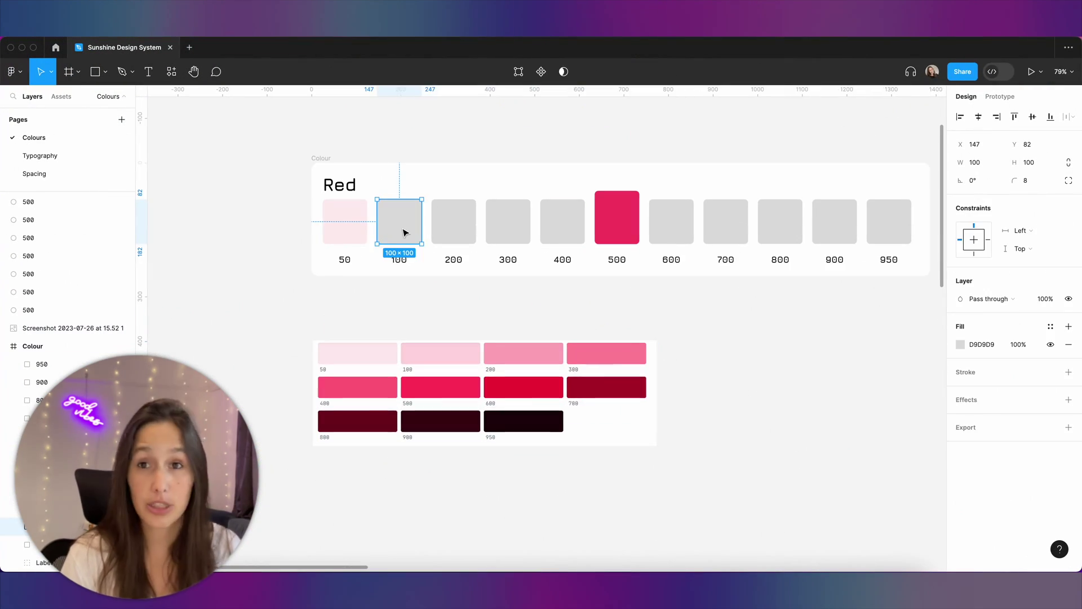
{"action": "key", "text": "i"}
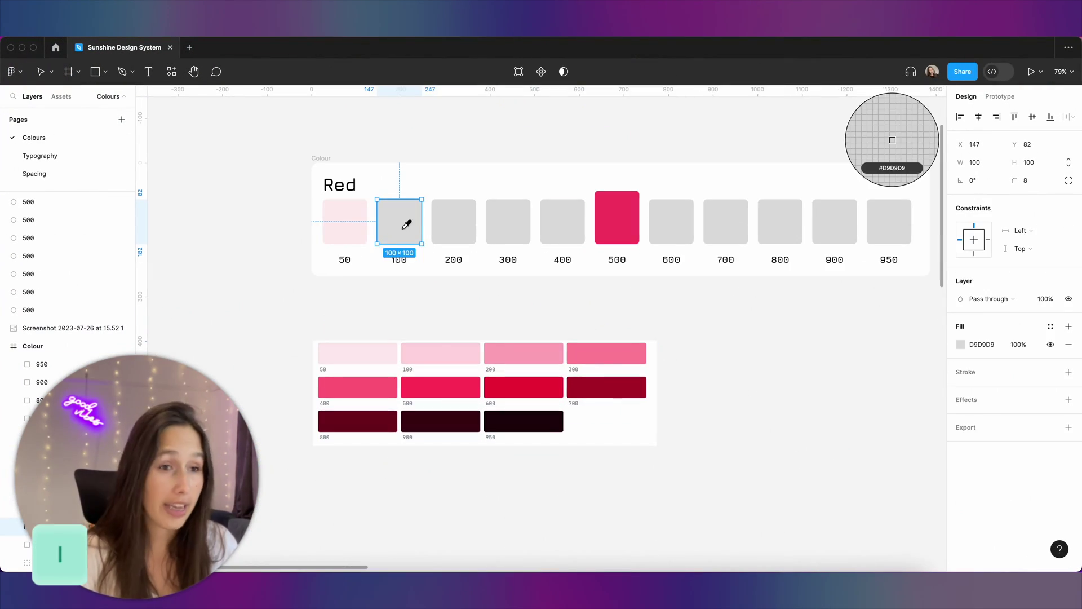
{"action": "left_click", "coordinate": [444, 348]}
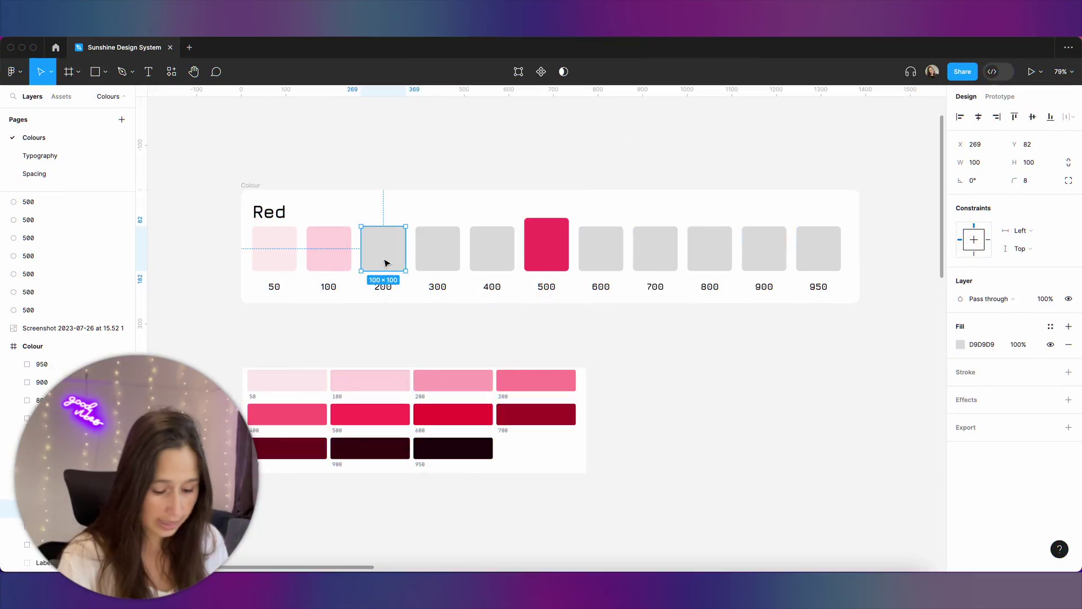
{"action": "key", "text": "i"}
{"action": "left_click", "coordinate": [451, 379]}
{"action": "key", "text": "Tab"}
{"action": "key", "text": "i"}
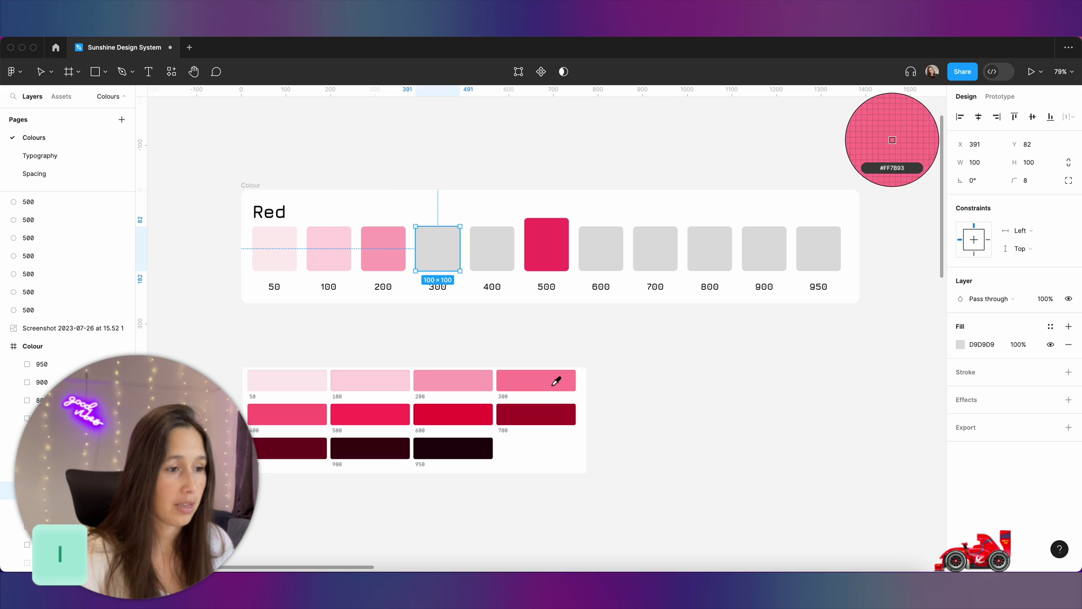
{"action": "left_click", "coordinate": [560, 380]}
- Fill the Red palette's 400, 600 and 700 swatches with the matching shades sampled from the screenshot
{"action": "key", "text": "Tab"}
{"action": "key", "text": "i"}
{"action": "left_click", "coordinate": [287, 414]}
{"action": "key", "text": "Tab"}
{"action": "key", "text": "i"}
{"action": "left_click", "coordinate": [453, 414]}
{"action": "key", "text": "Tab"}
{"action": "key", "text": "i"}
{"action": "left_click", "coordinate": [536, 414]}
- Fill the Red palette's 800, 900 and 950 swatches with the matching shades sampled from the screenshot
{"action": "left_click", "coordinate": [287, 448]}
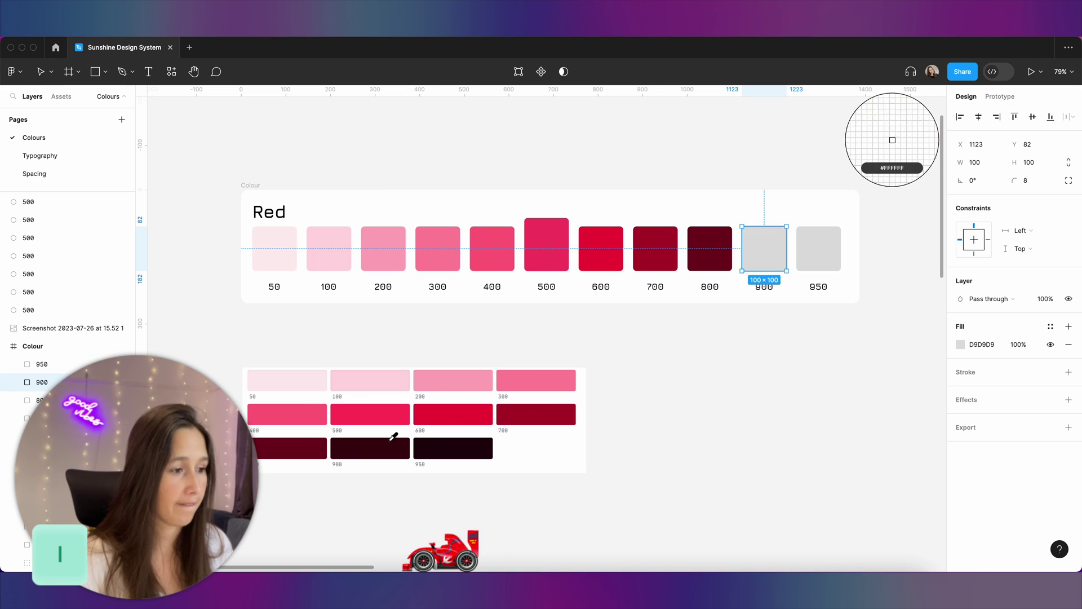
{"action": "left_click", "coordinate": [369, 448]}
{"action": "key", "text": "Tab"}
{"action": "key", "text": "i"}
{"action": "left_click", "coordinate": [453, 448]}
{"action": "left_click", "coordinate": [756, 358]}
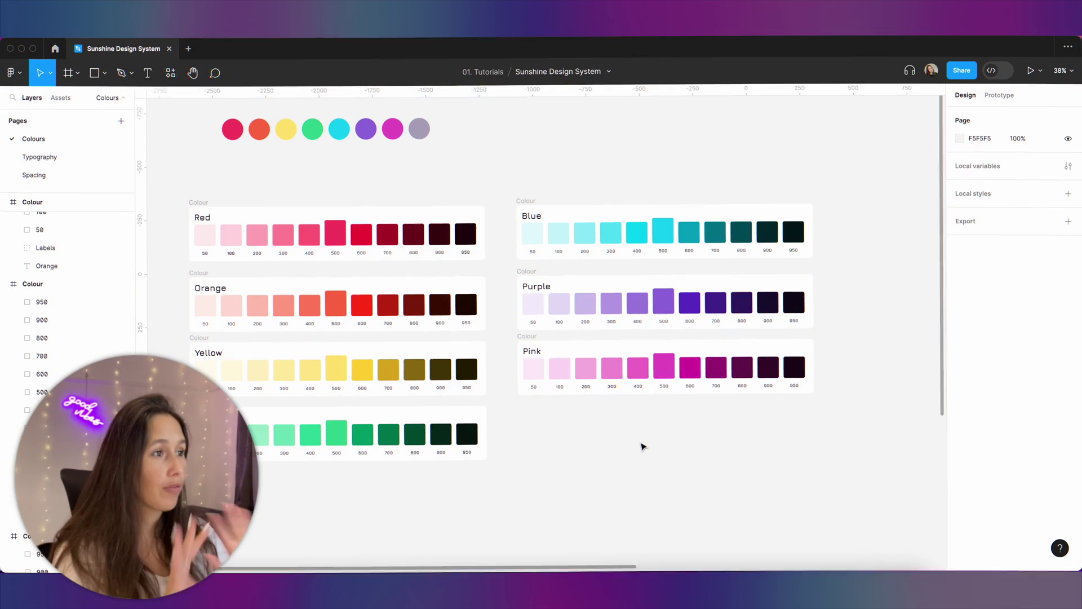
- Duplicate the Pink palette frame directly below itself and retitle the copy "Greyscale"
{"action": "left_click", "coordinate": [557, 375]}
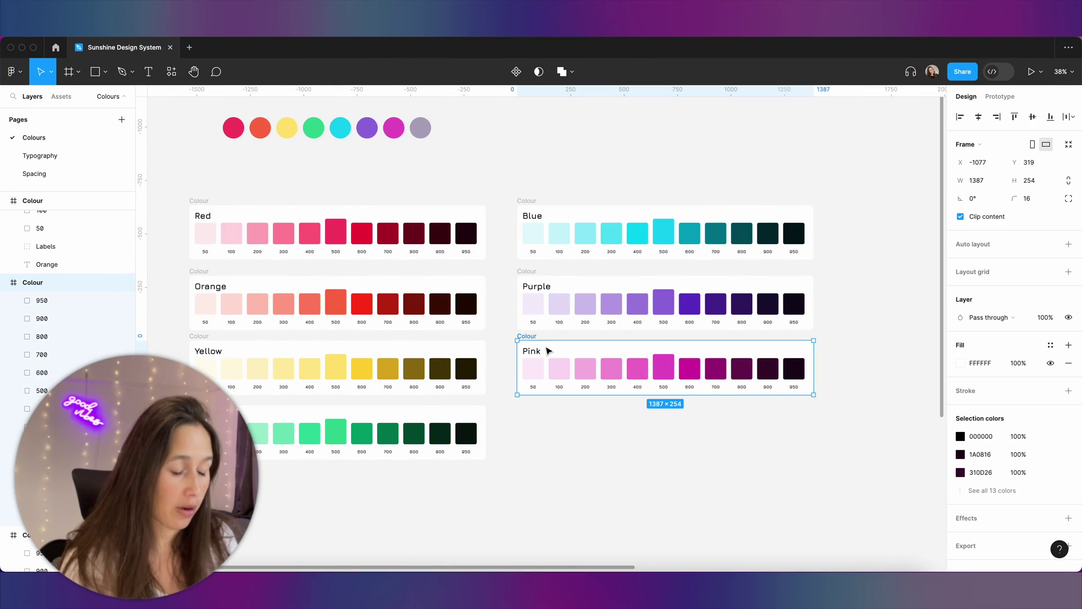
{"action": "left_click_drag", "start_coordinate": [549, 350], "coordinate": [526, 415]}
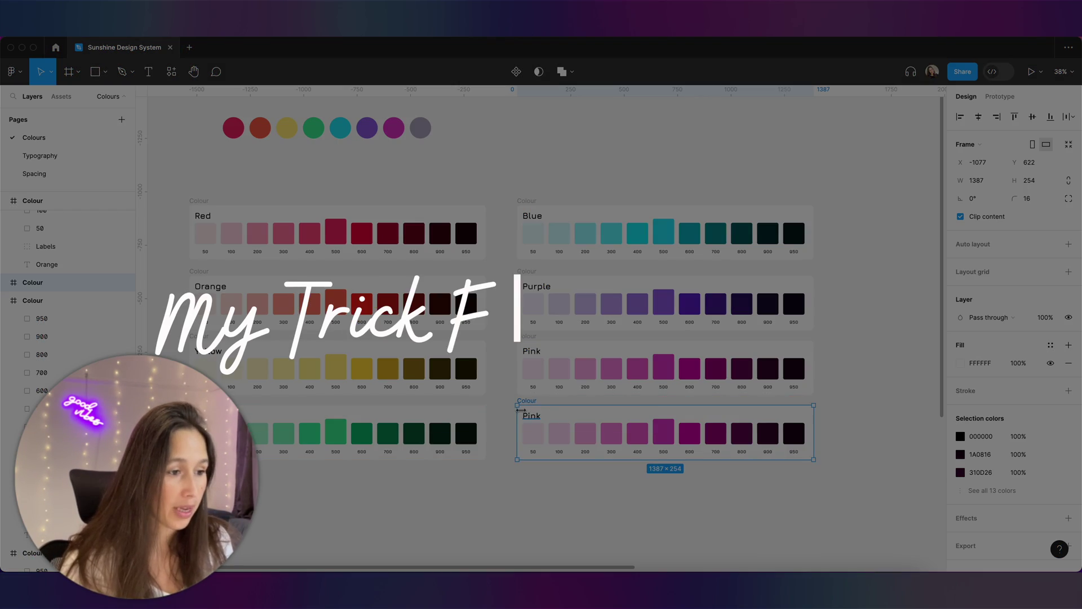
{"action": "double_click", "coordinate": [527, 415]}
{"action": "type", "text": "Greyscale"}
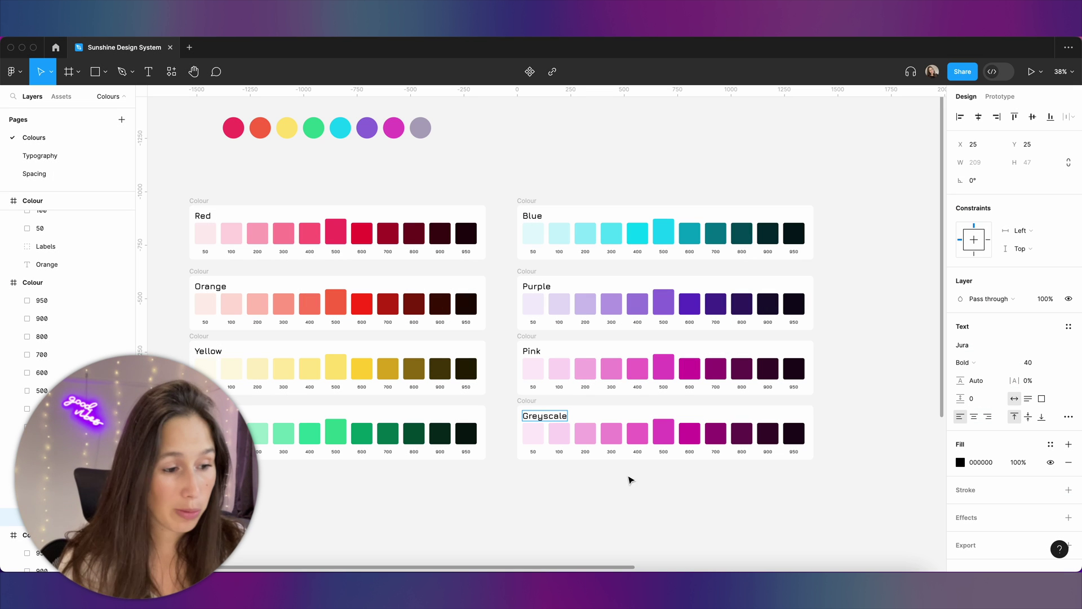
{"action": "key", "text": "Escape"}
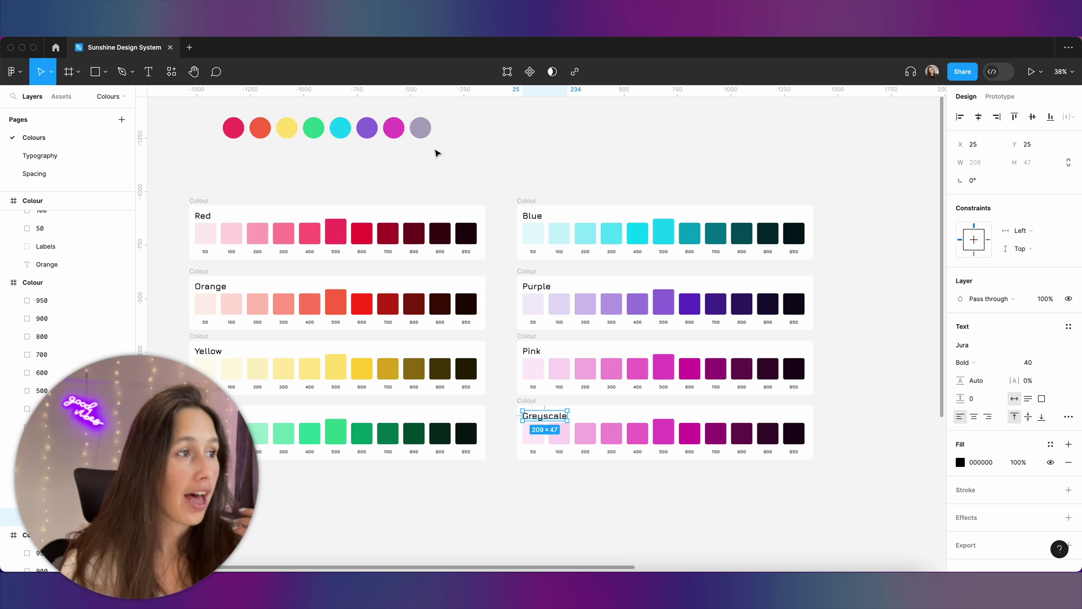
- Open the fill colour of the grey-purple circle and switch its colour model from Hex to HSB
{"action": "left_click", "coordinate": [424, 137]}
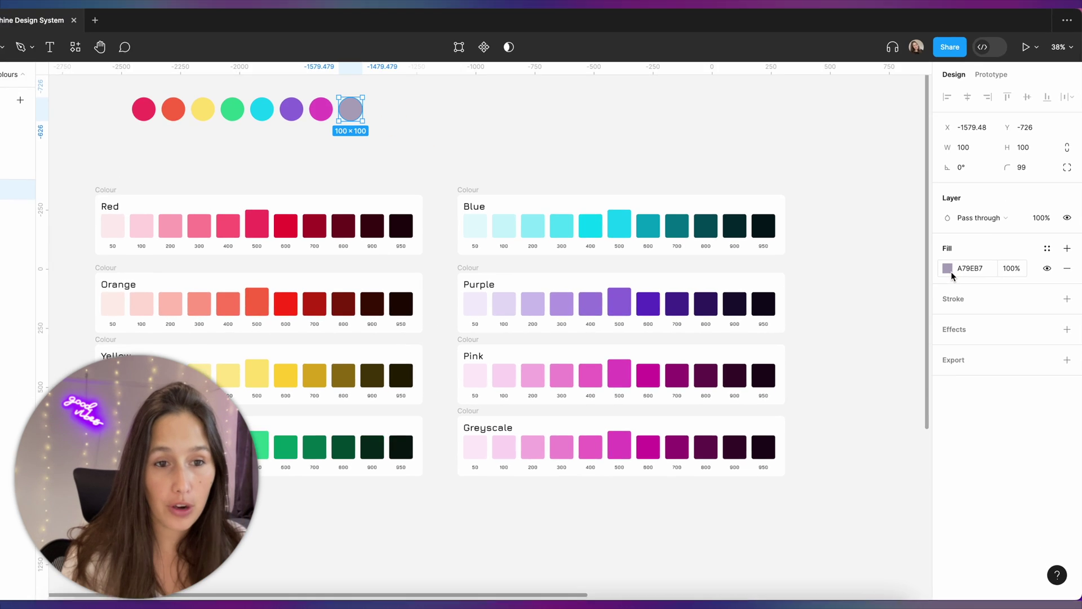
{"action": "left_click", "coordinate": [960, 271]}
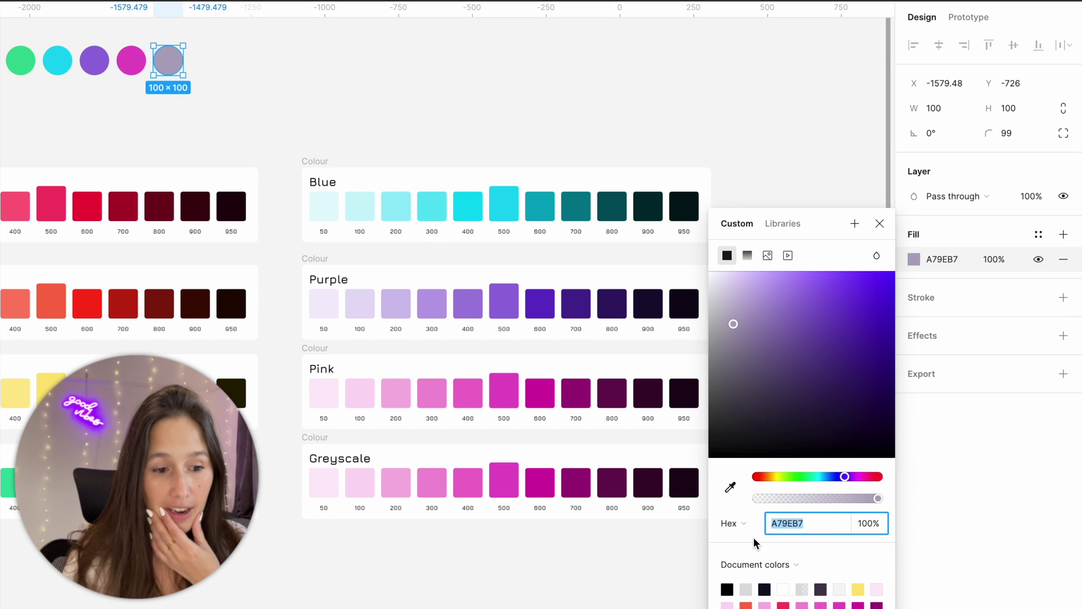
{"action": "left_click", "coordinate": [745, 524]}
{"action": "left_click", "coordinate": [748, 524]}
{"action": "left_click", "coordinate": [749, 525]}
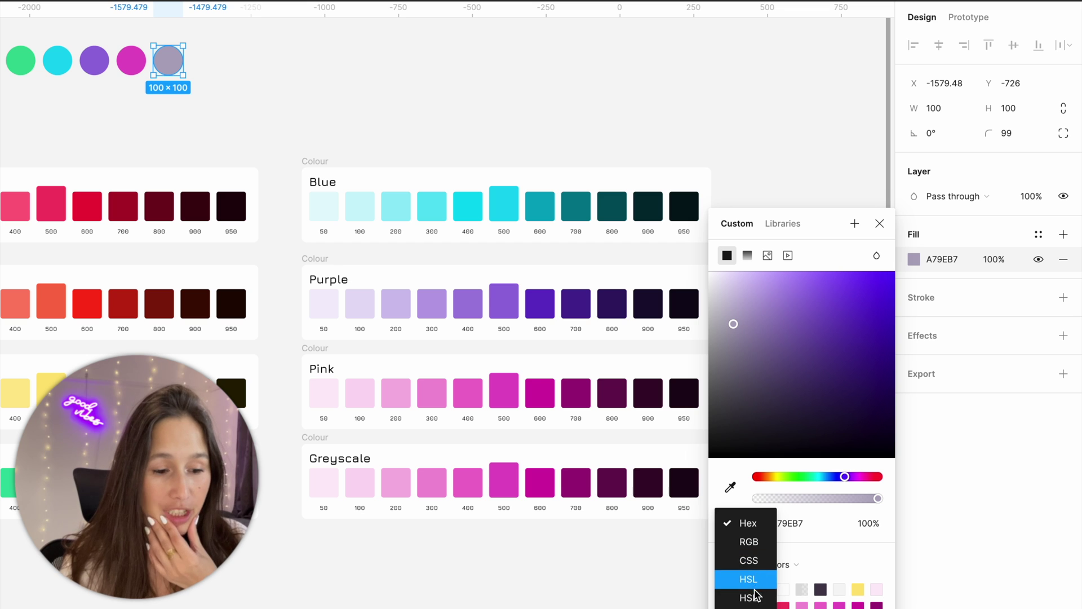
{"action": "left_click", "coordinate": [755, 592]}
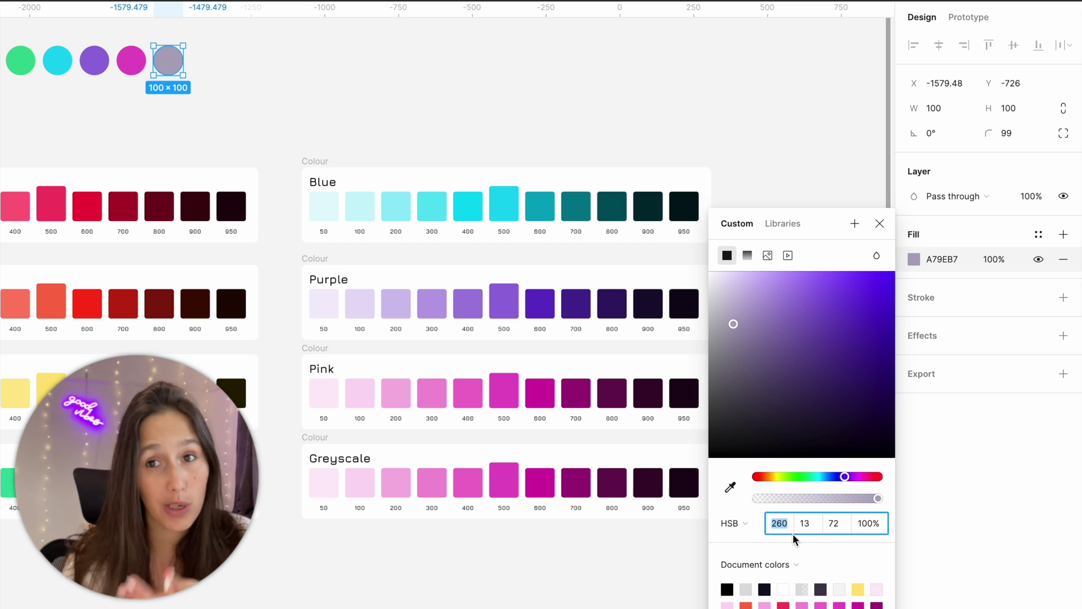
- Duplicate the grey-purple circle beside the row, set the copy's fill to neutral grey C0C0C0, and reopen its fill to inspect the HSB values
{"action": "left_click", "coordinate": [169, 67]}
{"action": "left_click_drag", "start_coordinate": [169, 67], "coordinate": [259, 67]}
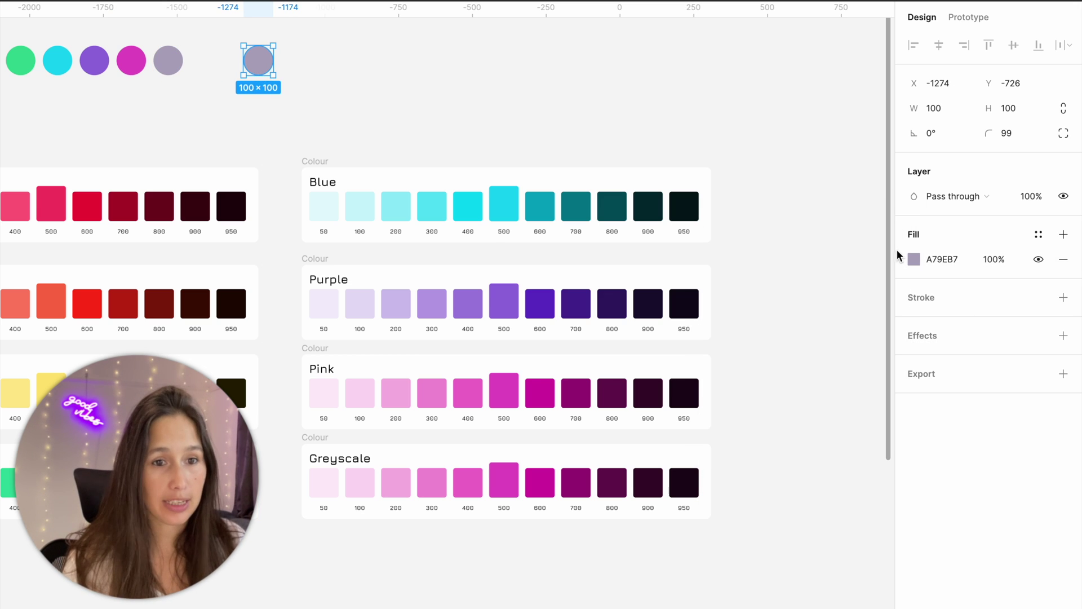
{"action": "left_click", "coordinate": [913, 259]}
{"action": "mouse_move", "coordinate": [733, 323]}
{"action": "left_mouse_down"}
{"action": "mouse_move", "coordinate": [693, 336]}
{"action": "mouse_move", "coordinate": [699, 318]}
{"action": "left_mouse_up"}
{"action": "left_click", "coordinate": [878, 231]}
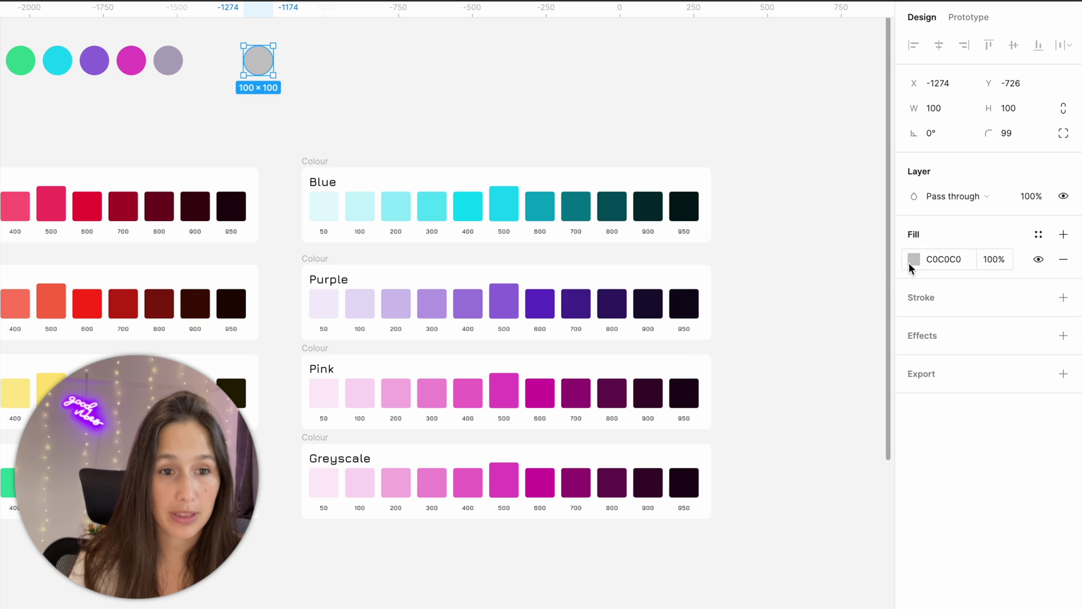
{"action": "left_click", "coordinate": [909, 258]}
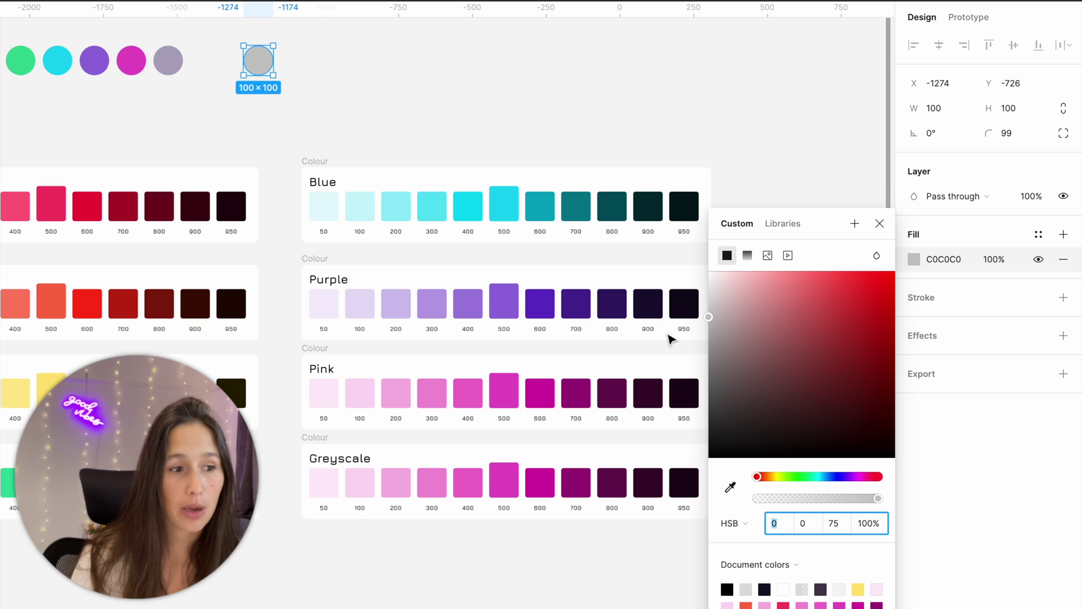
- Duplicate the Purple palette's 500 swatch above the Blue palette and desaturate the copy's fill to BFBFBF (saturation 0, brightness 75)
{"action": "left_click", "coordinate": [500, 298]}
{"action": "key", "text": "ctrl+d"}
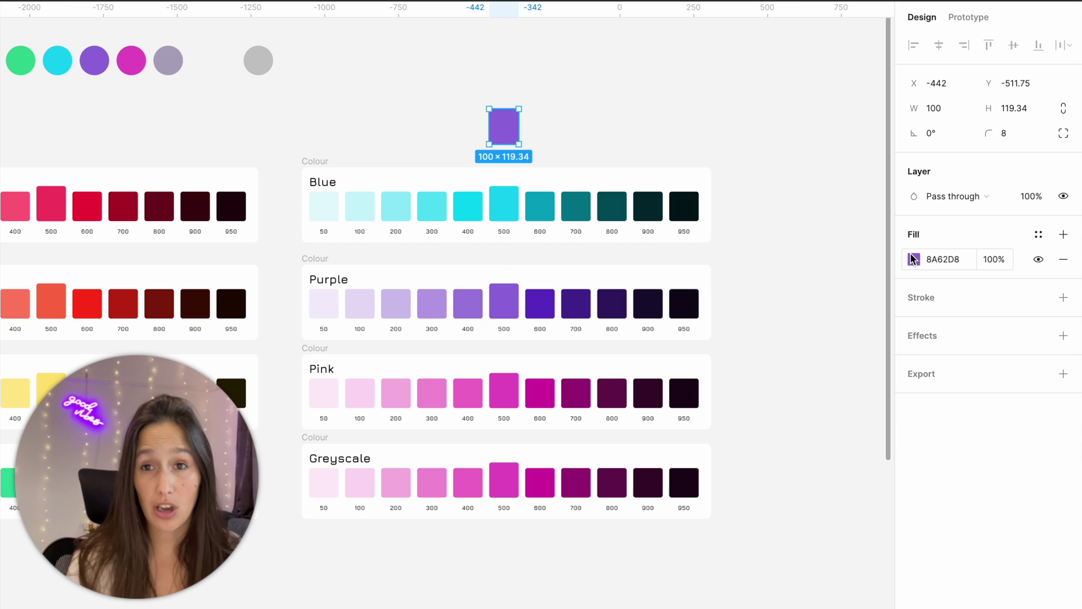
{"action": "left_click", "coordinate": [913, 261]}
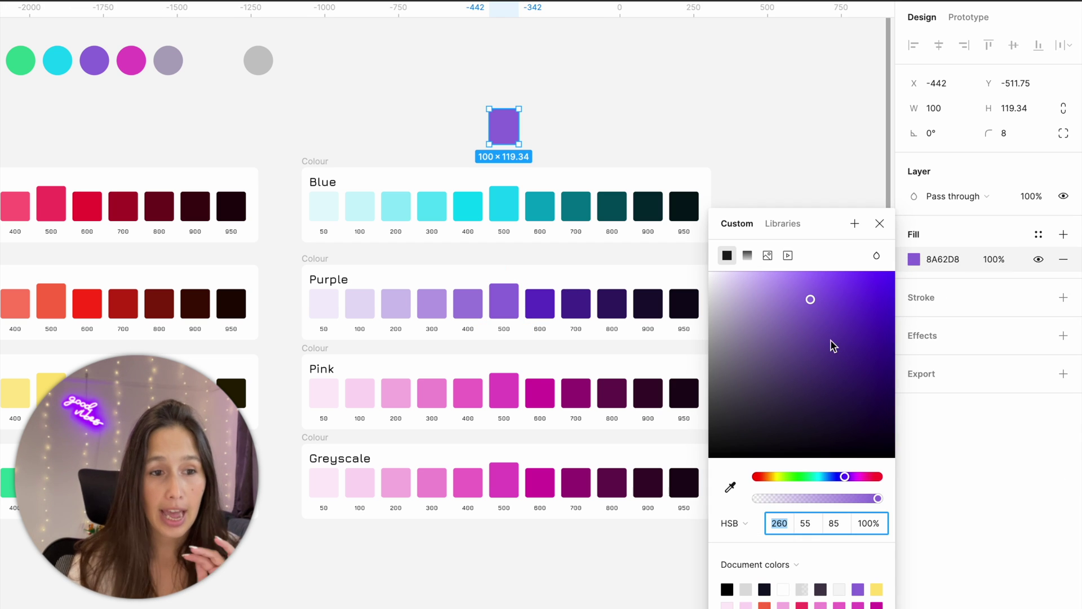
{"action": "left_click_drag", "start_coordinate": [810, 300], "coordinate": [706, 328]}
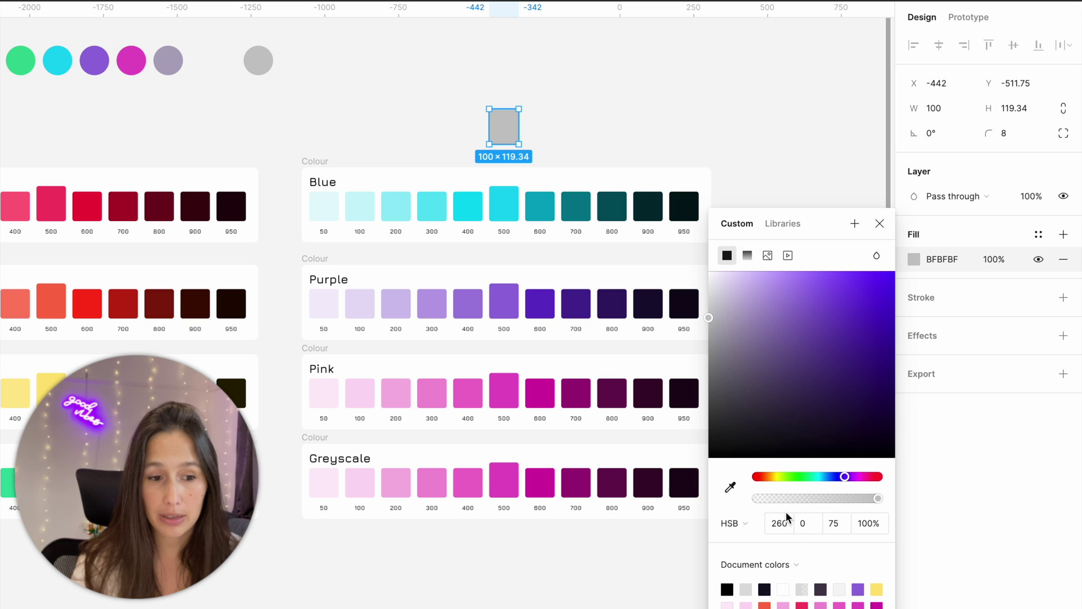
{"action": "left_click", "coordinate": [879, 223]}
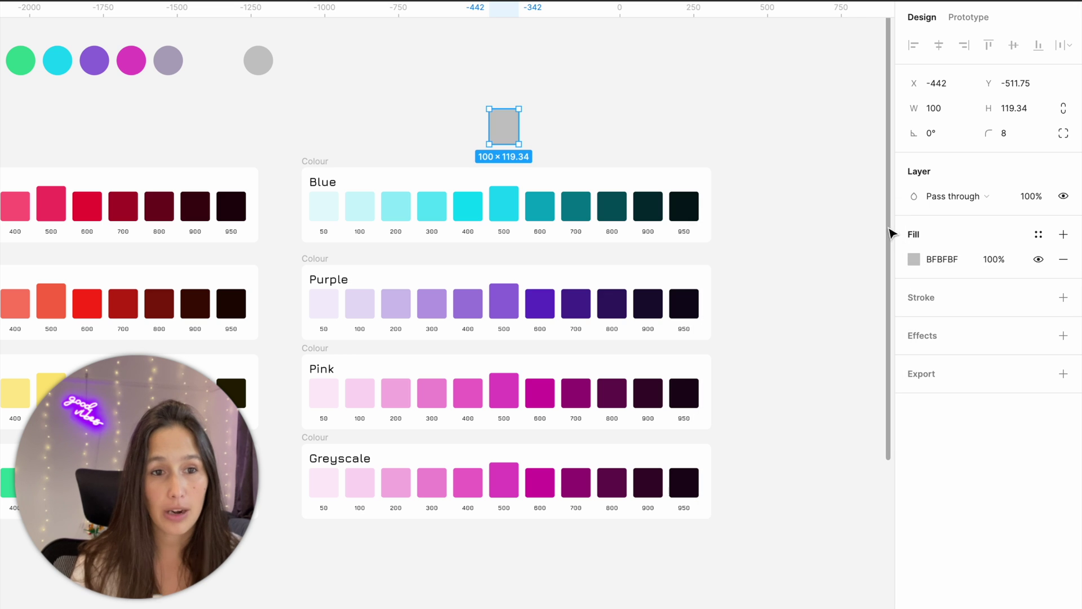
- Tint the grey swatch above the Blue palette by setting its fill to hue 260, saturation 1, and increase the tint slightly in the colour field
{"action": "left_click", "coordinate": [914, 258]}
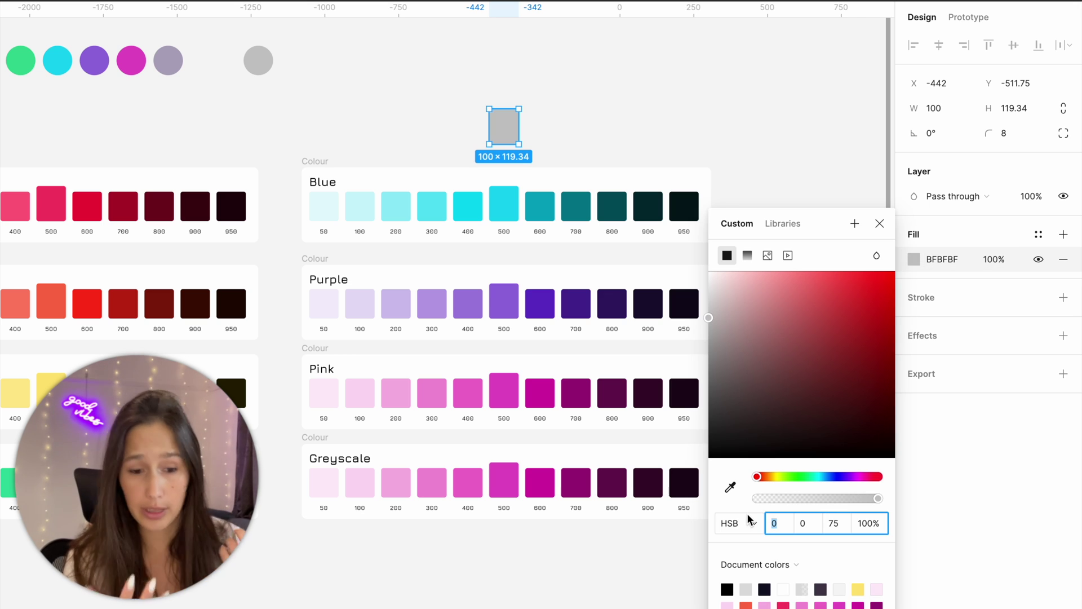
{"action": "type", "text": "260"}
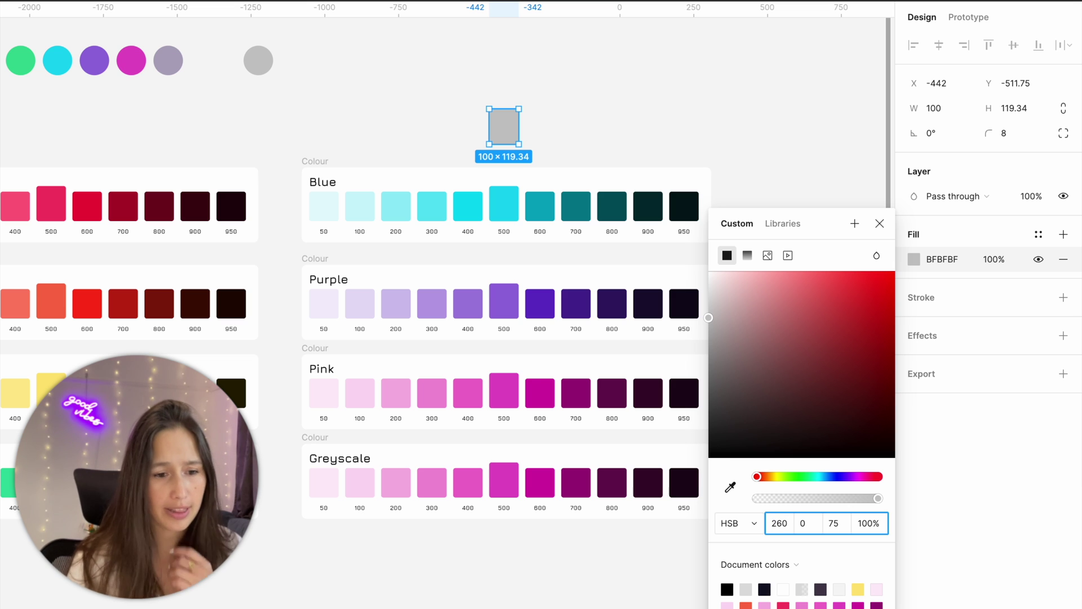
{"action": "left_click", "coordinate": [804, 522]}
{"action": "type", "text": "1"}
{"action": "key", "text": "Return"}
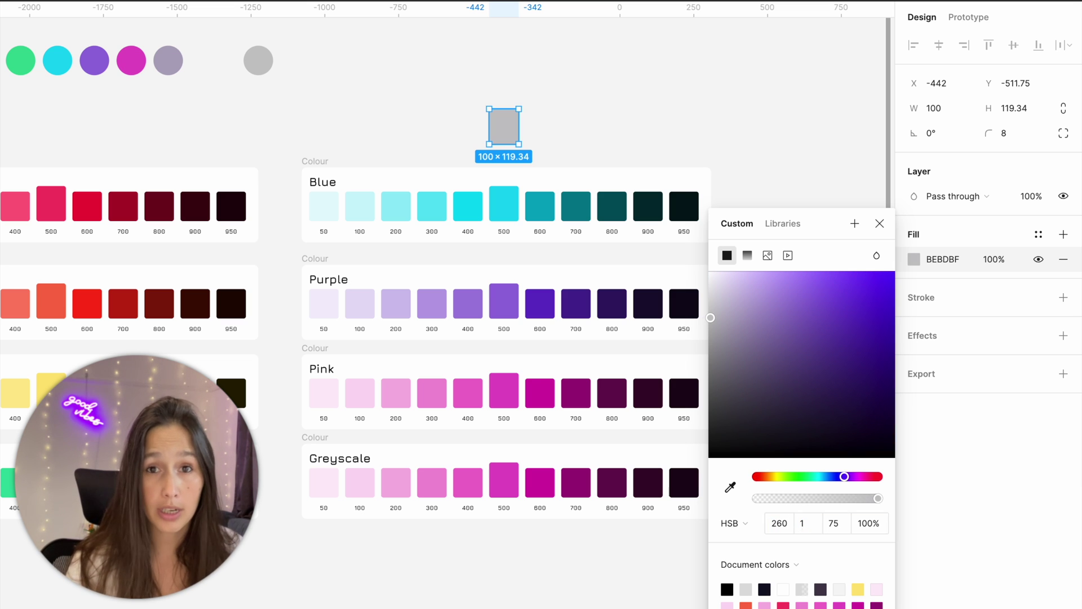
{"action": "left_click", "coordinate": [739, 139]}
{"action": "left_click", "coordinate": [514, 135]}
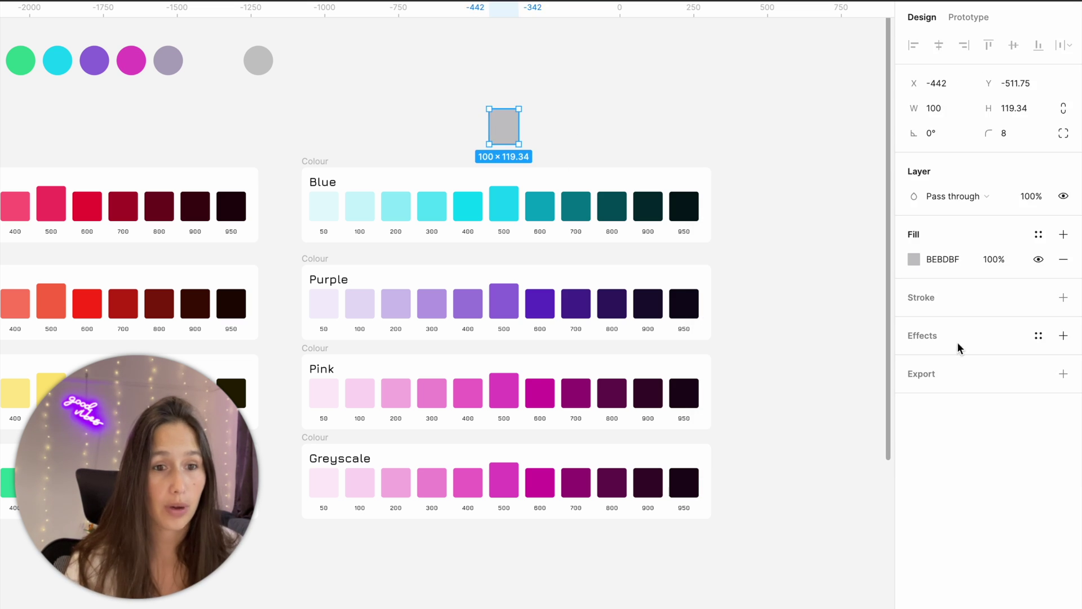
{"action": "left_click", "coordinate": [918, 258]}
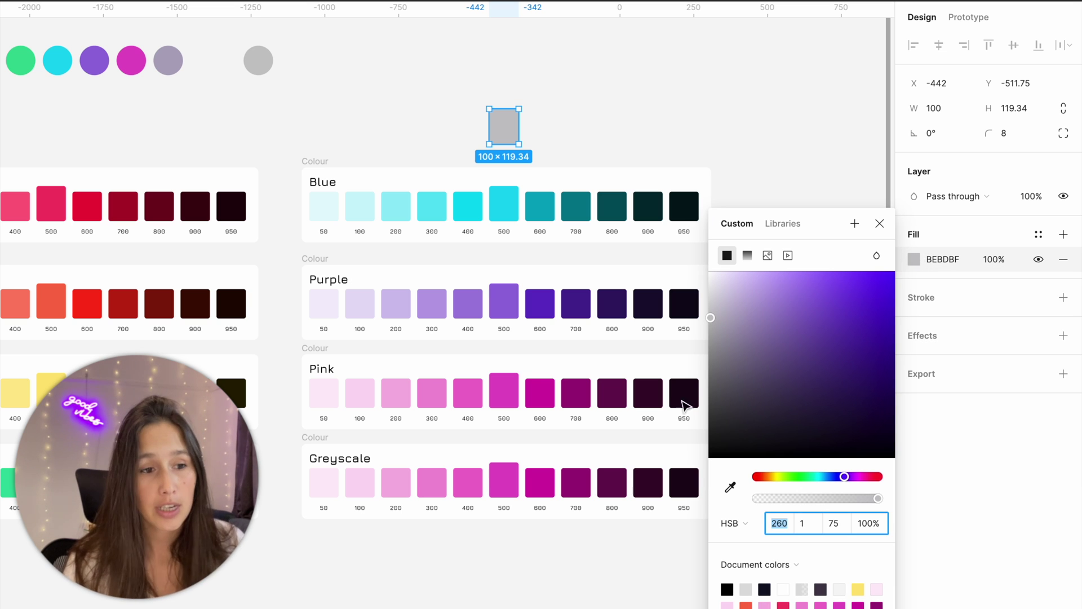
{"action": "mouse_move", "coordinate": [714, 318]}
{"action": "left_mouse_down"}
{"action": "mouse_move", "coordinate": [719, 311]}
{"action": "mouse_move", "coordinate": [729, 323]}
{"action": "left_mouse_up"}
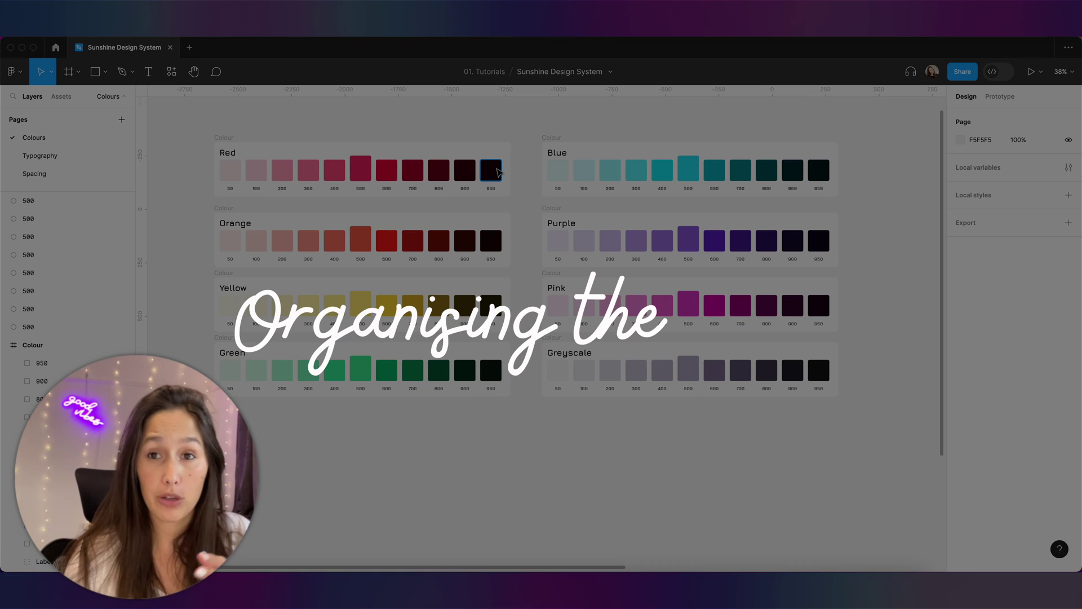
{"action": "left_click", "coordinate": [497, 171]}
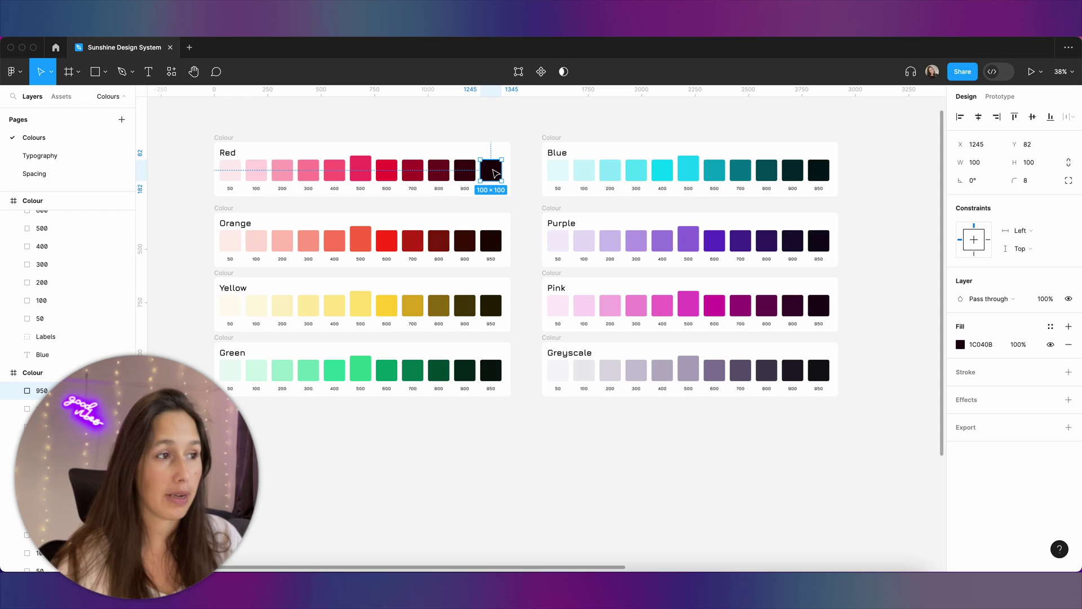
{"action": "left_click", "coordinate": [473, 172]}
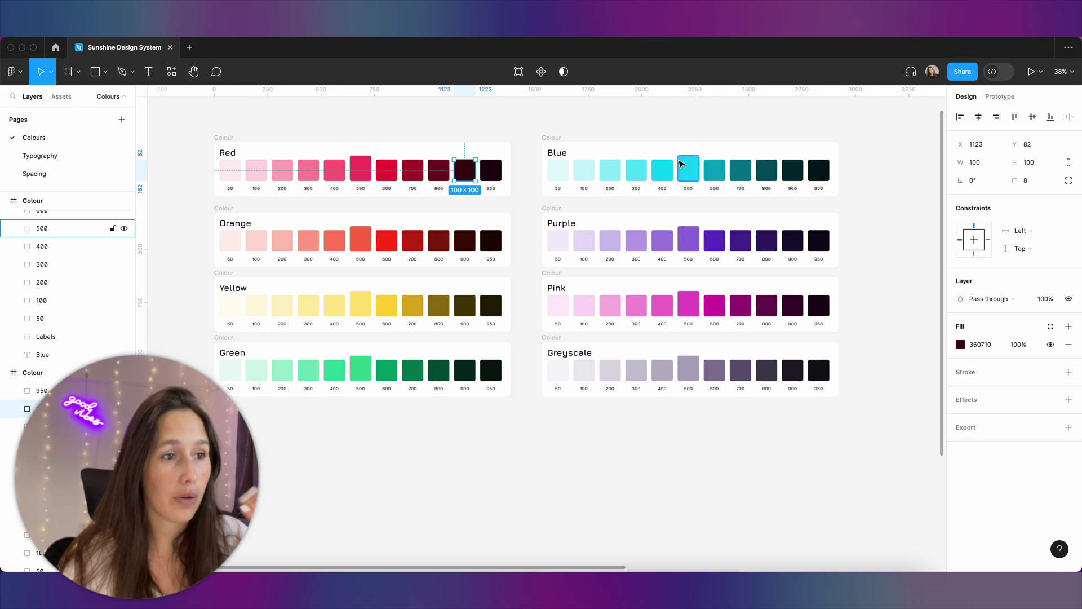
{"action": "left_click", "coordinate": [688, 168]}
{"action": "left_click", "coordinate": [719, 237]}
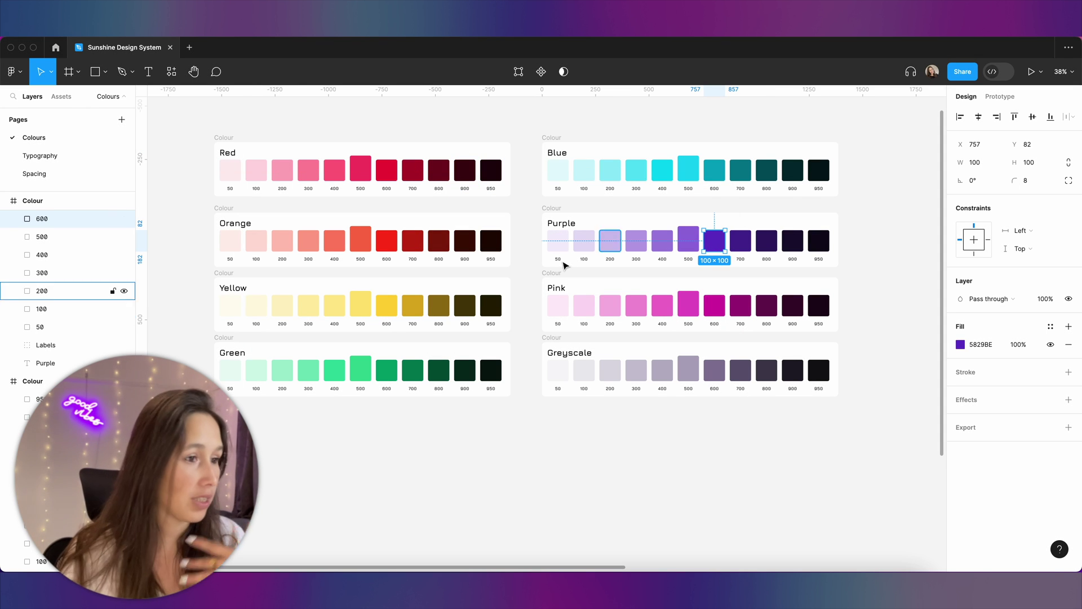
{"action": "left_click", "coordinate": [581, 247]}
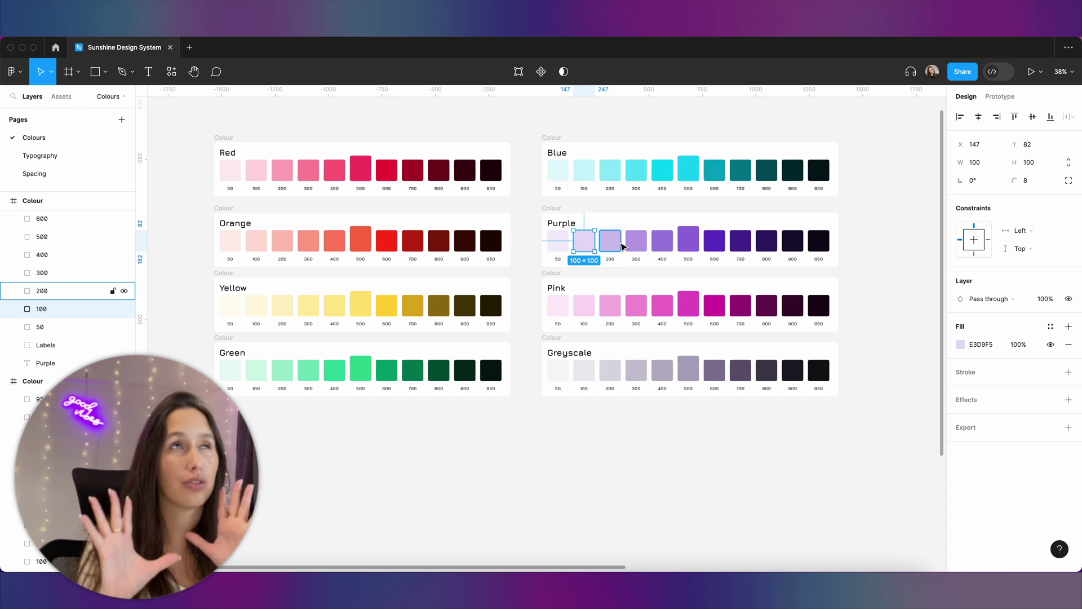
- Batch-rename the 11 Red palette swatch layers with the pattern "Red / $&", keeping each current shade number
{"action": "left_click_drag", "start_coordinate": [191, 175], "coordinate": [500, 168]}
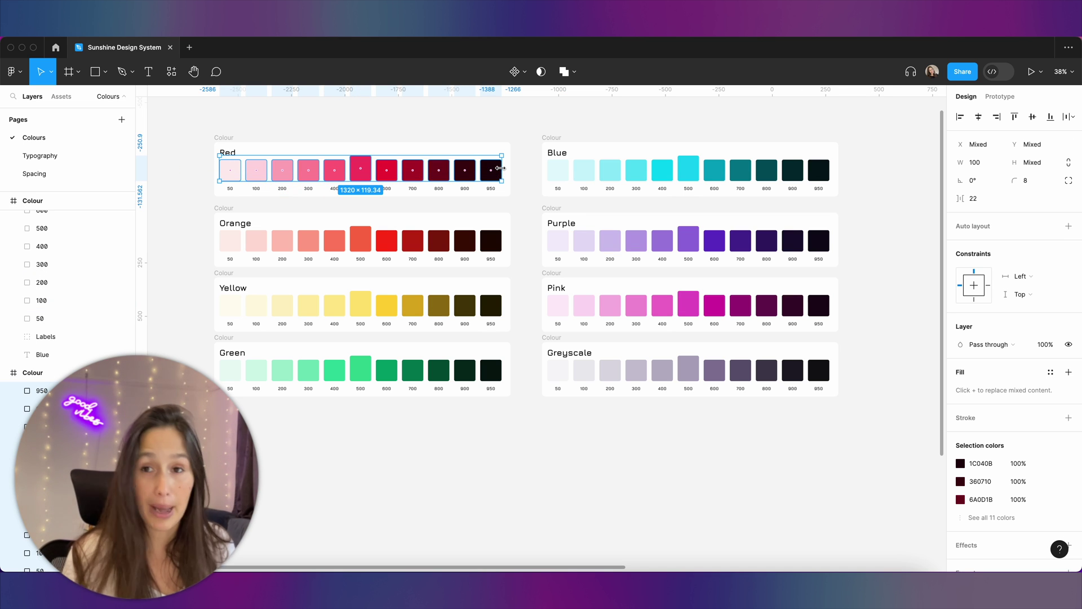
{"action": "key", "text": "super+r"}
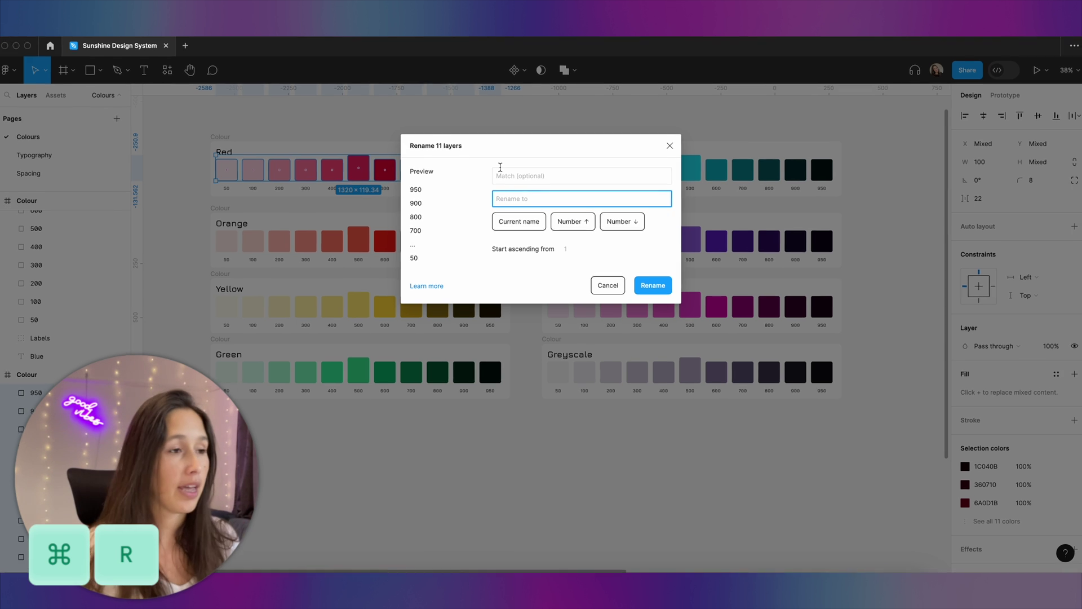
{"action": "type", "text": "Red "}
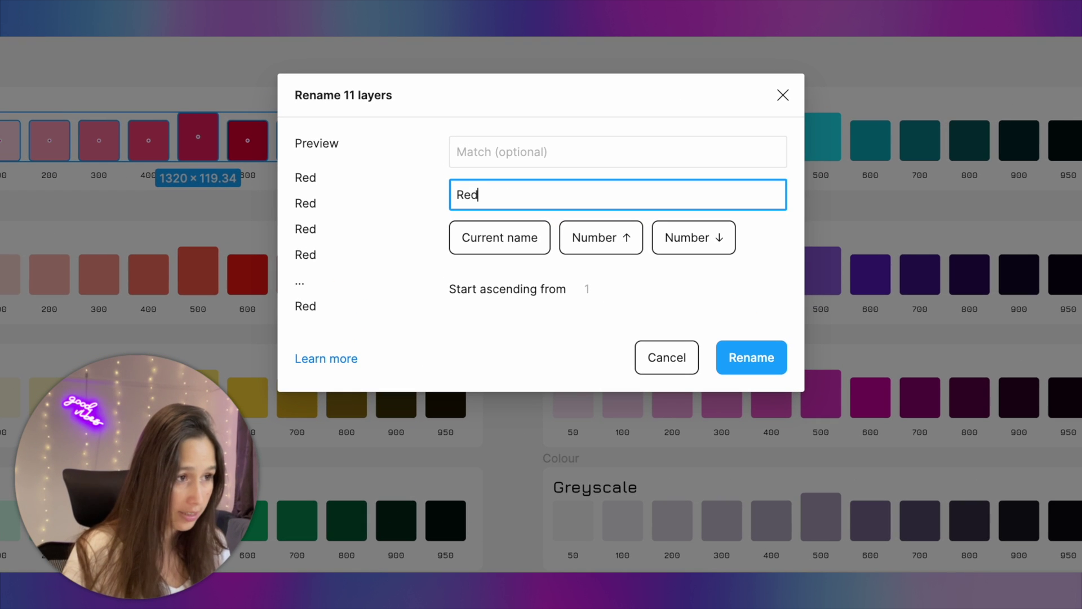
{"action": "type", "text": "/"}
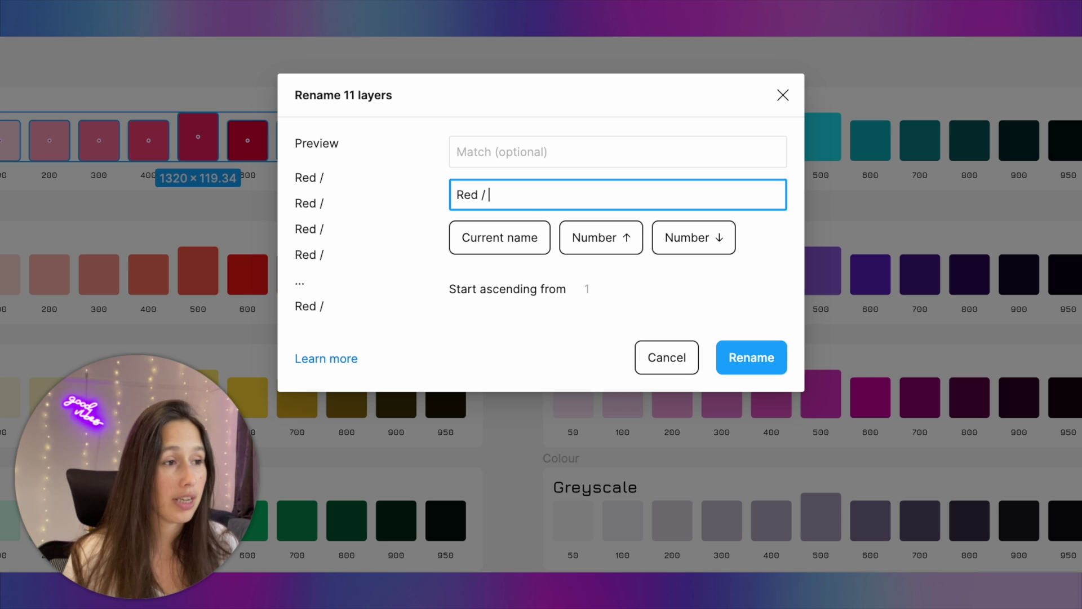
{"action": "left_click", "coordinate": [529, 233]}
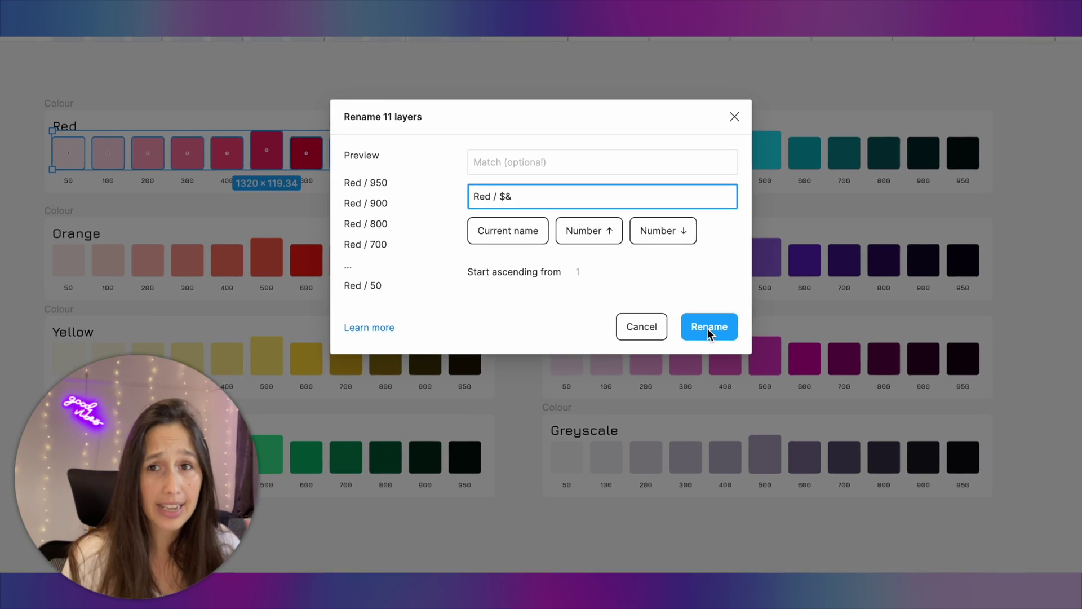
{"action": "left_click", "coordinate": [751, 357]}
- Batch-rename the 11 Orange palette swatch layers with the pattern "Orange / $&", keeping their shade numbers
{"action": "left_click_drag", "start_coordinate": [186, 238], "coordinate": [496, 243]}
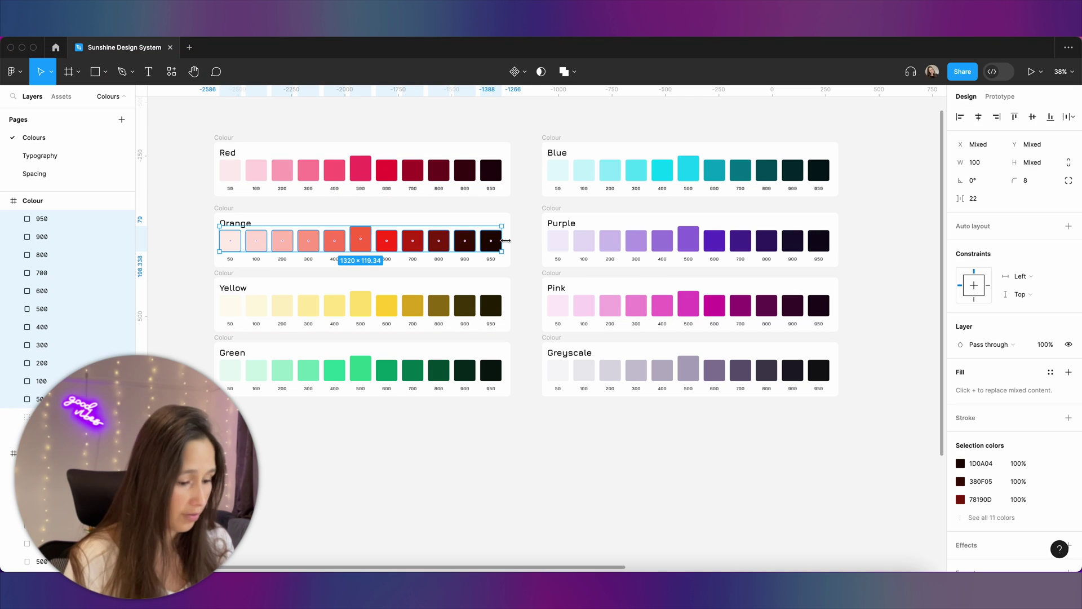
{"action": "key", "text": "super+r"}
{"action": "type", "text": "Orange /"}
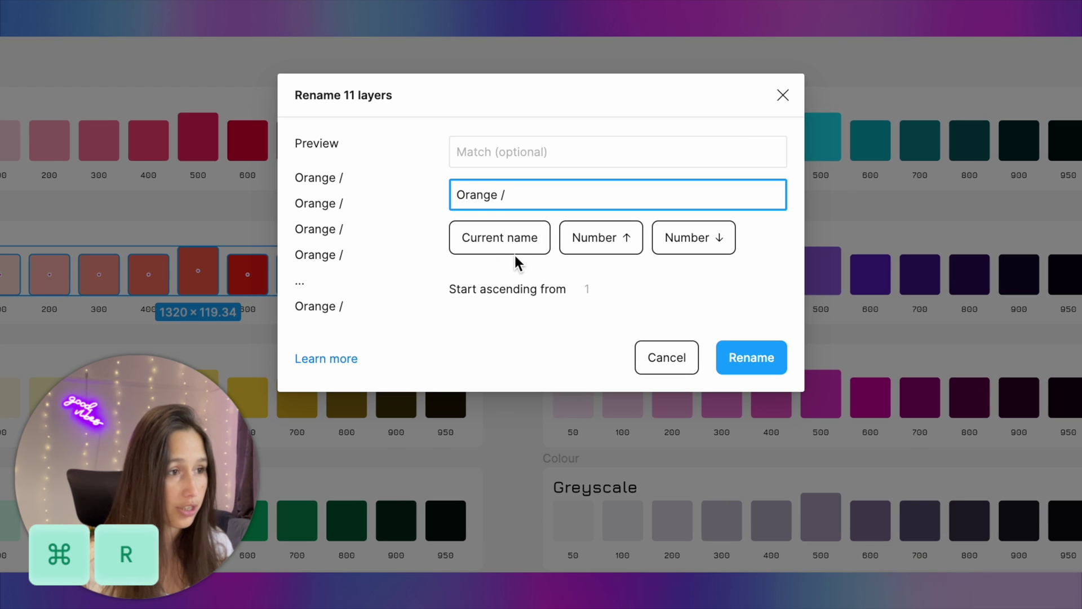
{"action": "left_click", "coordinate": [521, 249]}
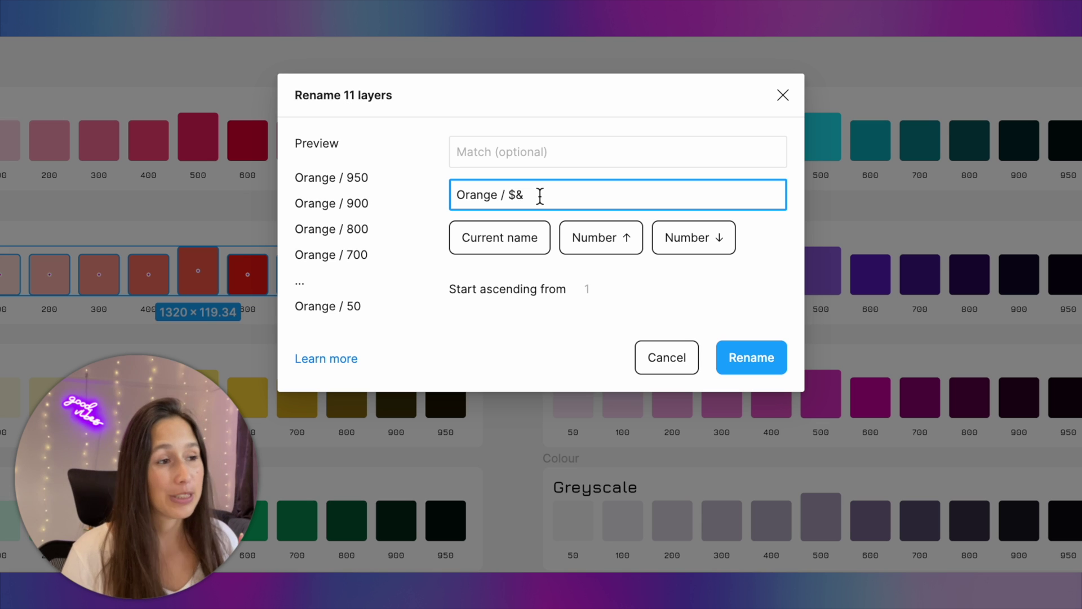
{"action": "left_click_drag", "start_coordinate": [525, 195], "coordinate": [492, 191]}
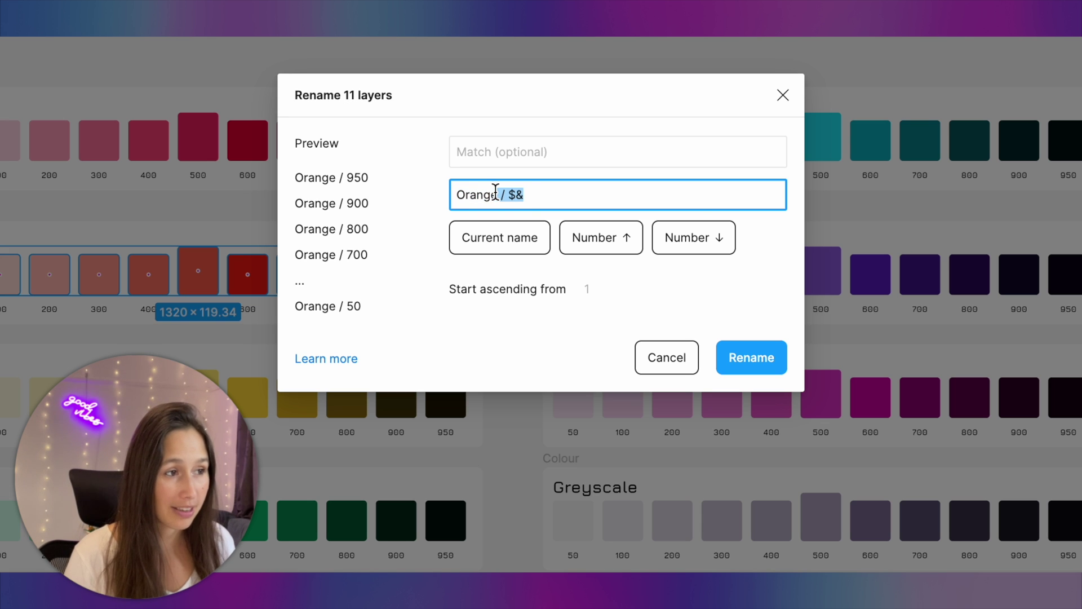
{"action": "left_click", "coordinate": [752, 357]}
- Batch-rename the 11 Yellow palette swatch layers with the pattern "Yellow / $&", keeping their shade numbers
{"action": "left_click_drag", "start_coordinate": [533, 335], "coordinate": [9, 345]}
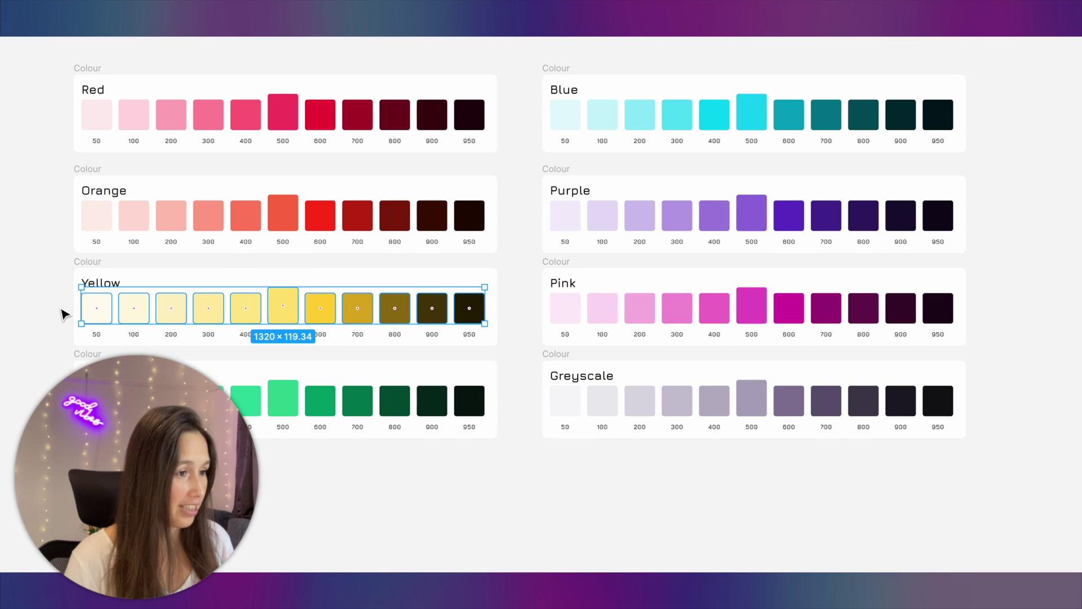
{"action": "key", "text": "super+r"}
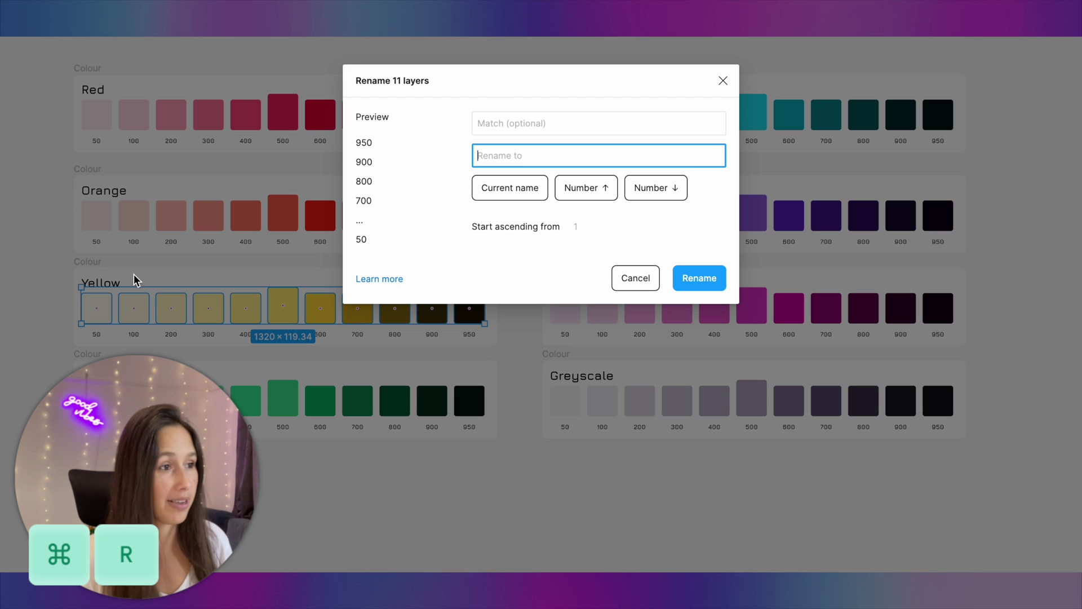
{"action": "type", "text": "Yellow "}
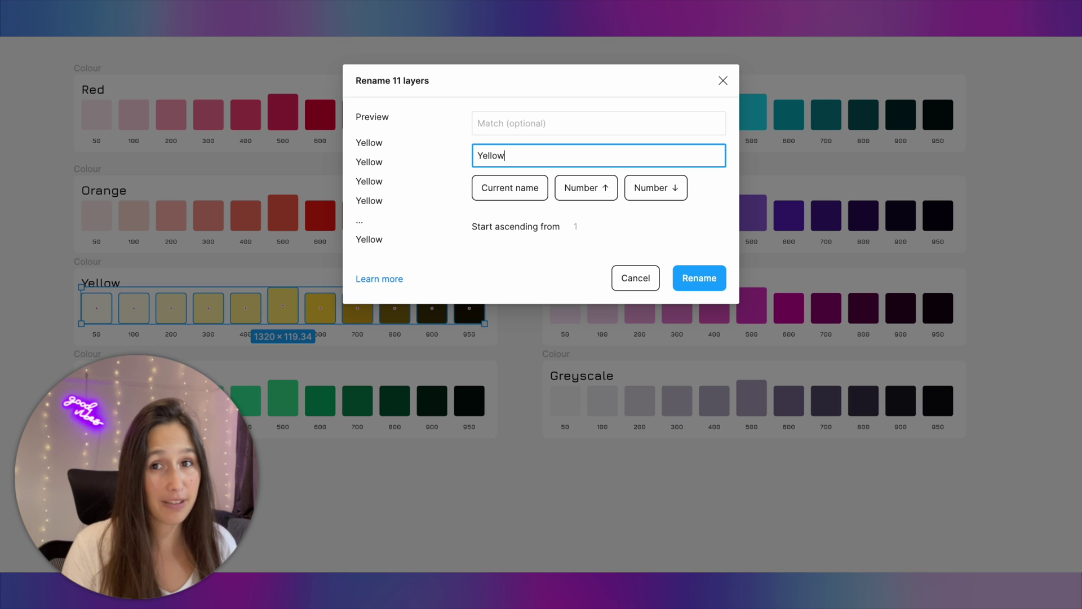
{"action": "type", "text": "/ $&"}
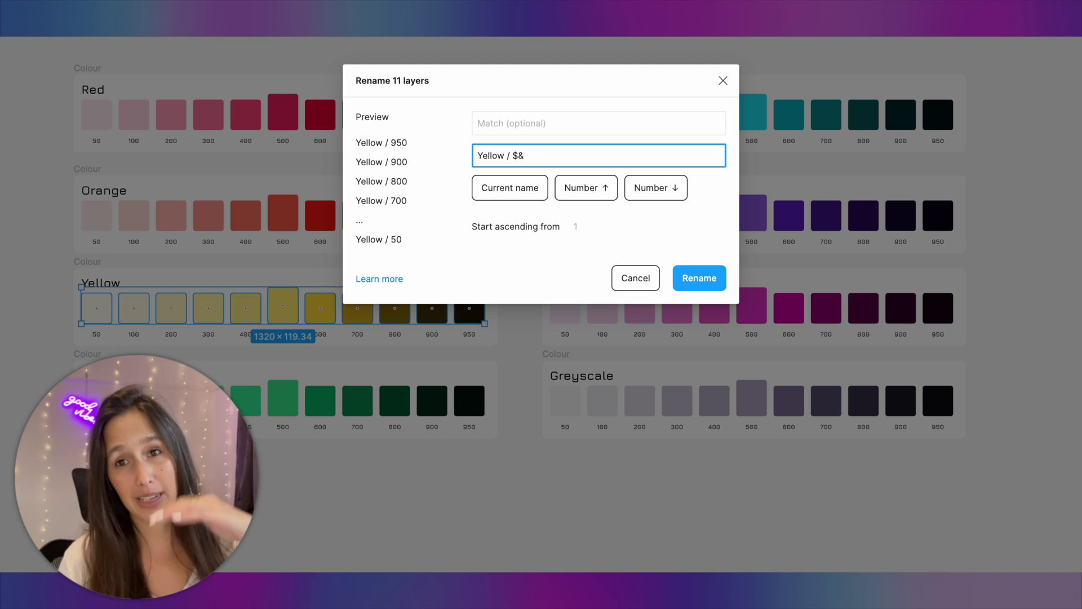
{"action": "left_click", "coordinate": [696, 278]}
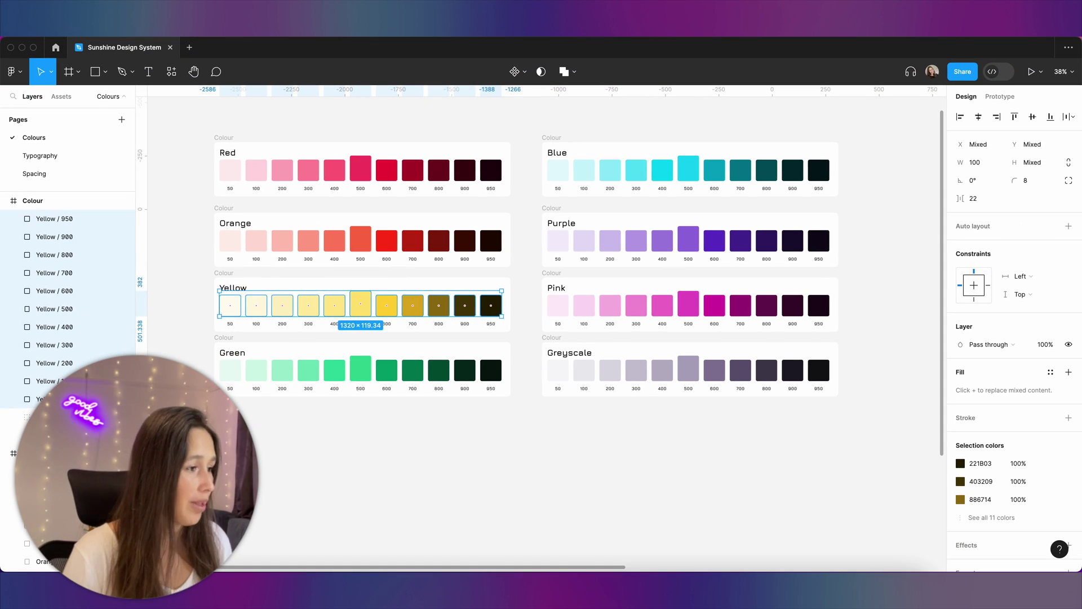
- Batch-rename the Green and Blue palette swatch layers with the prefixes "Green / " and "Blue / " before their shade numbers
{"action": "left_click_drag", "start_coordinate": [34, 391], "coordinate": [465, 399]}
{"action": "key", "text": "super+r"}
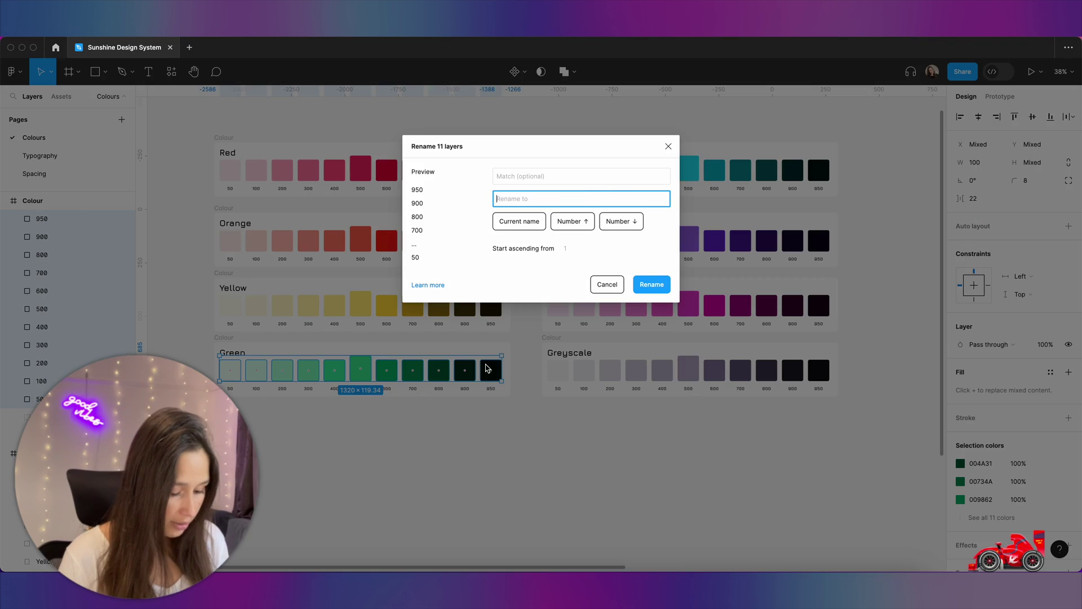
{"action": "key", "text": "Return"}
{"action": "left_click_drag", "start_coordinate": [544, 169], "coordinate": [833, 172]}
{"action": "key", "text": "super+r"}
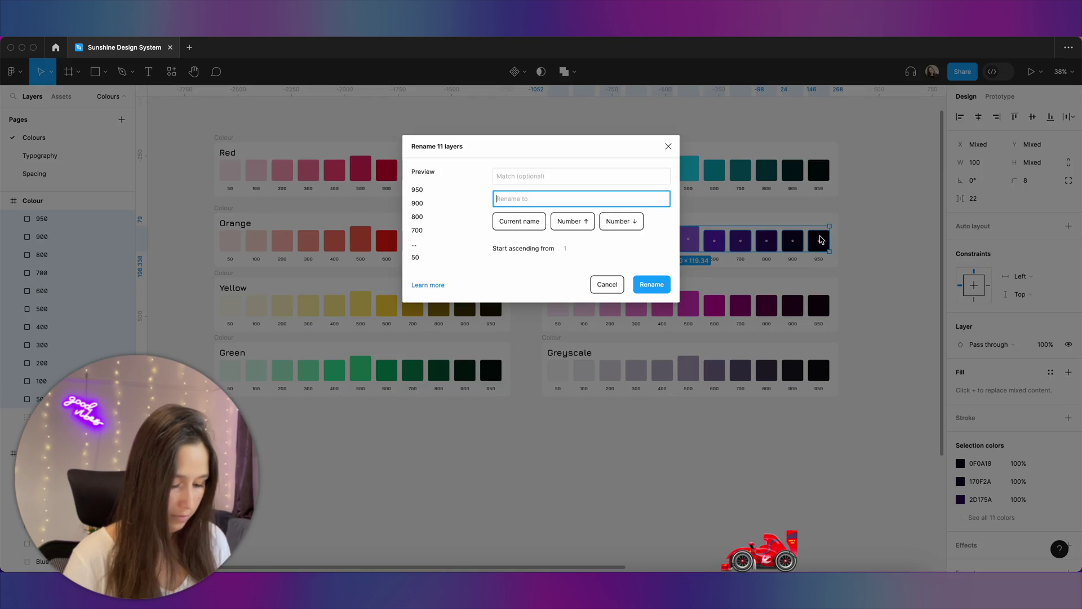
{"action": "key", "text": "Return"}
- Batch-rename the Purple and Pink palette swatch layers with the prefixes "Purple / " and "Pink / " before their shade numbers
{"action": "left_click_drag", "start_coordinate": [544, 236], "coordinate": [821, 239]}
{"action": "left_click_drag", "start_coordinate": [543, 300], "coordinate": [833, 307]}
{"action": "key", "text": "super+r"}
{"action": "key", "text": "Return"}
- Batch-rename the 11 Greyscale palette swatch layers with the capitalised prefix "Greyscale / " before their shade numbers
{"action": "left_click_drag", "start_coordinate": [544, 372], "coordinate": [833, 375]}
{"action": "key", "text": "super+r"}
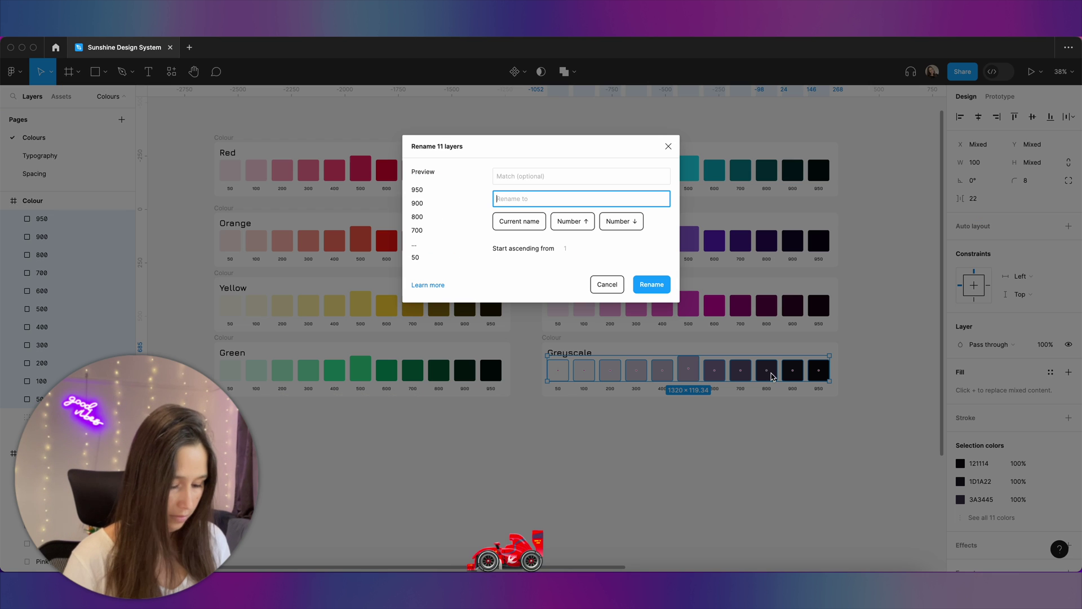
{"action": "type", "text": "greyscale"}
{"action": "key", "text": "BackSpace"}
{"action": "key", "text": "BackSpace"}
{"action": "key", "text": "BackSpace"}
{"action": "key", "text": "BackSpace"}
{"action": "key", "text": "BackSpace"}
{"action": "key", "text": "BackSpace"}
{"action": "key", "text": "BackSpace"}
{"action": "key", "text": "BackSpace"}
{"action": "key", "text": "BackSpace"}
{"action": "type", "text": "Greyscale"}
{"action": "key", "text": "Return"}
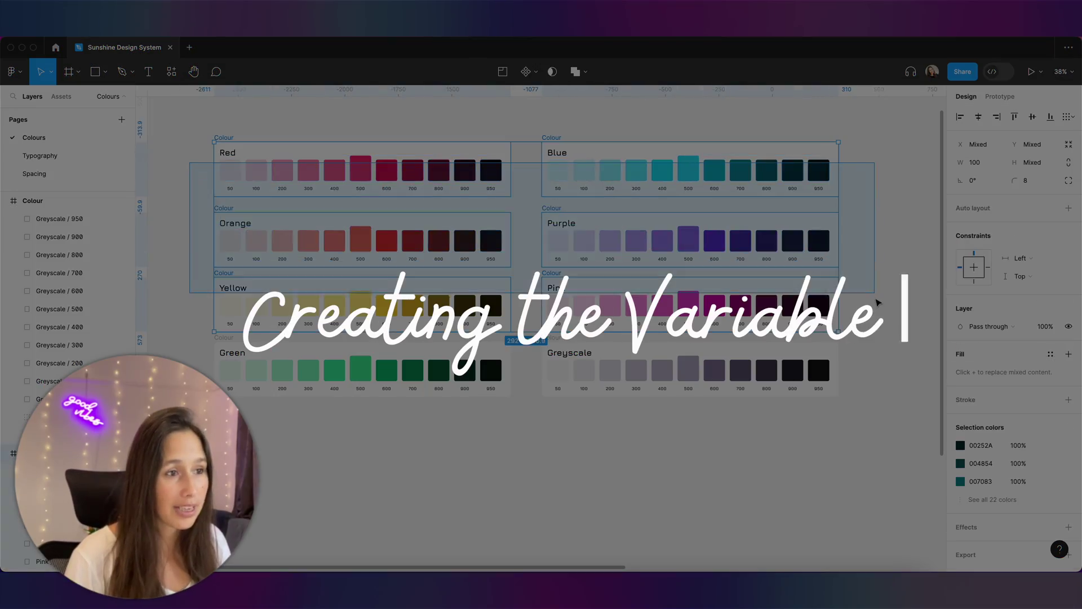
- Generate colour styles from all swatches in the eight palettes with the Styler plugin's Generate Styles command
{"action": "left_click_drag", "start_coordinate": [878, 164], "coordinate": [224, 145]}
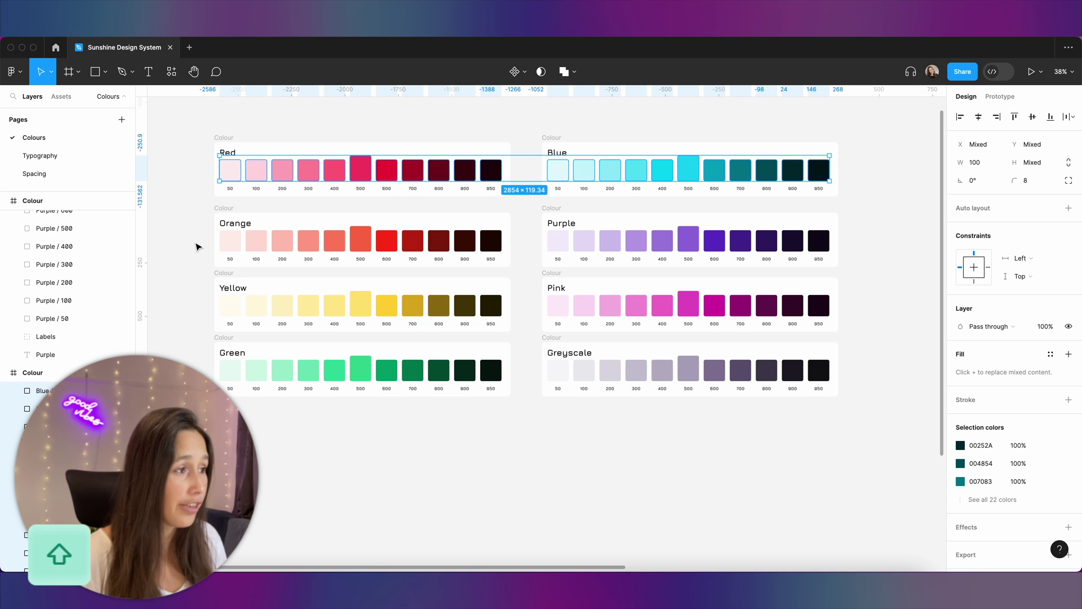
{"action": "left_click_drag", "start_coordinate": [196, 246], "coordinate": [834, 257]}
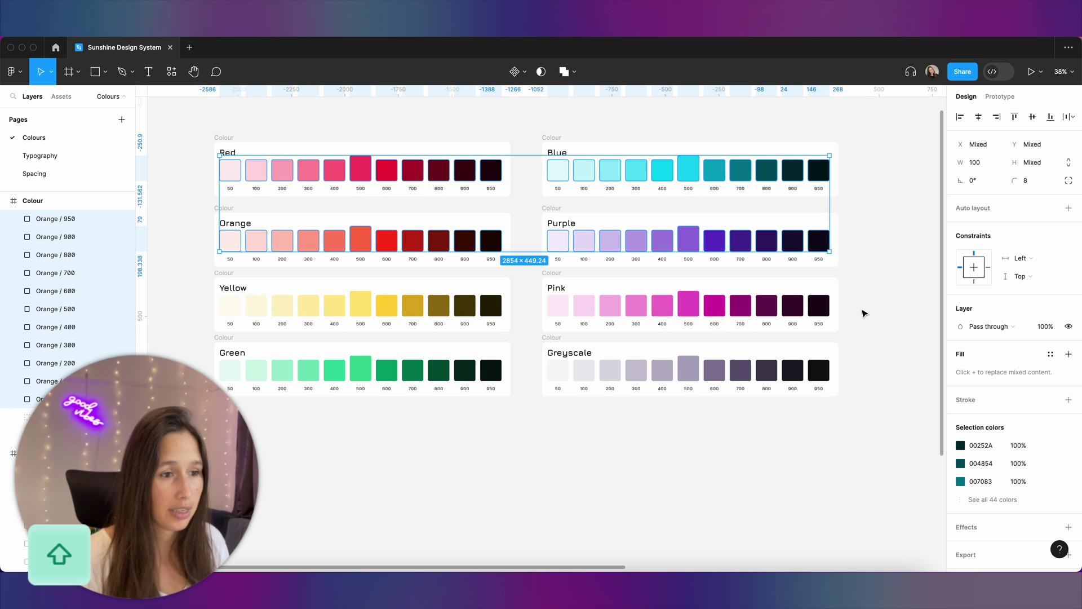
{"action": "left_click_drag", "start_coordinate": [876, 303], "coordinate": [180, 316]}
{"action": "left_click_drag", "start_coordinate": [203, 372], "coordinate": [923, 377]}
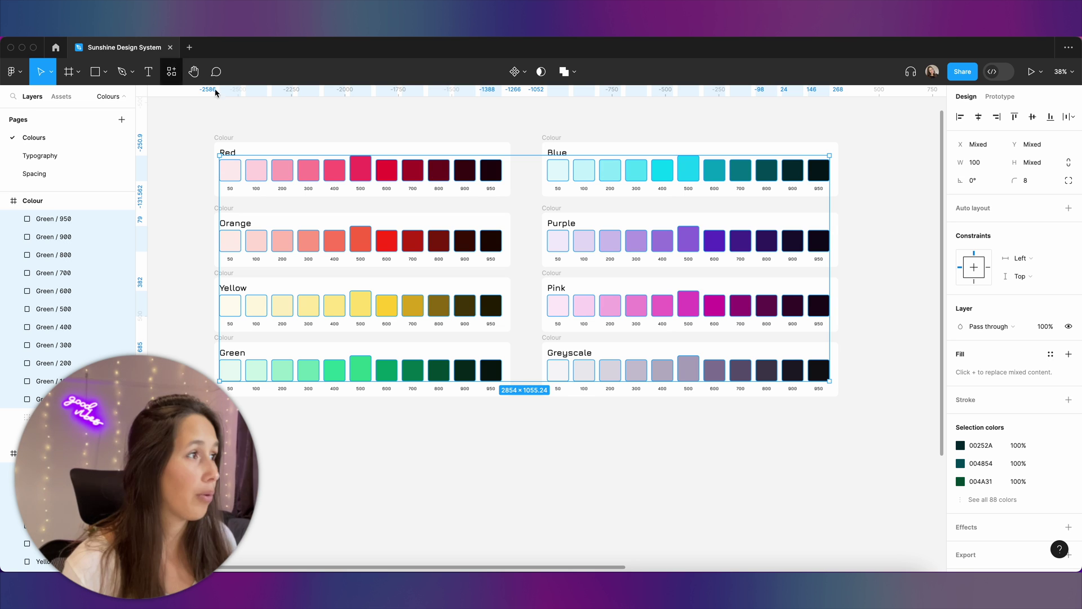
{"action": "left_click", "coordinate": [171, 72]}
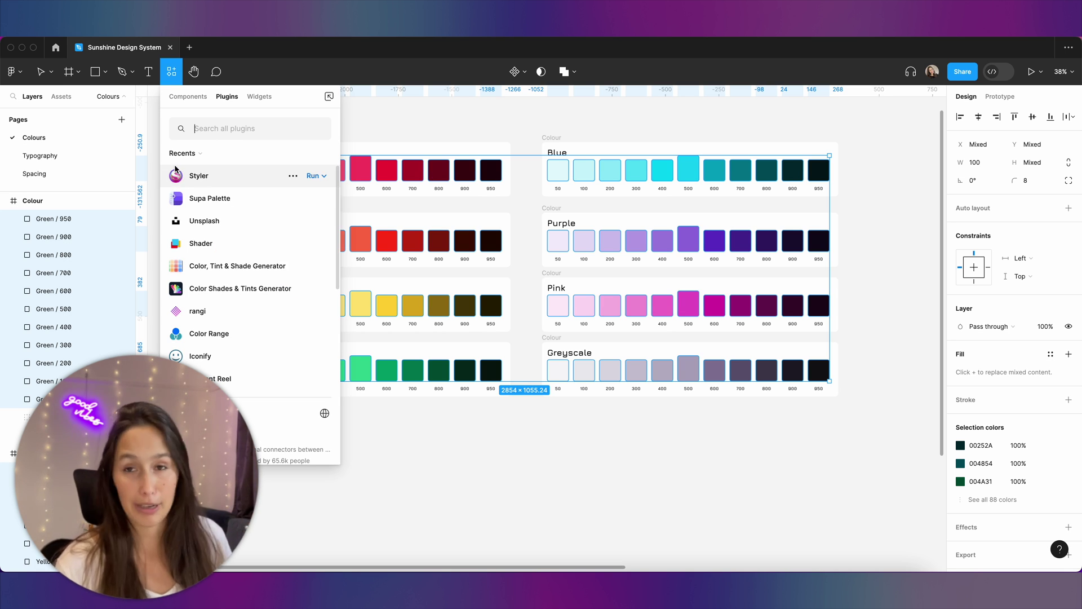
{"action": "left_click", "coordinate": [316, 179]}
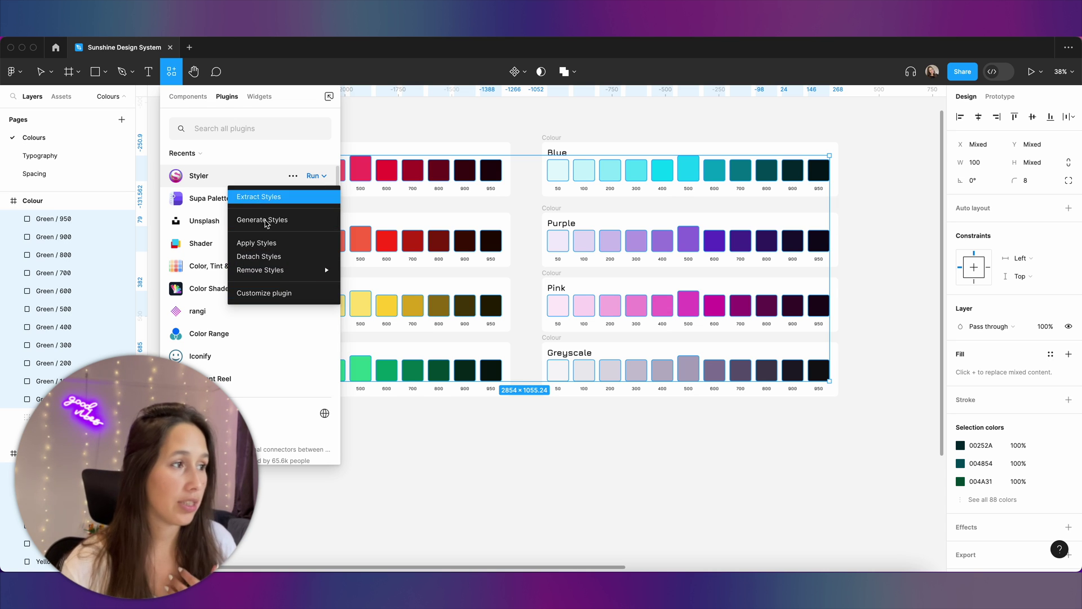
{"action": "mouse_move", "coordinate": [268, 269]}
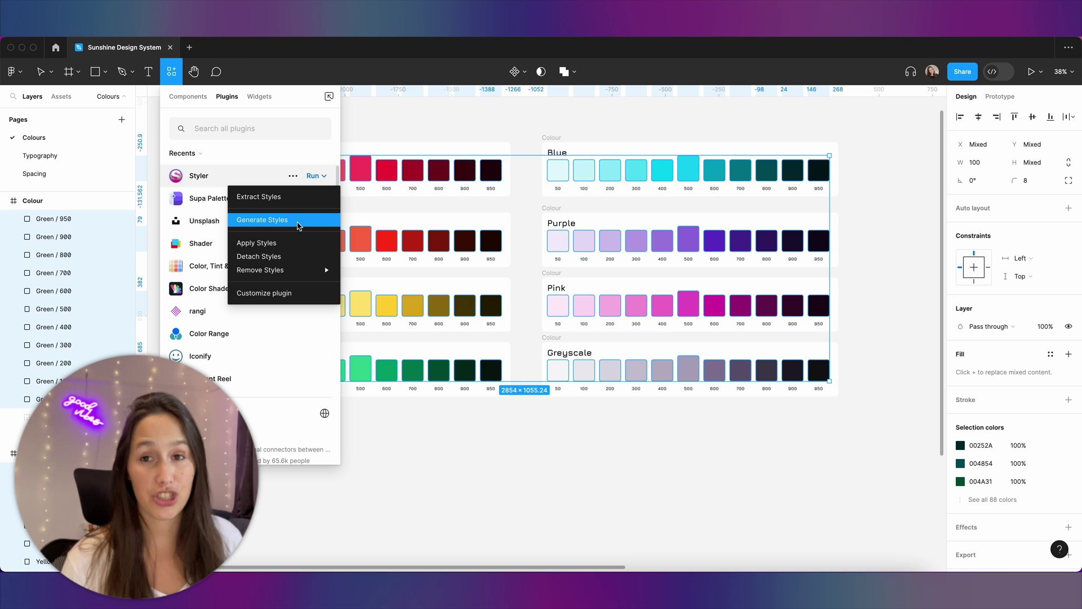
{"action": "left_click", "coordinate": [299, 224]}
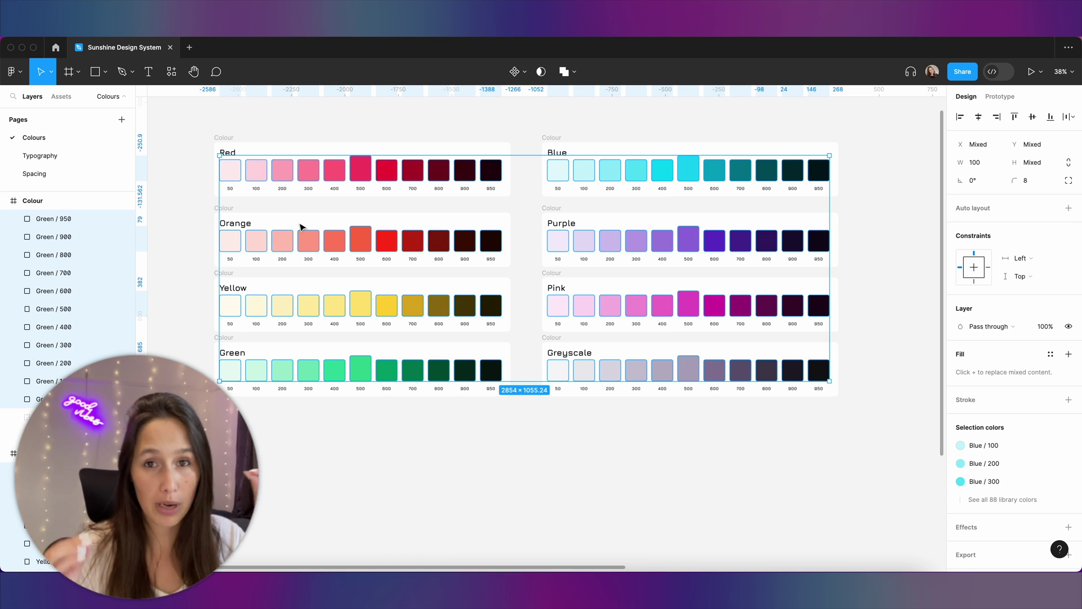
- Review the generated colour styles for all palettes, from Greyscale down to Red, in the page's local styles
{"action": "left_click", "coordinate": [615, 113]}
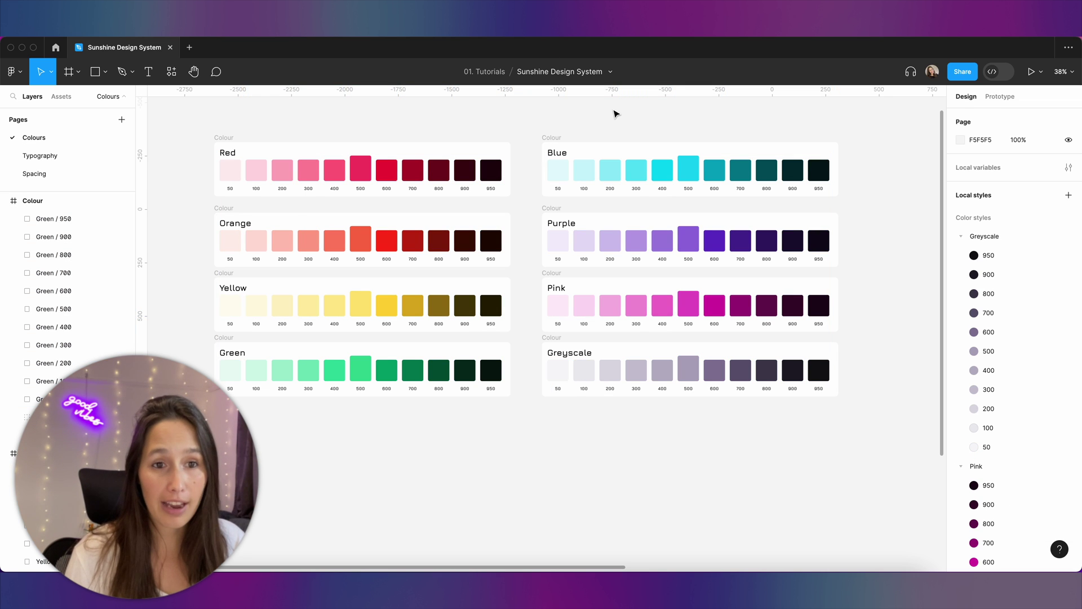
{"action": "scroll", "coordinate": [1031, 307], "scroll_direction": "down", "scroll_amount": 10}
{"action": "scroll", "coordinate": [1031, 310], "scroll_direction": "down", "scroll_amount": 15}
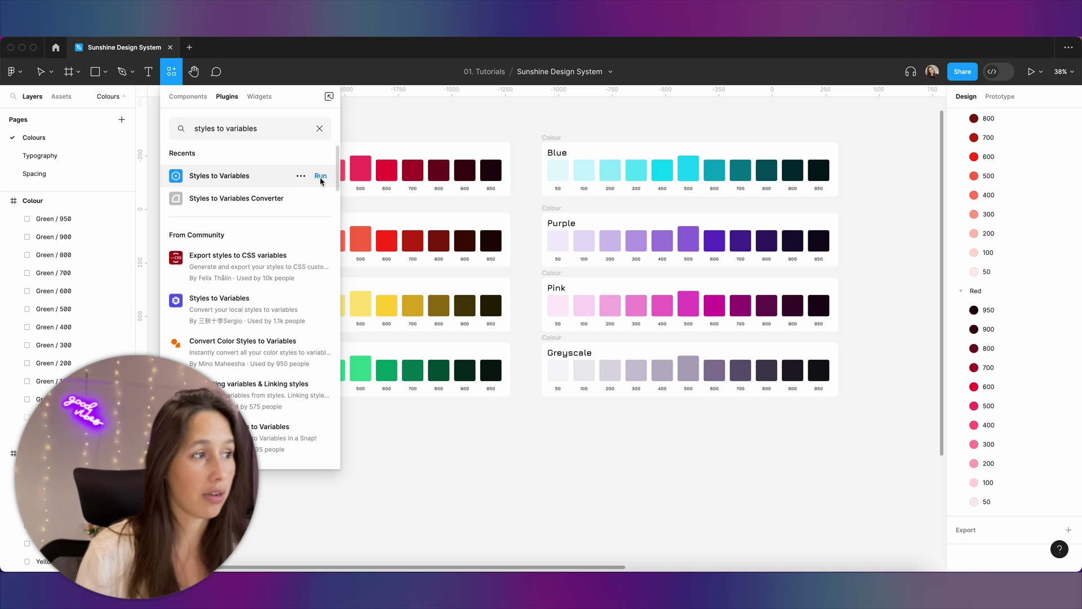
- Convert all colour styles into variables with the Styles to Variables plugin, using the collection name "Primitives", and close the plugin
{"action": "left_click", "coordinate": [321, 176]}
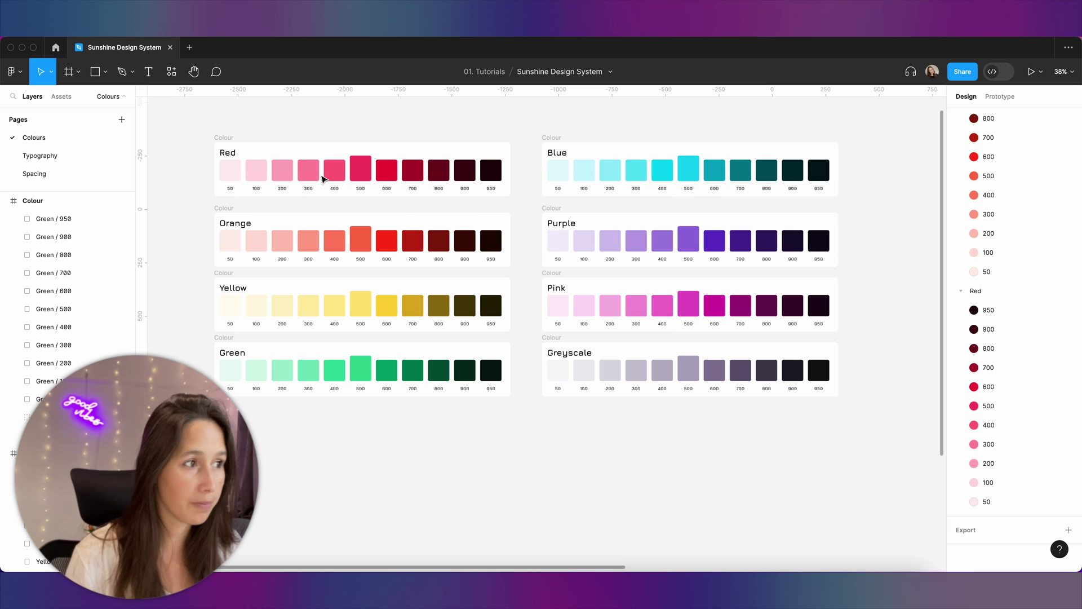
{"action": "scroll", "coordinate": [445, 263], "scroll_direction": "down", "scroll_amount": 10}
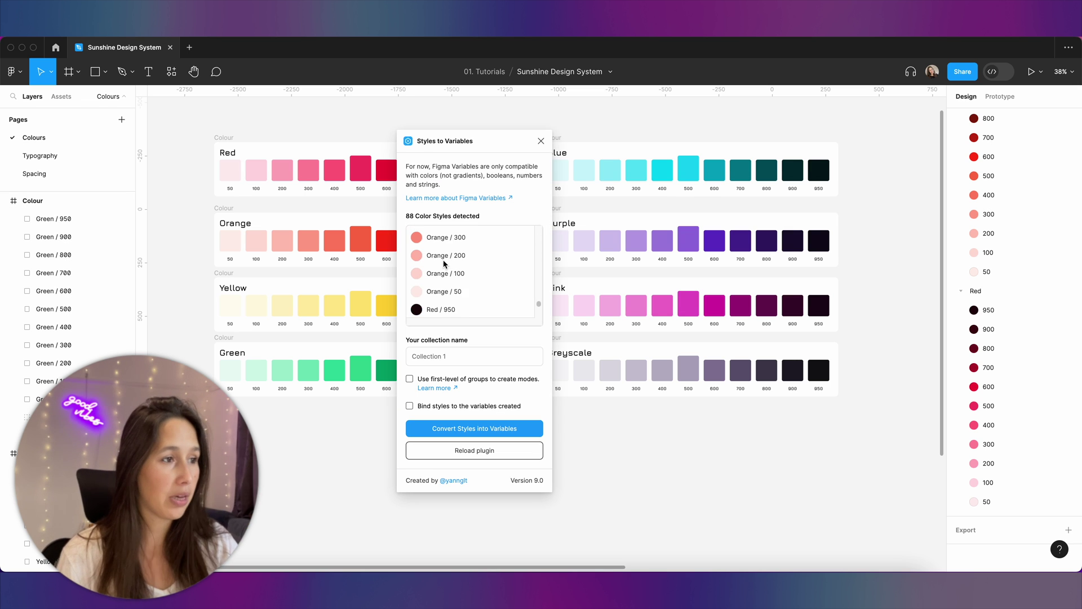
{"action": "scroll", "coordinate": [446, 282], "scroll_direction": "down", "scroll_amount": 5}
{"action": "left_click", "coordinate": [452, 352]}
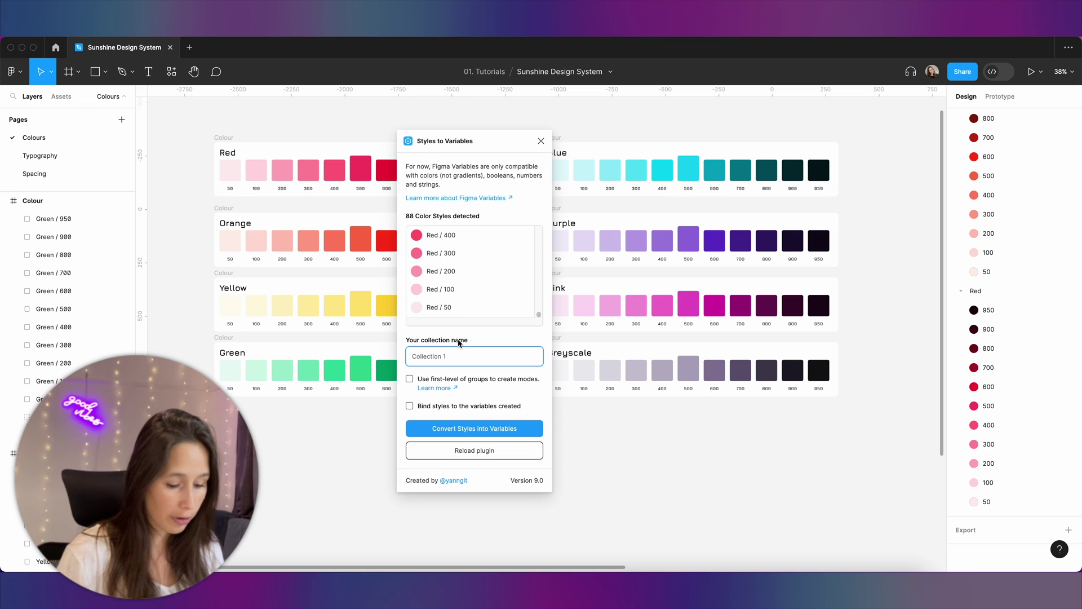
{"action": "type", "text": "Primitiv"}
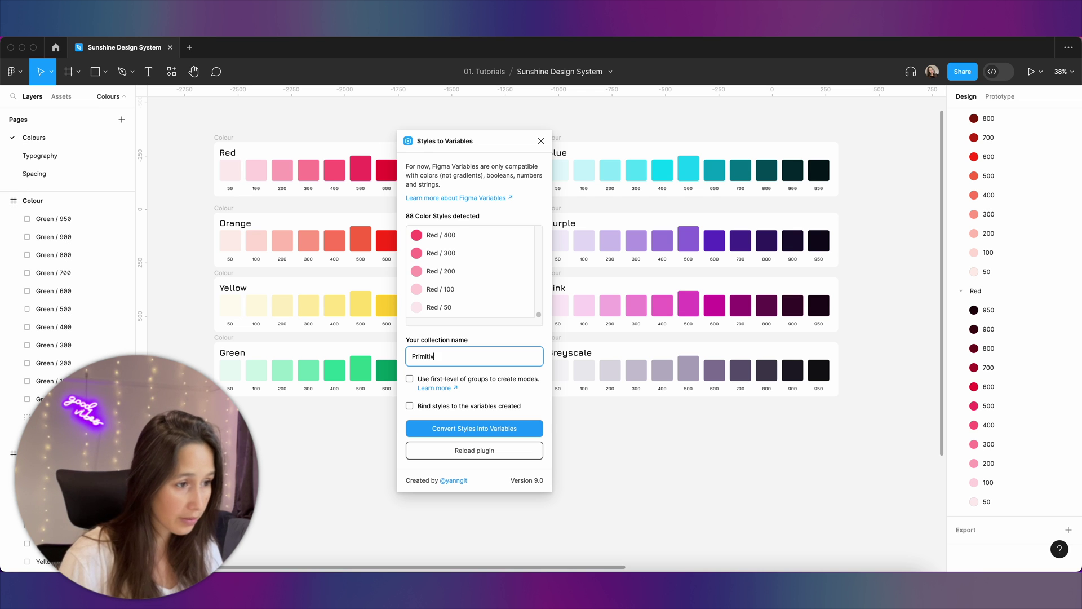
{"action": "type", "text": "es"}
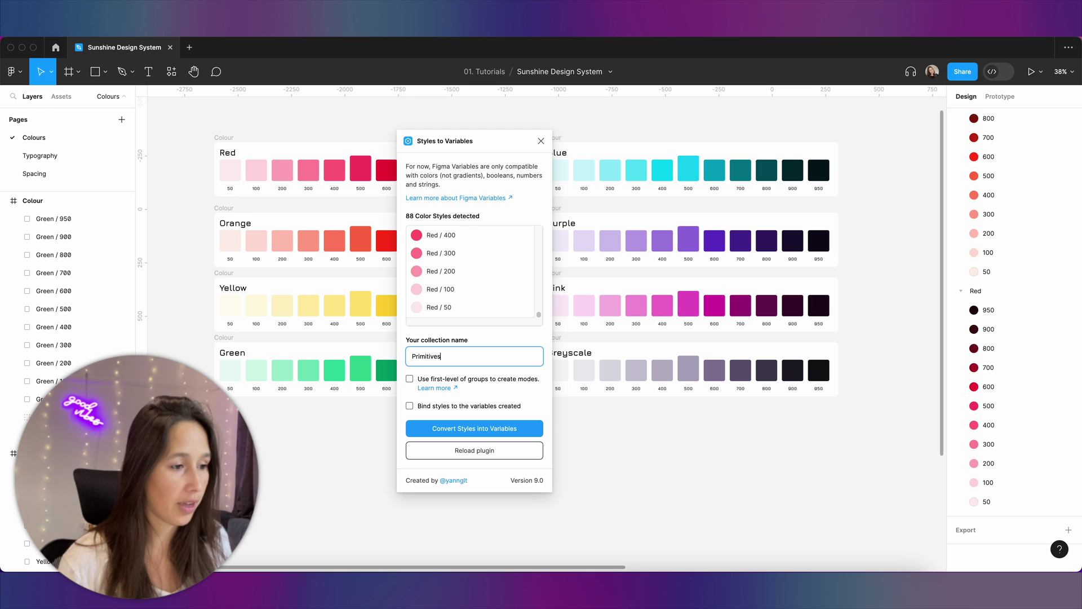
{"action": "left_click", "coordinate": [473, 430]}
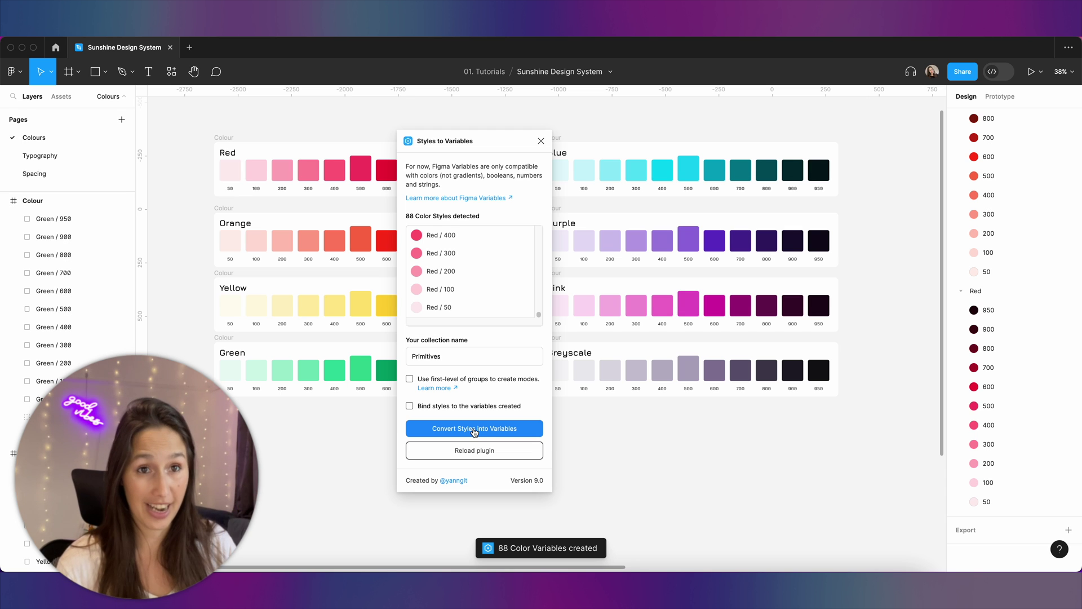
{"action": "left_click", "coordinate": [541, 141]}
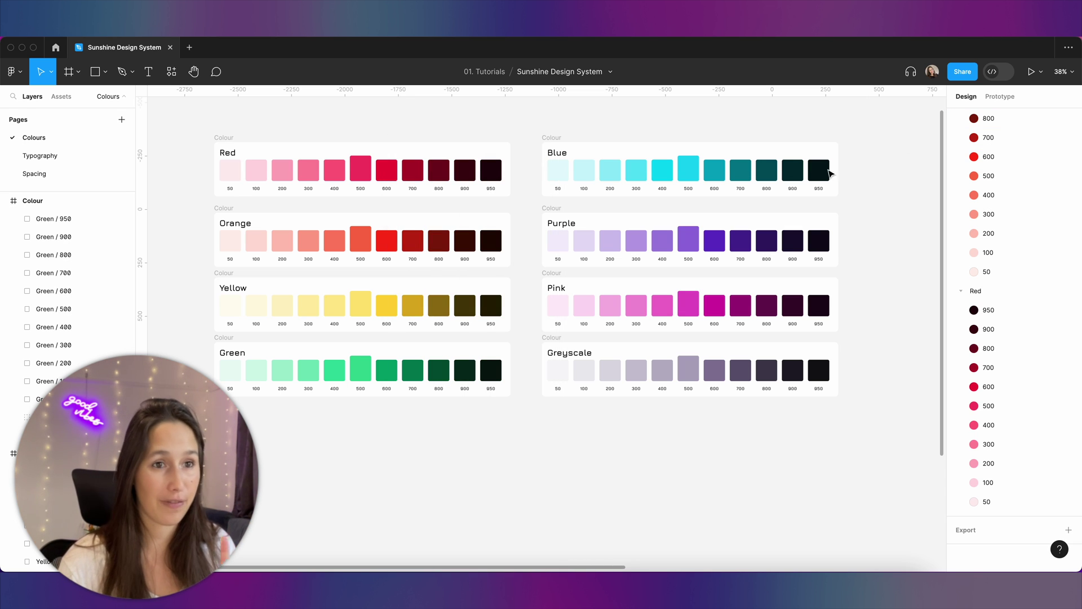
- Examine the local variables in the Primitives collection, including the Blue, Green, Yellow and Orange groups, and close the variables window
{"action": "scroll", "coordinate": [1043, 175], "scroll_direction": "up", "scroll_amount": 10}
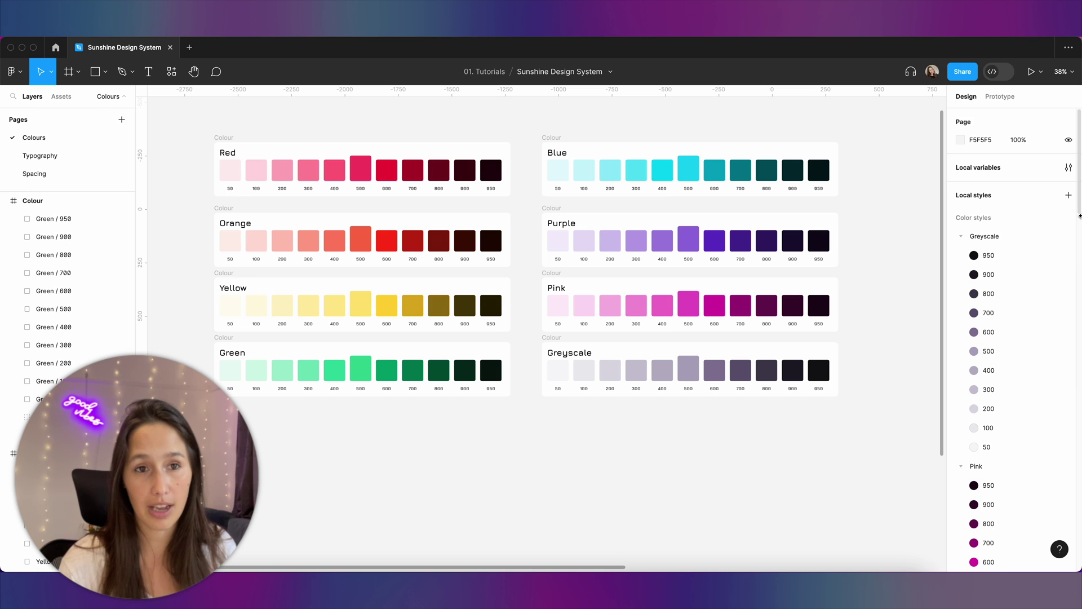
{"action": "left_click", "coordinate": [1068, 167]}
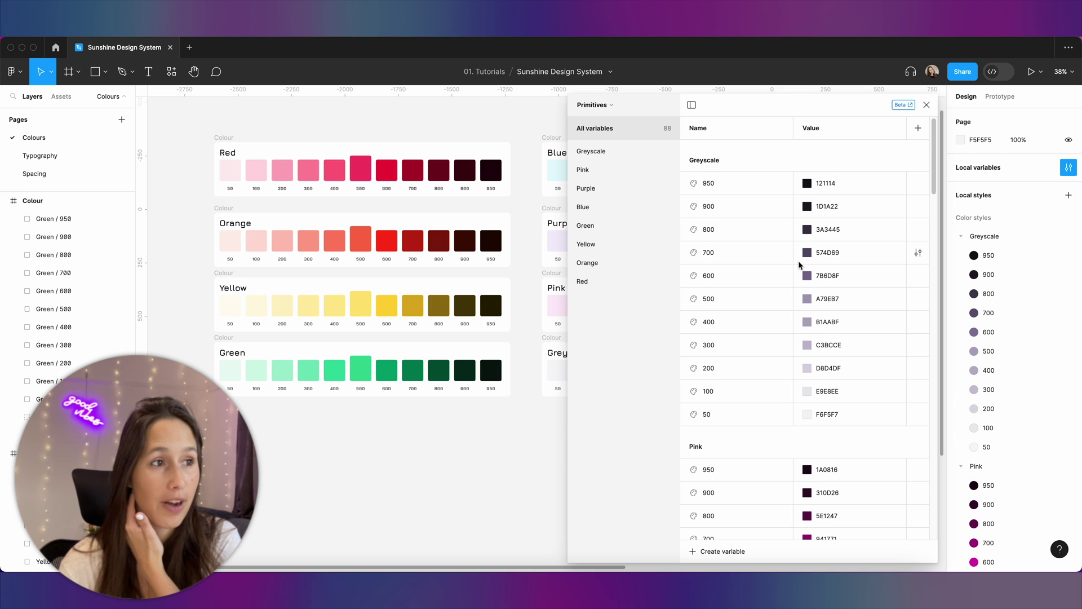
{"action": "scroll", "coordinate": [800, 265], "scroll_direction": "down", "scroll_amount": 10}
{"action": "scroll", "coordinate": [800, 265], "scroll_direction": "down", "scroll_amount": 15}
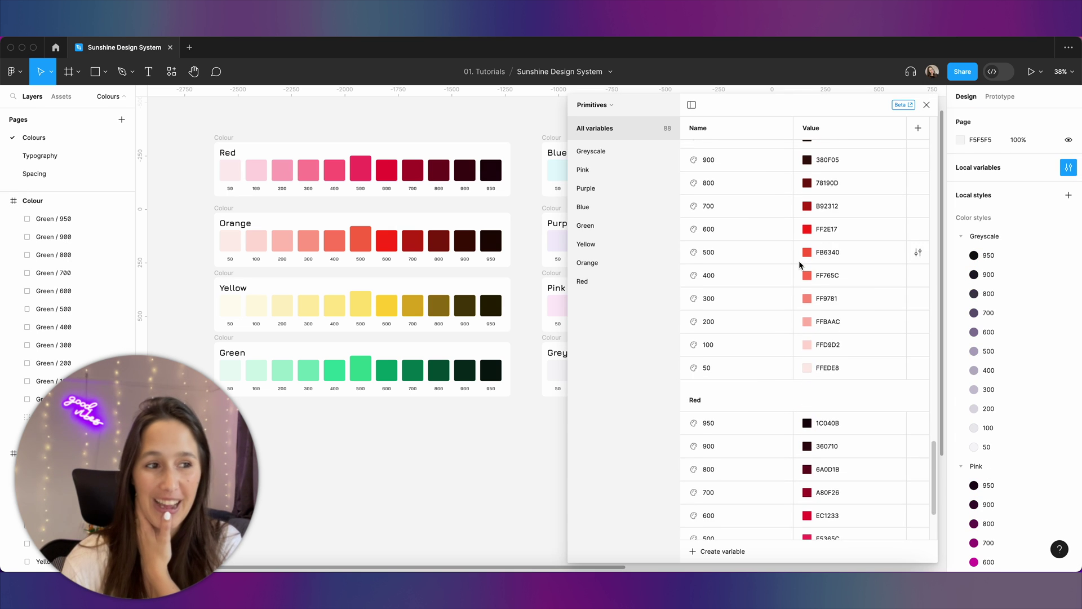
{"action": "scroll", "coordinate": [799, 262], "scroll_direction": "up", "scroll_amount": 20}
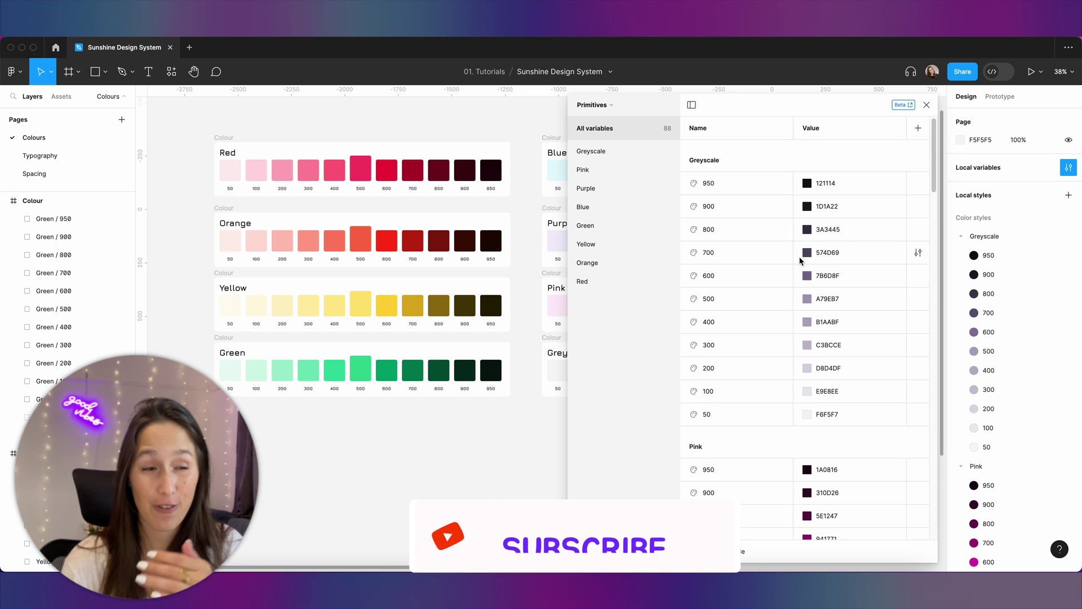
{"action": "left_click", "coordinate": [587, 207]}
{"action": "left_click", "coordinate": [603, 226]}
{"action": "left_click", "coordinate": [603, 244]}
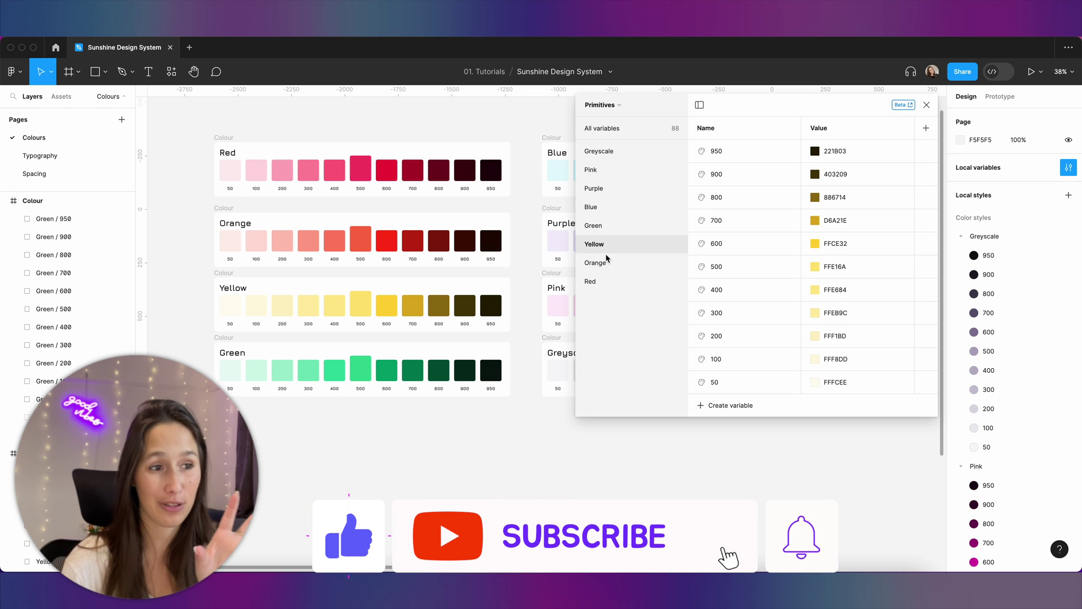
{"action": "left_click", "coordinate": [603, 263]}
{"action": "left_click", "coordinate": [1067, 168]}
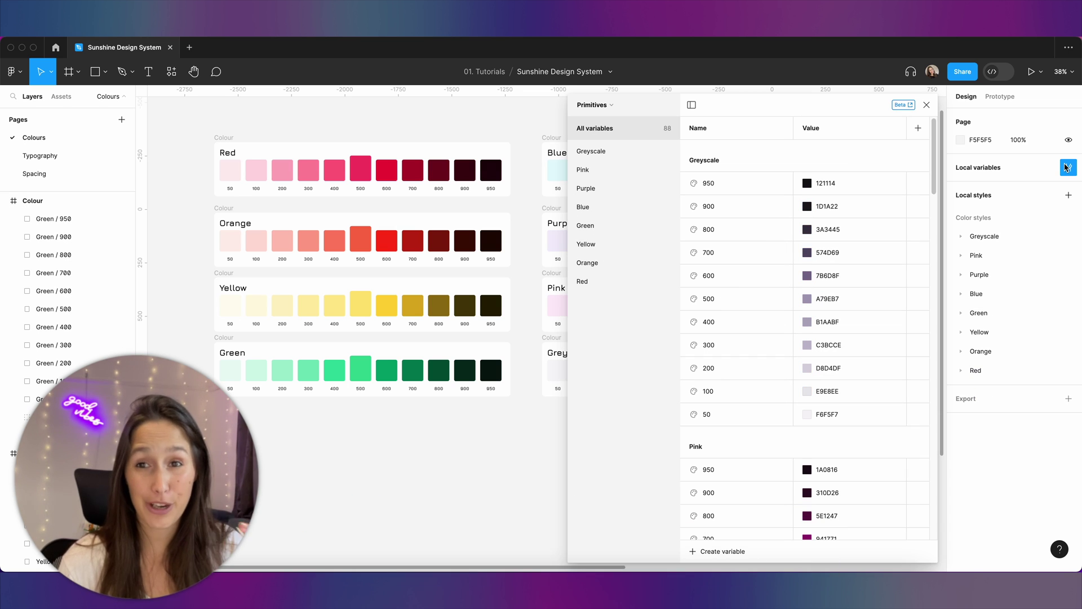
{"action": "left_click", "coordinate": [925, 104]}
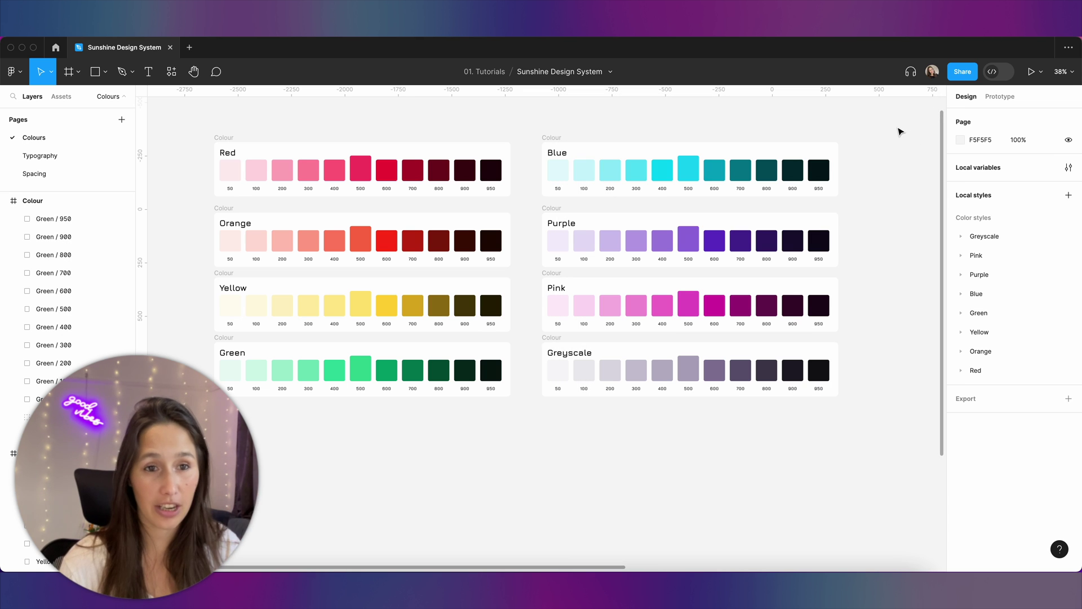
- Delete all eight local colour style folders, Greyscale through Red, and check that the Primitives collection still holds its variables
{"action": "left_click", "coordinate": [973, 236]}
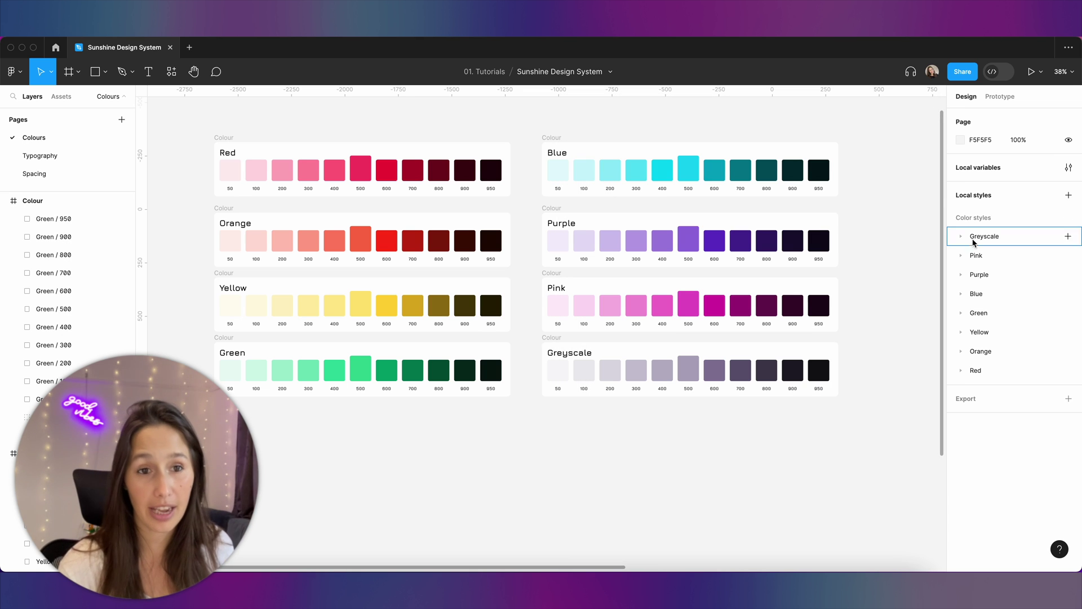
{"action": "left_click", "coordinate": [981, 371], "text": "shift"}
{"action": "right_click", "coordinate": [981, 371]}
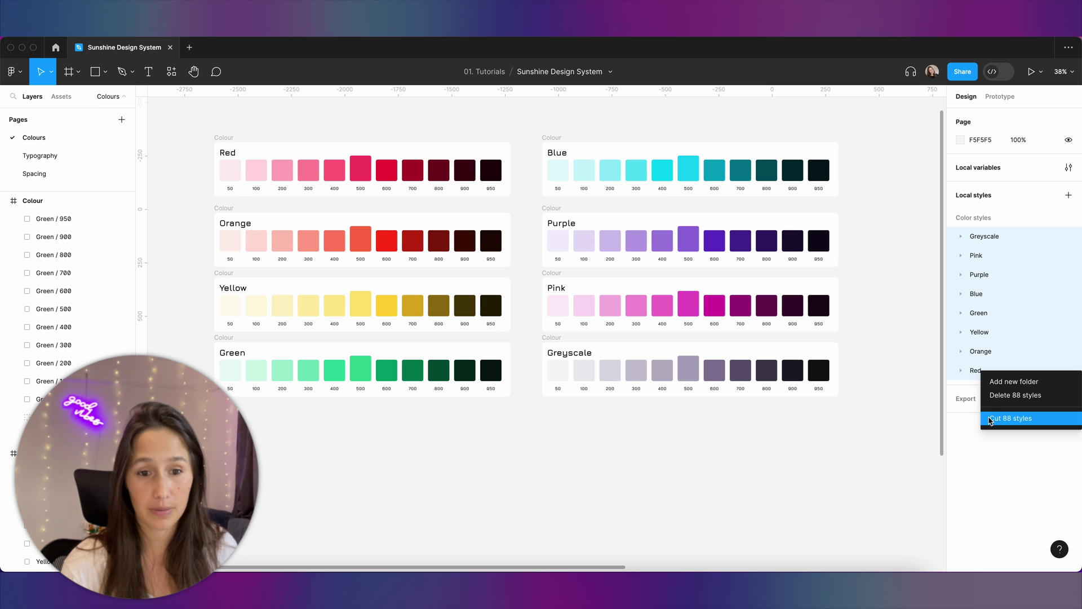
{"action": "left_click", "coordinate": [1014, 396]}
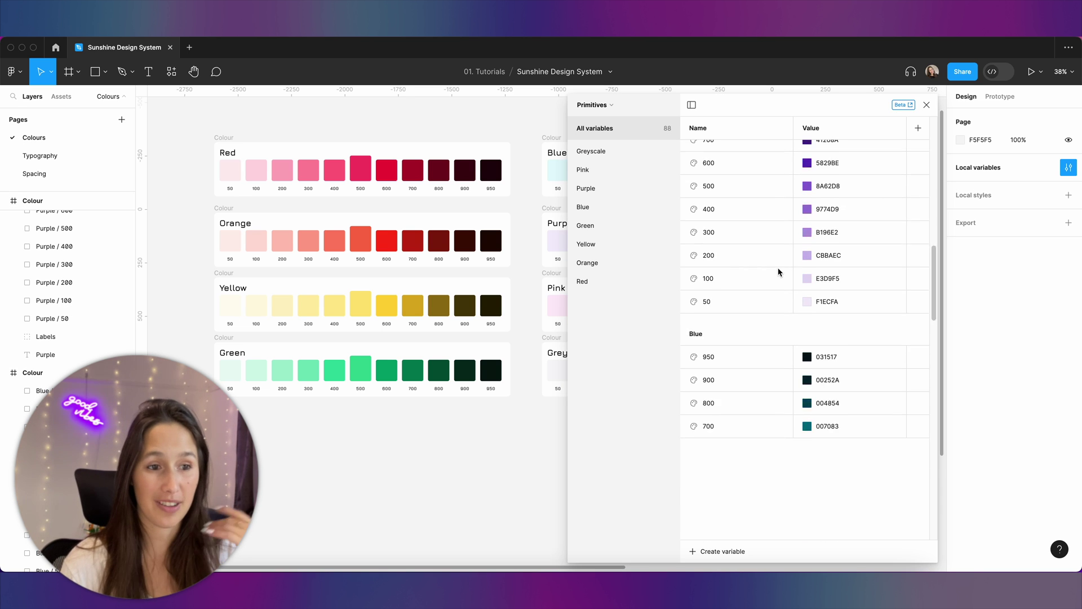
{"action": "scroll", "coordinate": [779, 273], "scroll_direction": "down", "scroll_amount": 15}
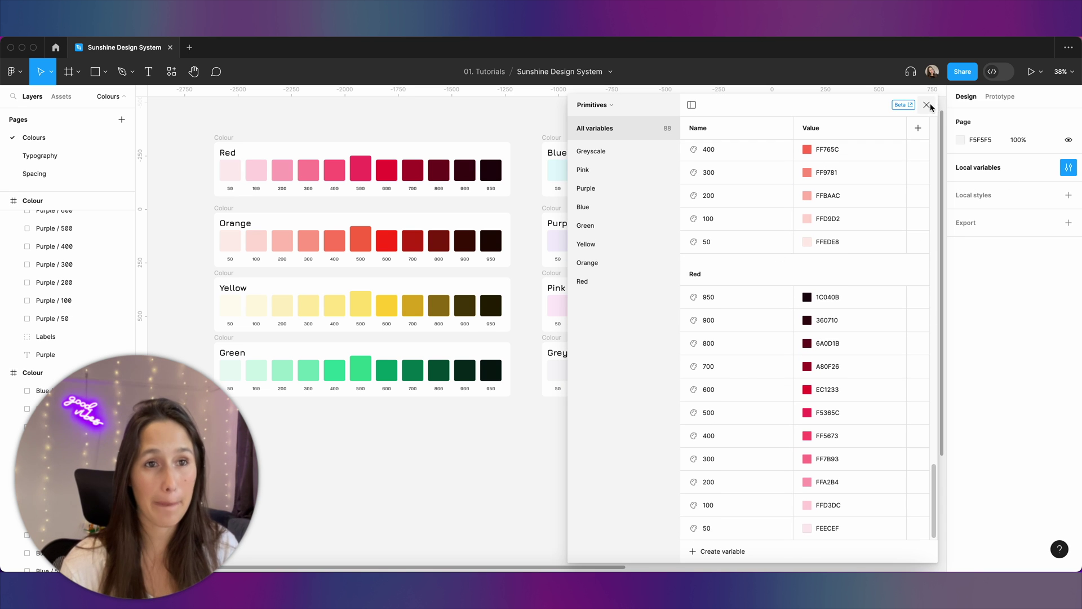
{"action": "left_click", "coordinate": [927, 106]}
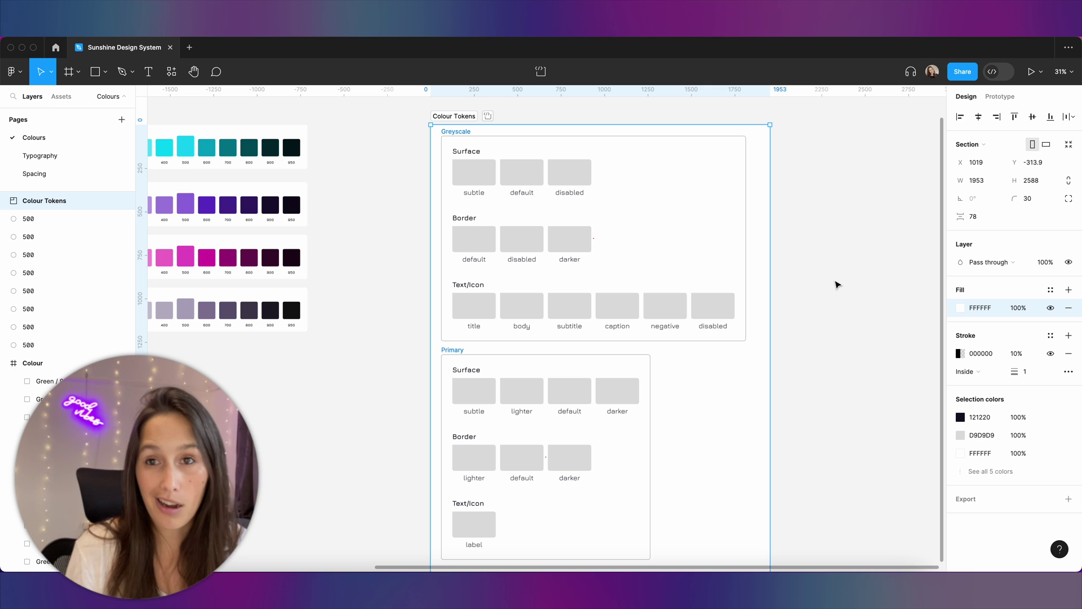
- Examine the Surface, Border and Text/Icon swatches of the Greyscale and Primary frames in the Colour Tokens section
{"action": "left_click", "coordinate": [836, 285]}
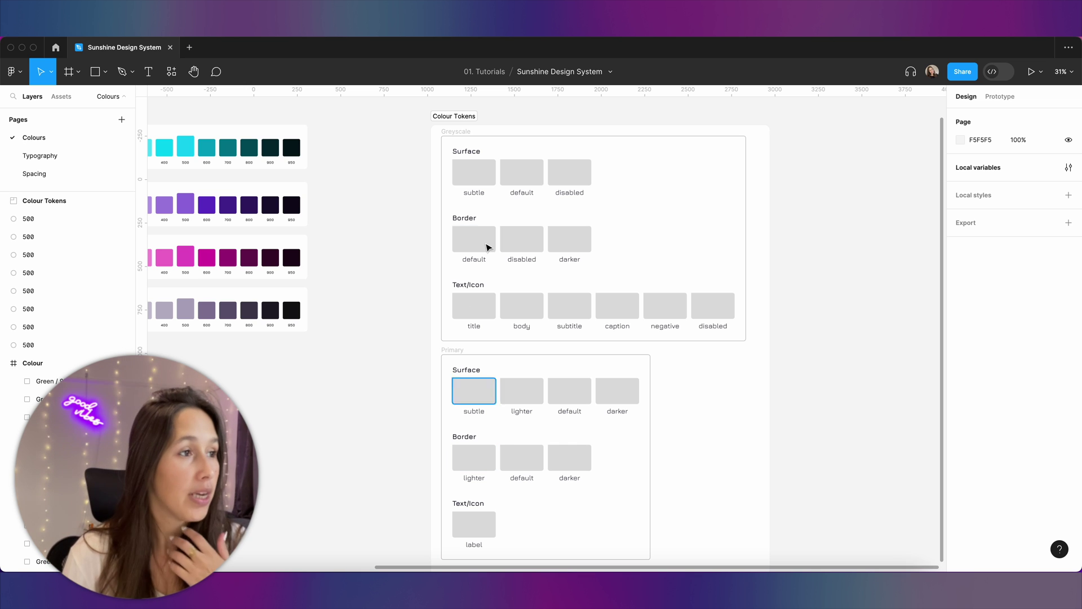
{"action": "left_click", "coordinate": [460, 132]}
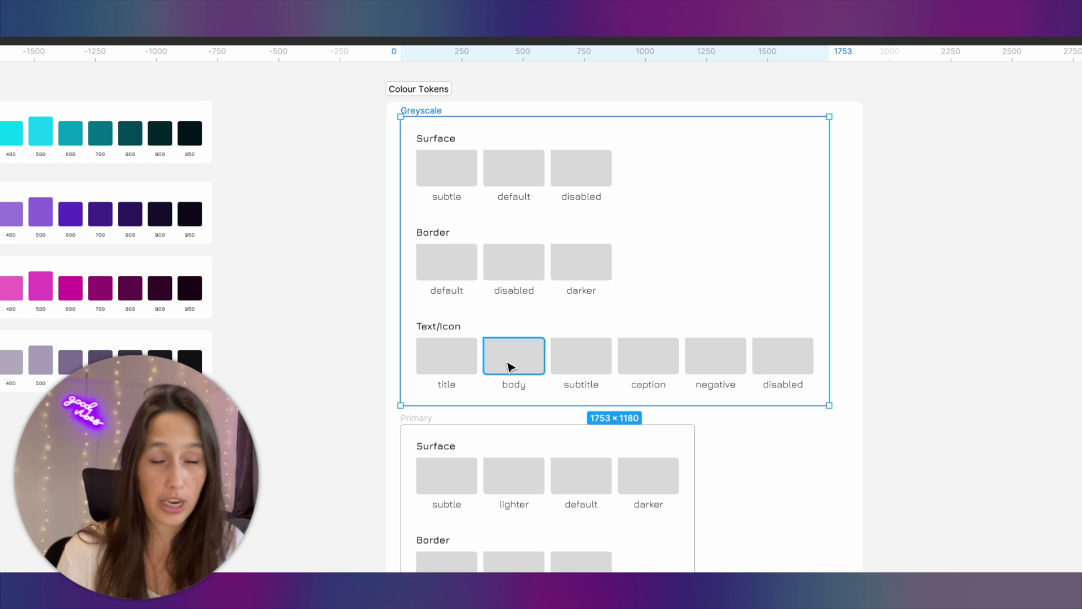
{"action": "scroll", "coordinate": [451, 395], "scroll_direction": "down", "scroll_amount": 3}
{"action": "left_click", "coordinate": [427, 431]}
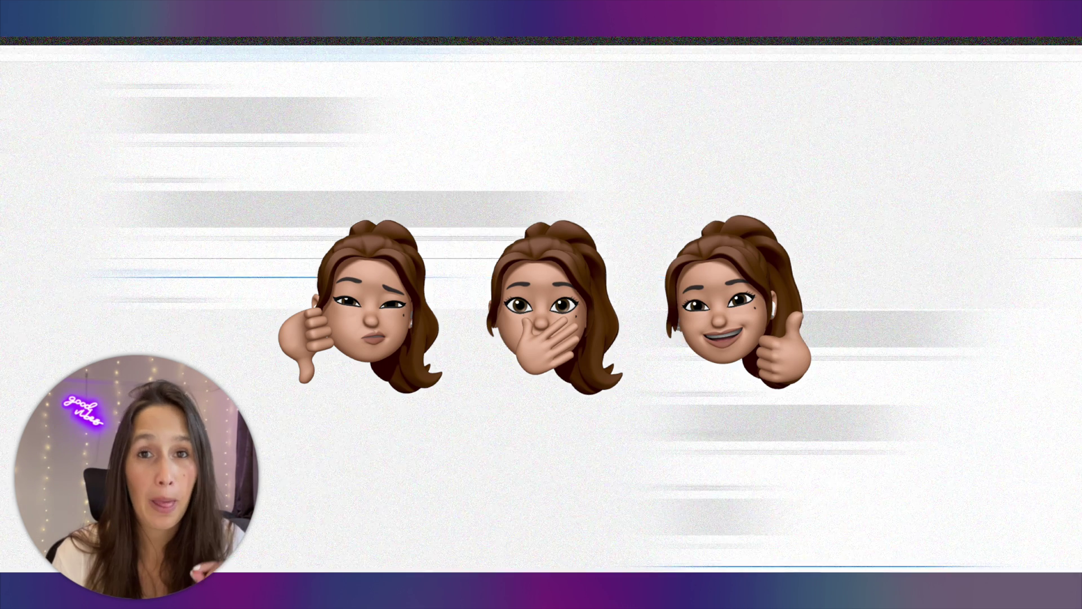
{"action": "left_click", "coordinate": [469, 174]}
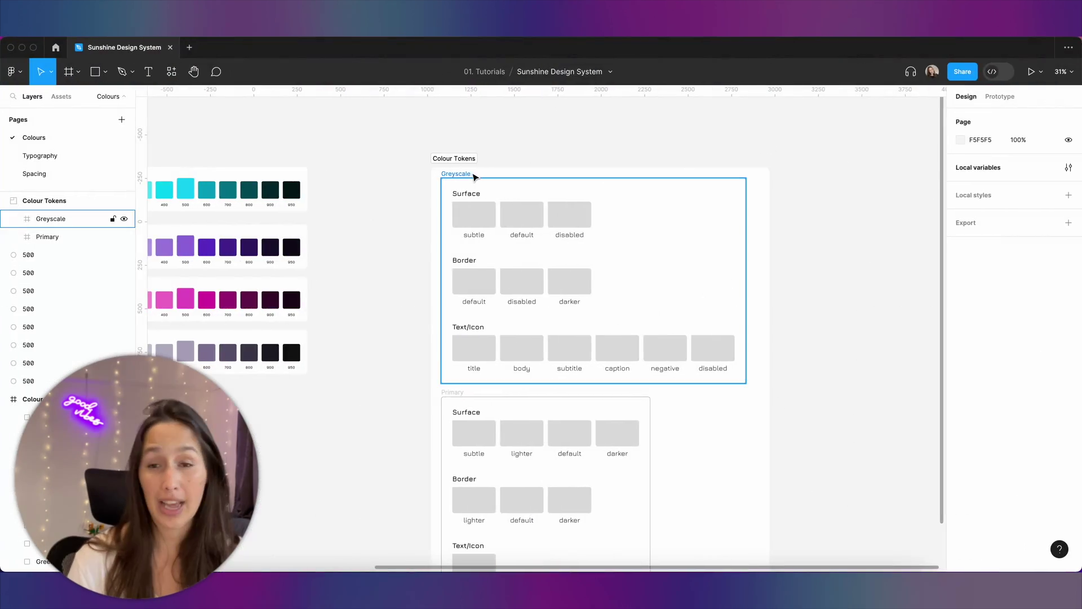
{"action": "key", "text": "Escape"}
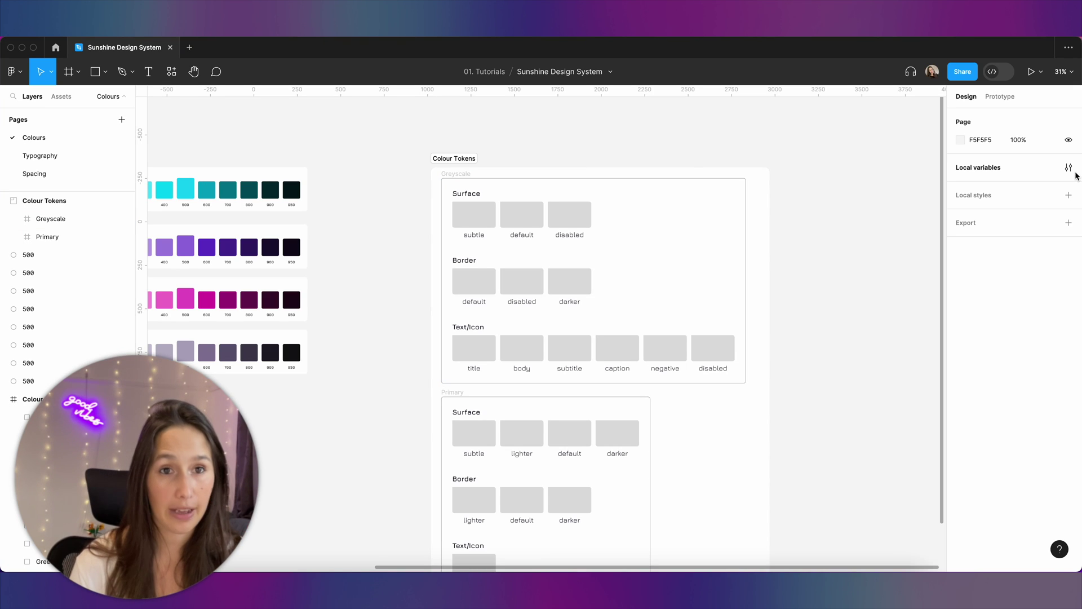
- Create a new local variable collection named "Style Tokens"
{"action": "left_click", "coordinate": [1068, 168]}
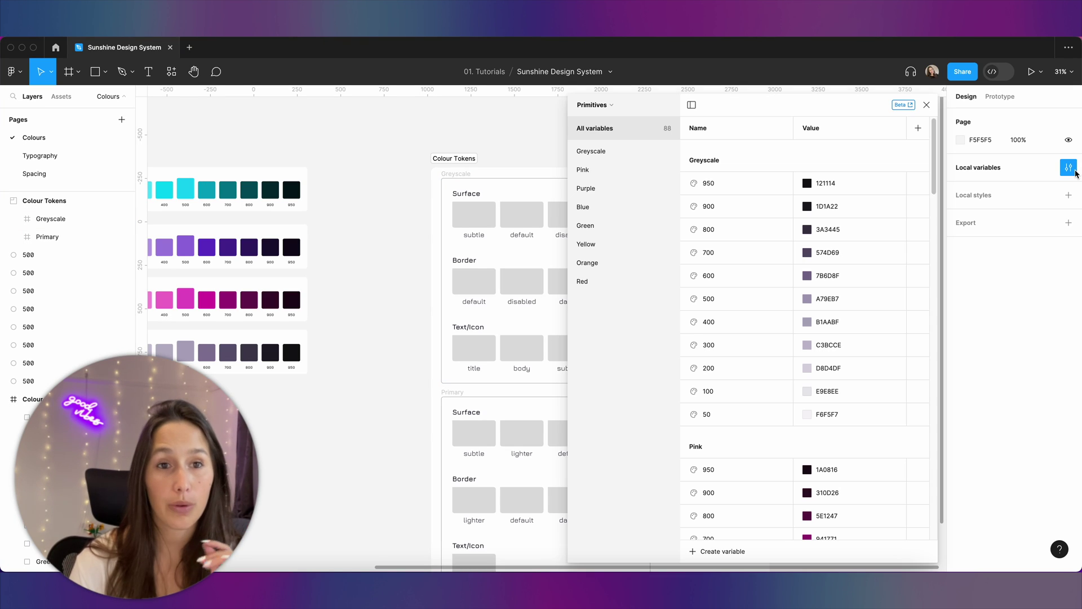
{"action": "left_click", "coordinate": [580, 106]}
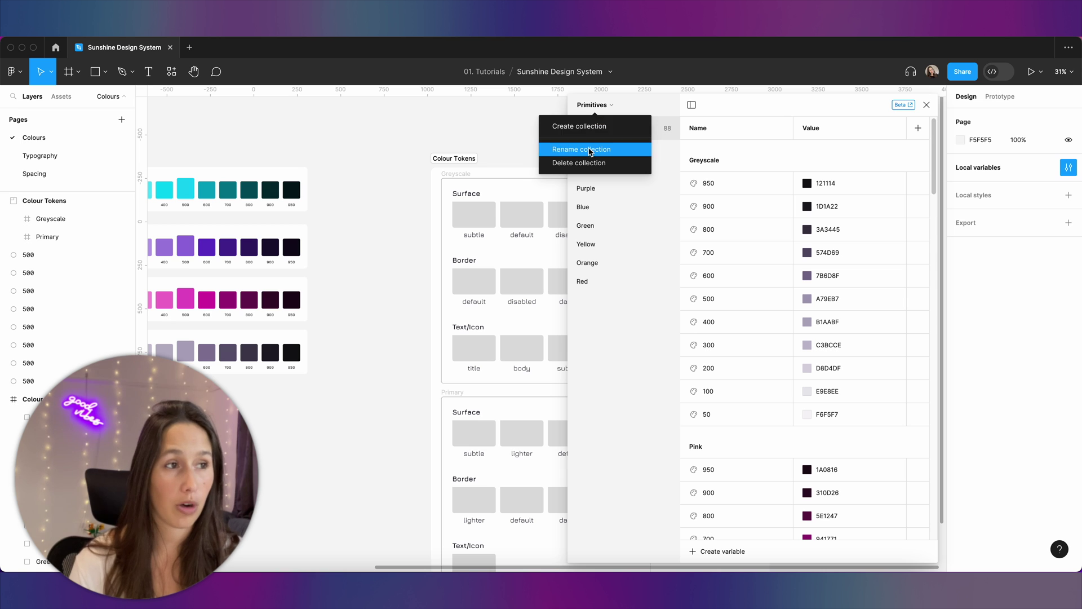
{"action": "left_click", "coordinate": [593, 128]}
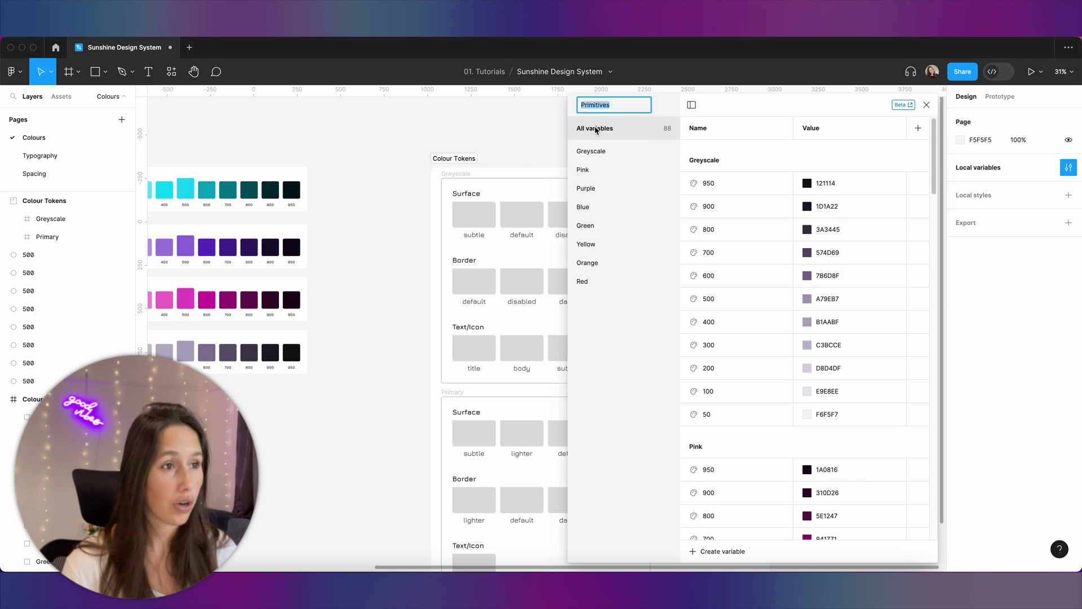
{"action": "type", "text": "Style"}
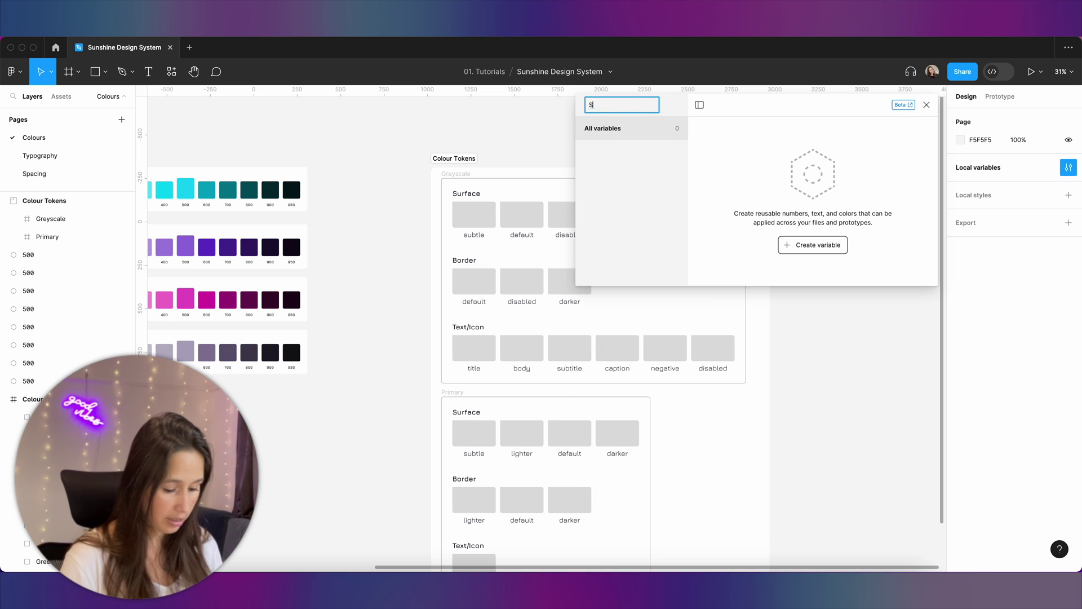
{"action": "type", "text": " Tokens"}
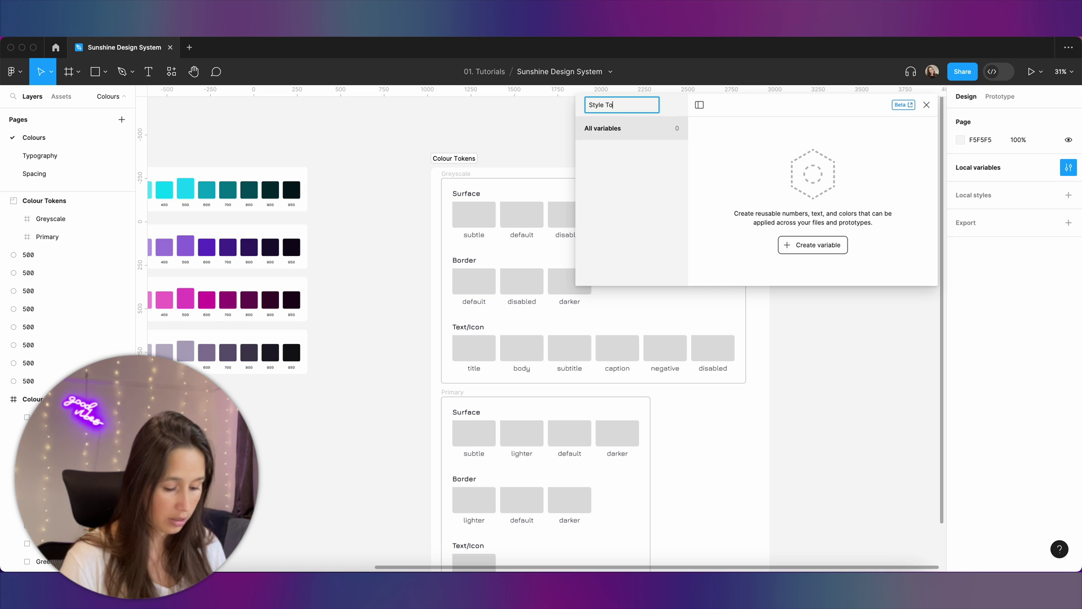
{"action": "key", "text": "Return"}
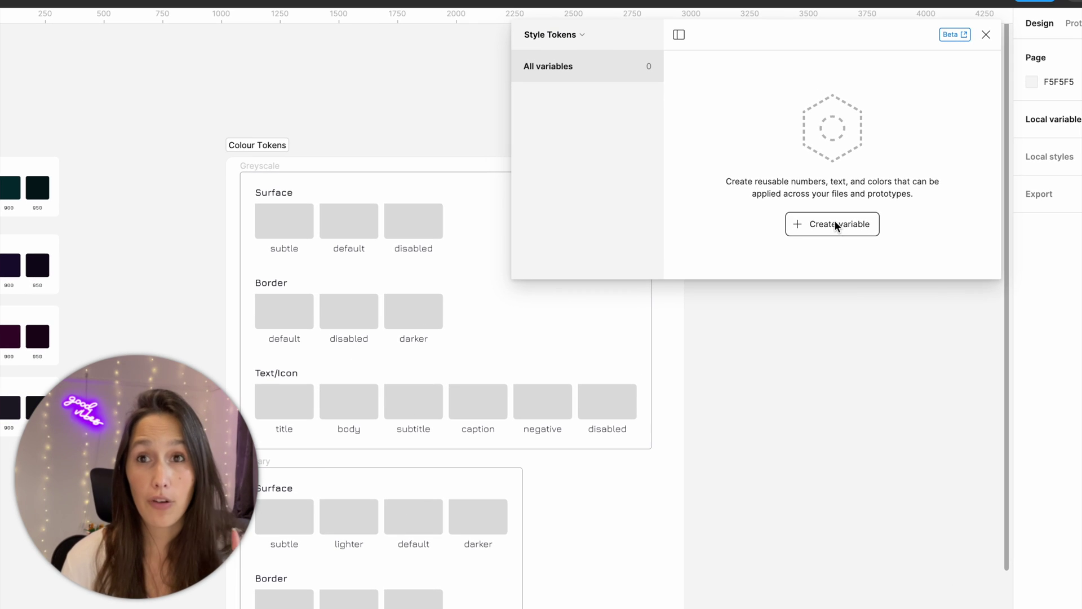
- Create a colour variable named "Greyscale / Surface / Default" in the Style Tokens collection
{"action": "left_click", "coordinate": [799, 239]}
{"action": "left_click", "coordinate": [812, 257]}
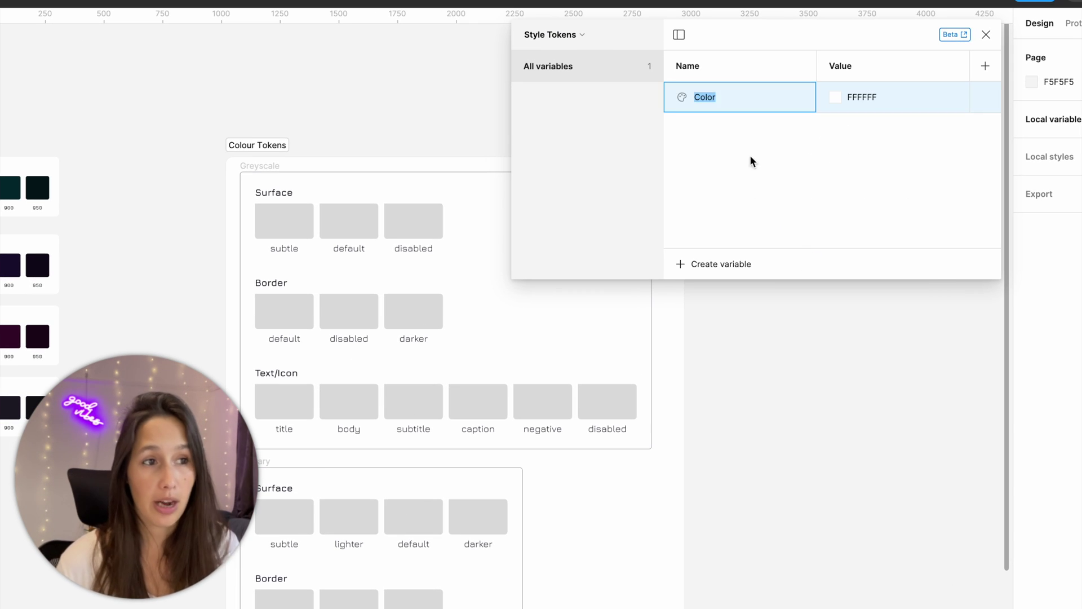
{"action": "type", "text": "Gre"}
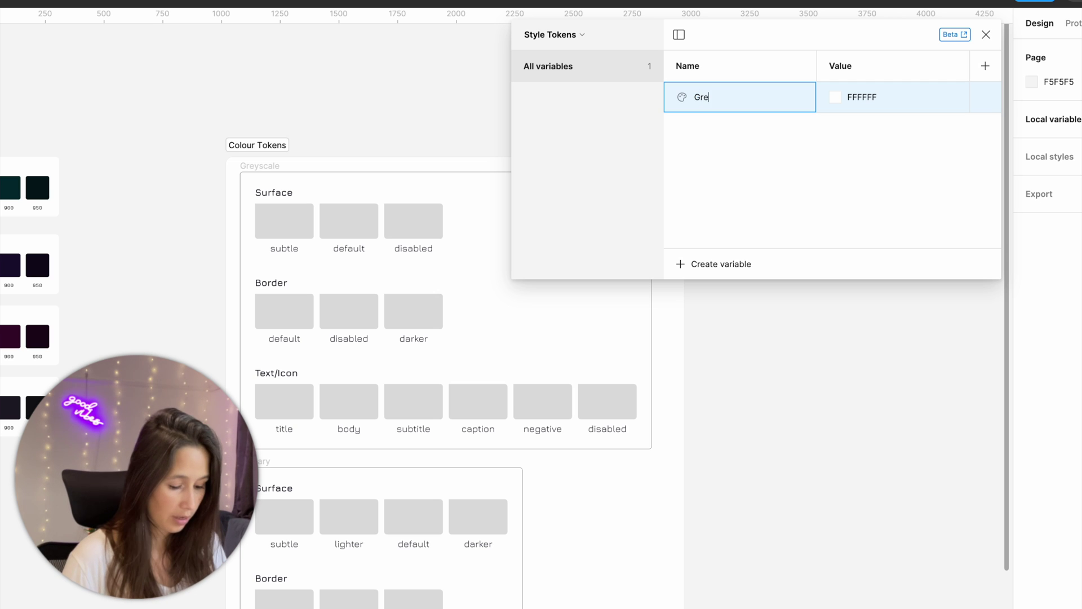
{"action": "type", "text": "yscale / "}
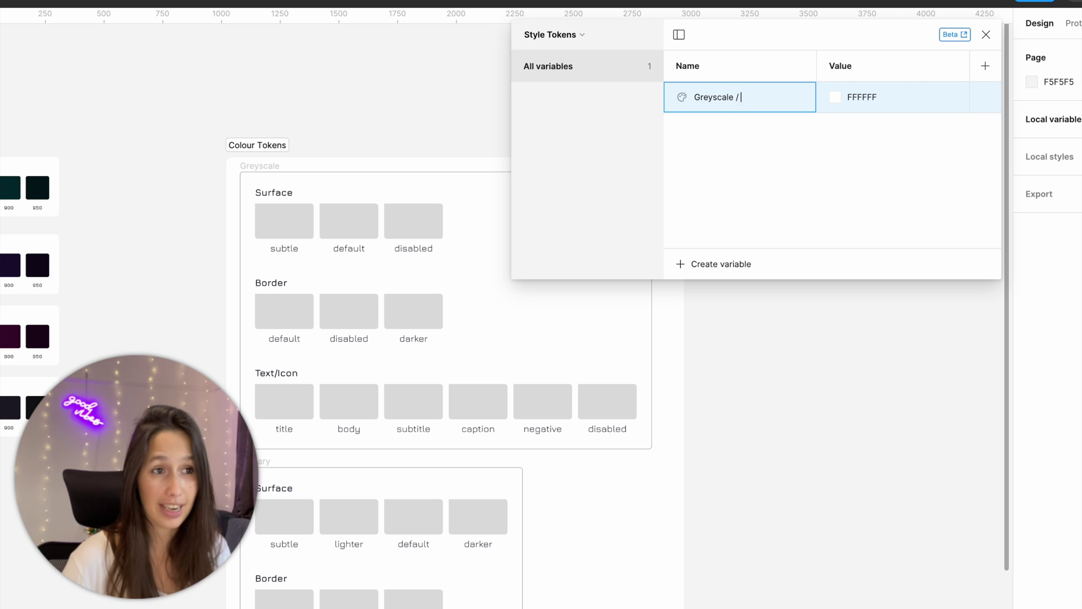
{"action": "type", "text": "Surface /"}
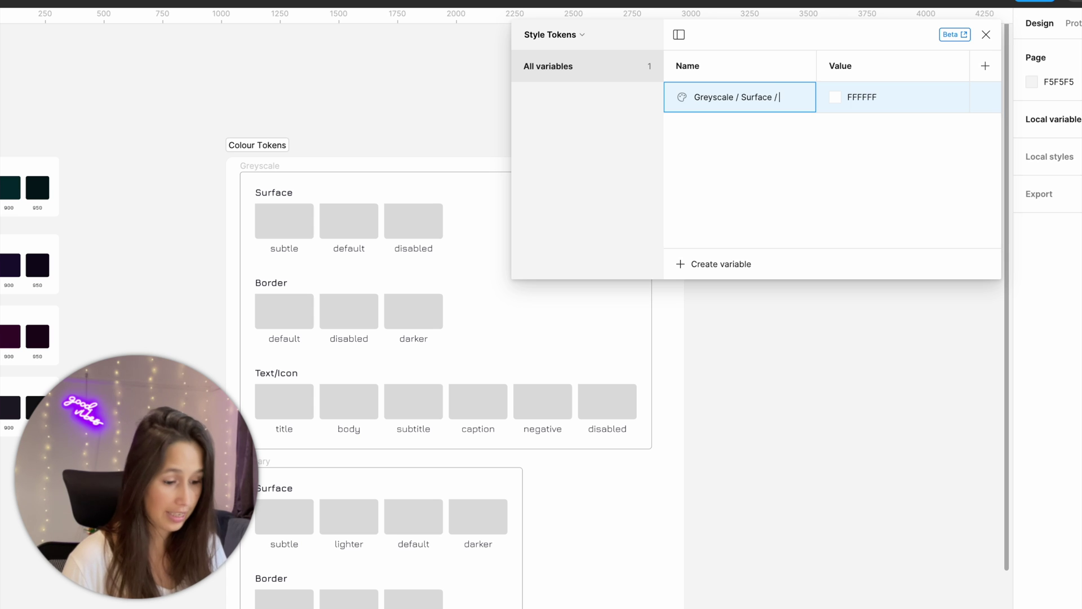
{"action": "type", "text": " Default"}
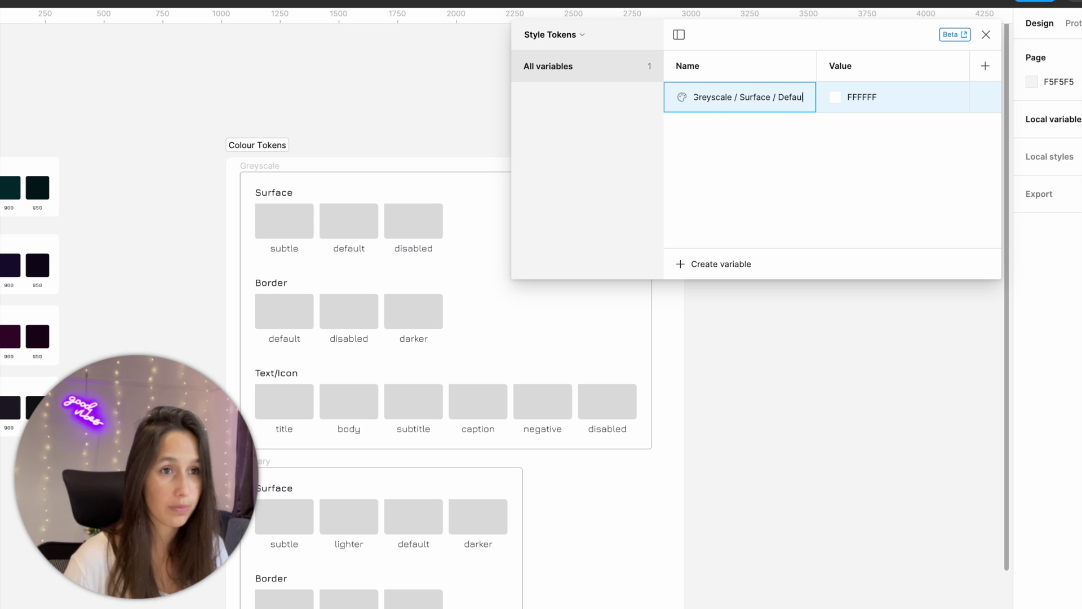
{"action": "key", "text": "Return"}
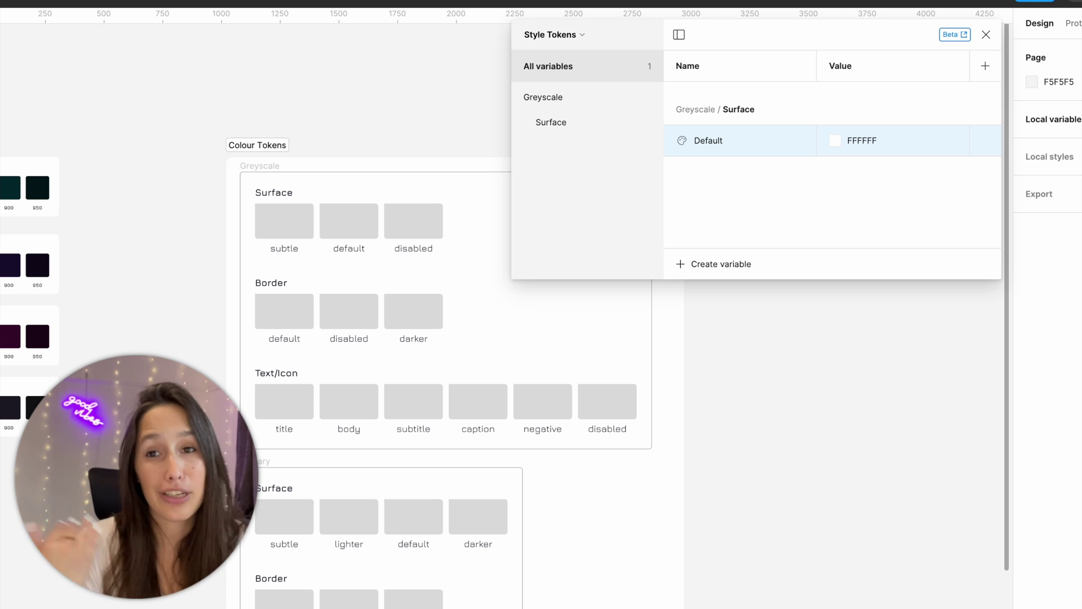
- Link the Default variable in the Greyscale Surface group to the Greyscale 100 primitive, showing the library colours as a list
{"action": "left_click", "coordinate": [570, 104]}
{"action": "left_click", "coordinate": [572, 121]}
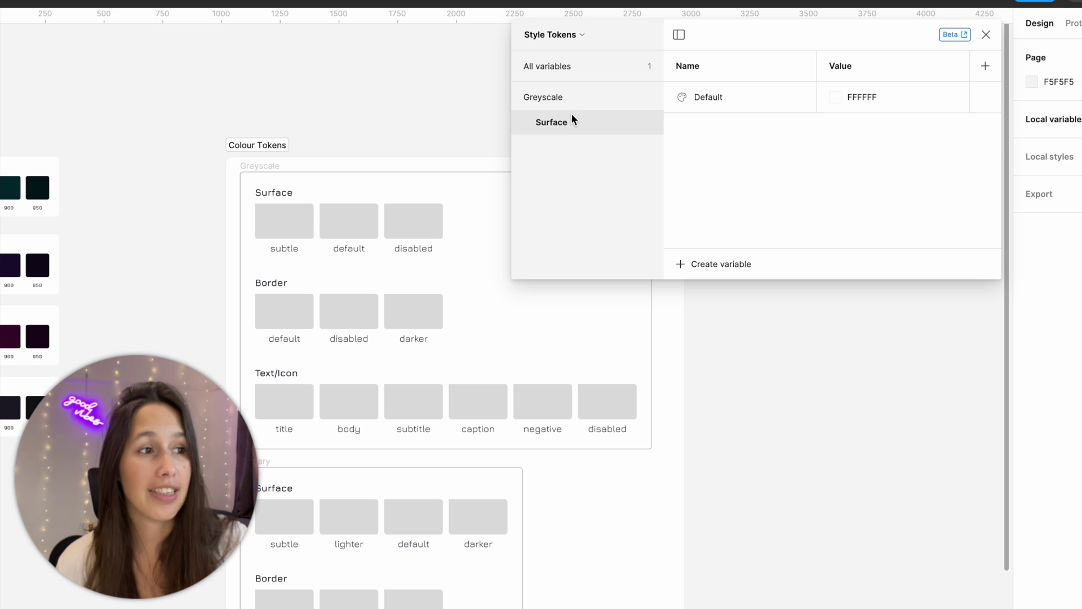
{"action": "left_click", "coordinate": [570, 99]}
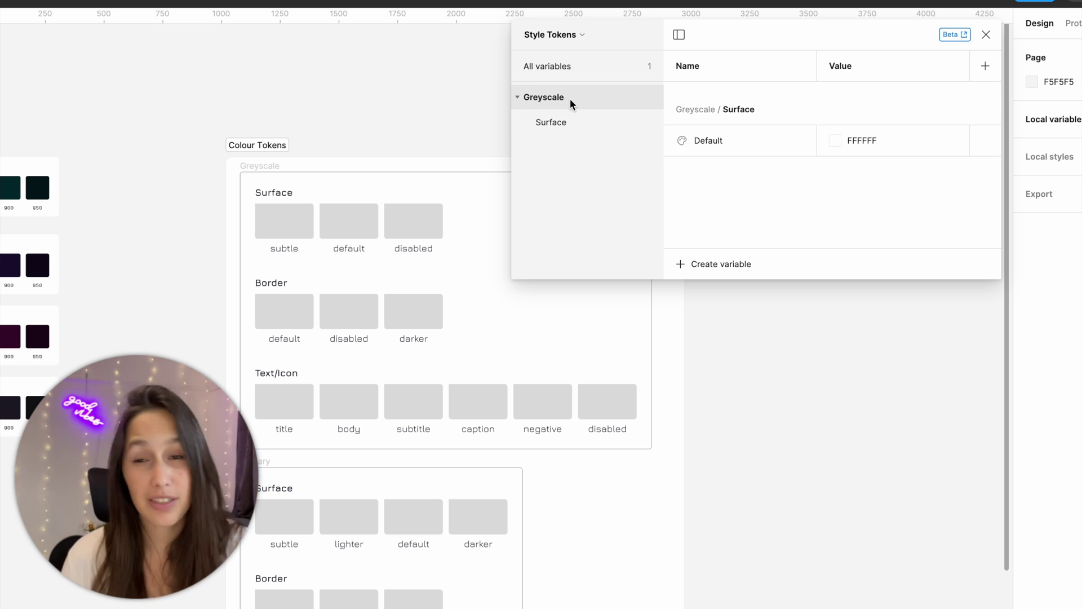
{"action": "left_click", "coordinate": [570, 119]}
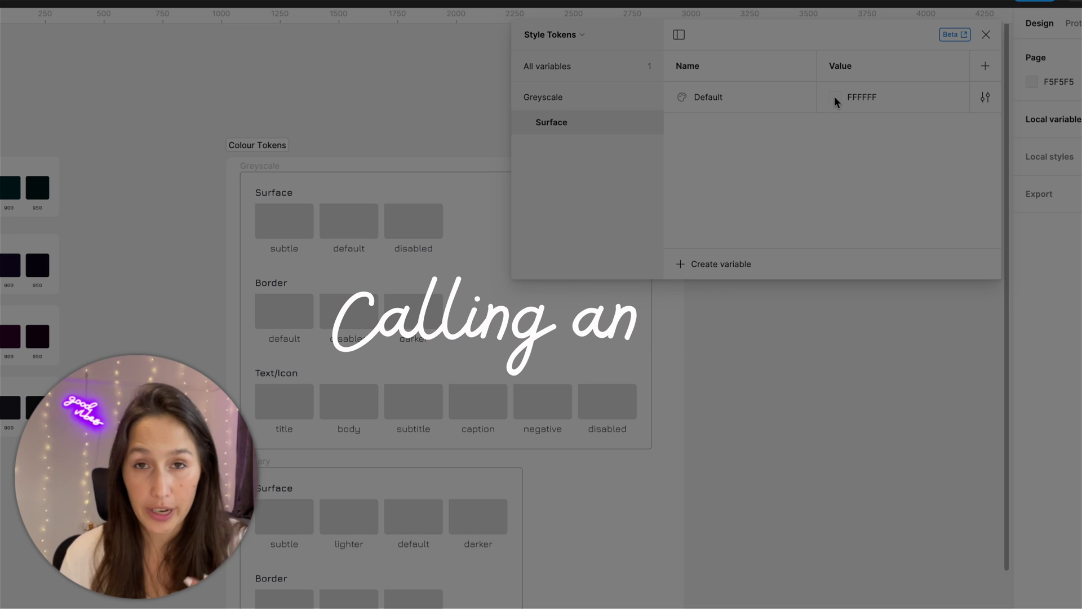
{"action": "left_click", "coordinate": [834, 97]}
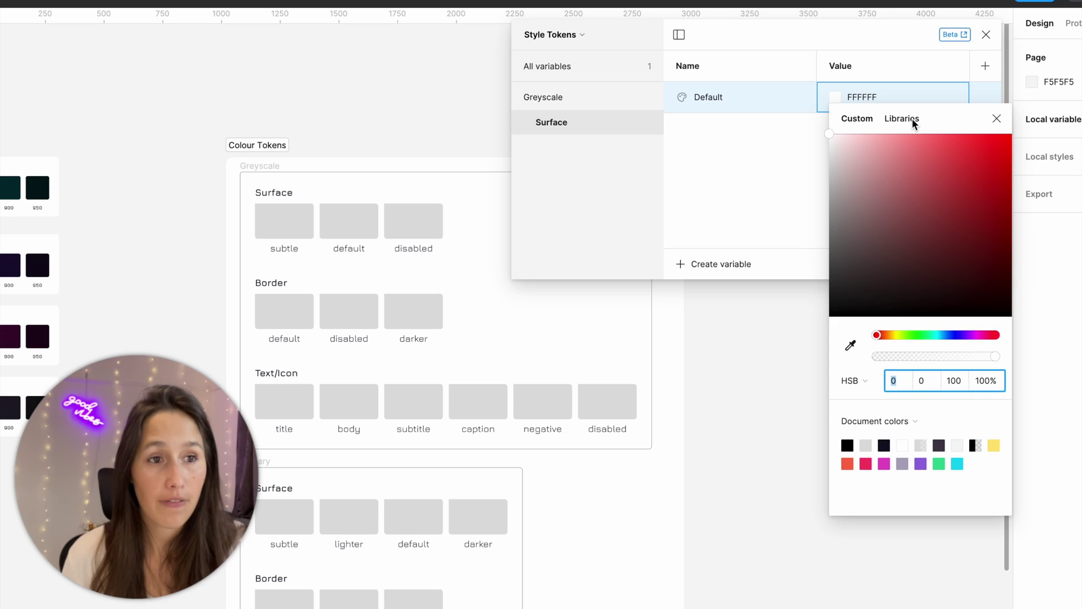
{"action": "left_click", "coordinate": [902, 119]}
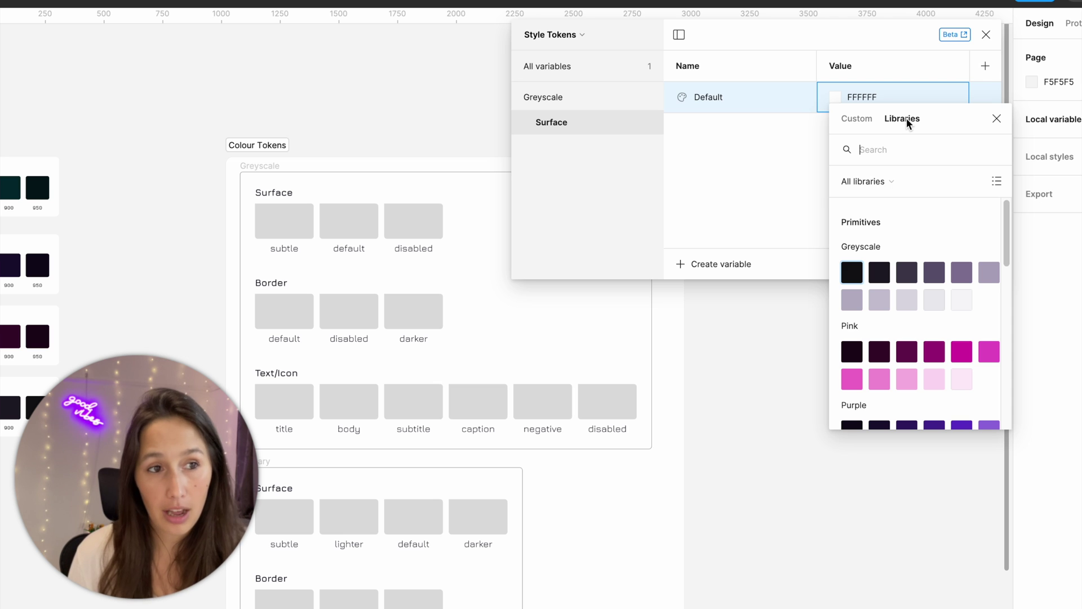
{"action": "scroll", "coordinate": [915, 297], "scroll_direction": "down", "scroll_amount": 10}
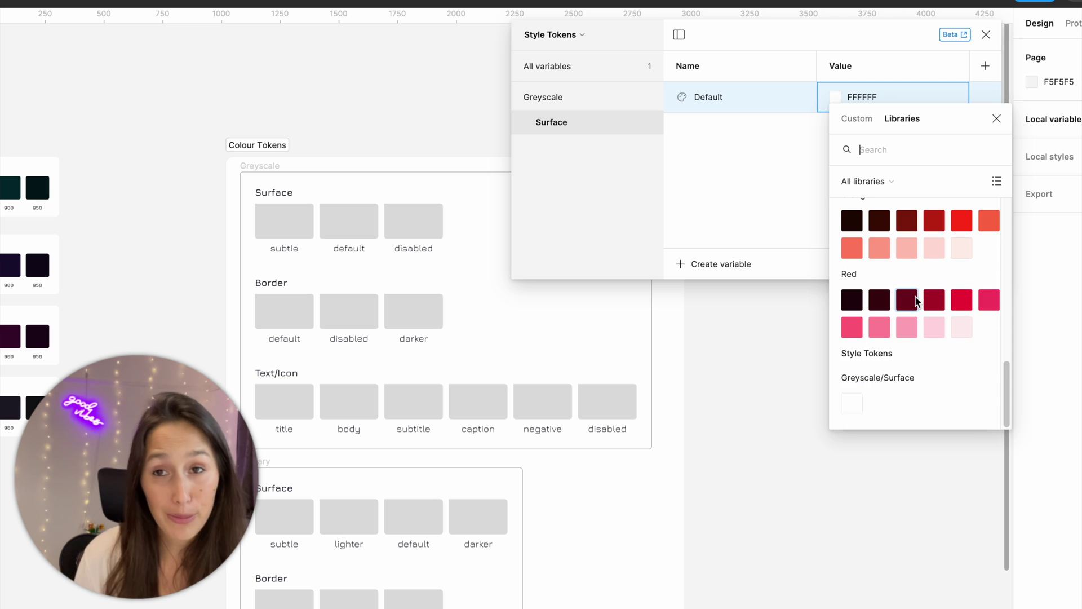
{"action": "scroll", "coordinate": [915, 281], "scroll_direction": "up", "scroll_amount": 7}
{"action": "scroll", "coordinate": [916, 281], "scroll_direction": "up", "scroll_amount": 5}
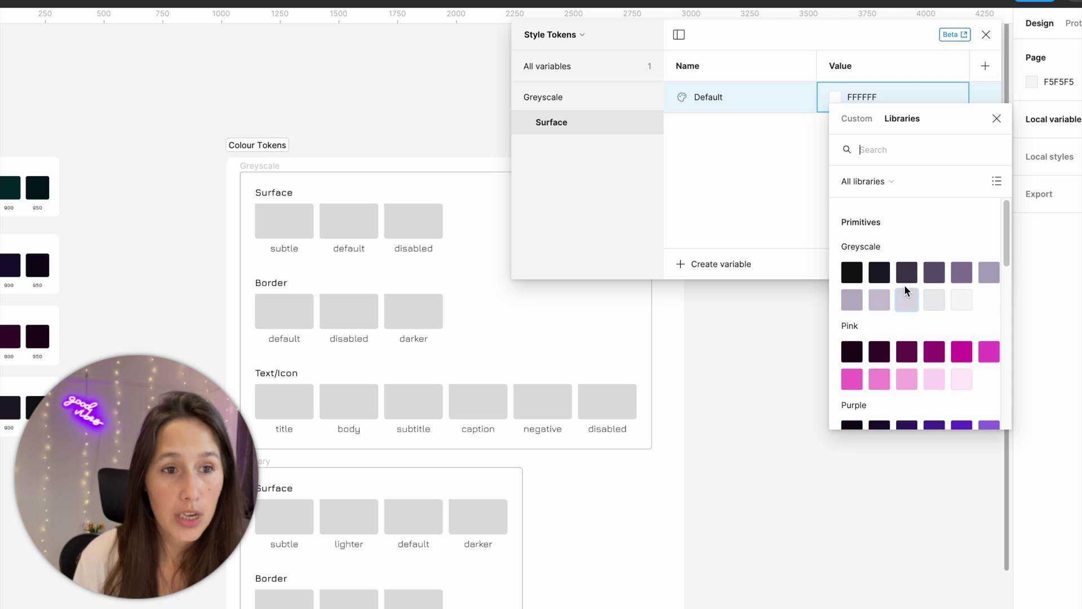
{"action": "left_click", "coordinate": [996, 182]}
{"action": "scroll", "coordinate": [908, 268], "scroll_direction": "down", "scroll_amount": 3}
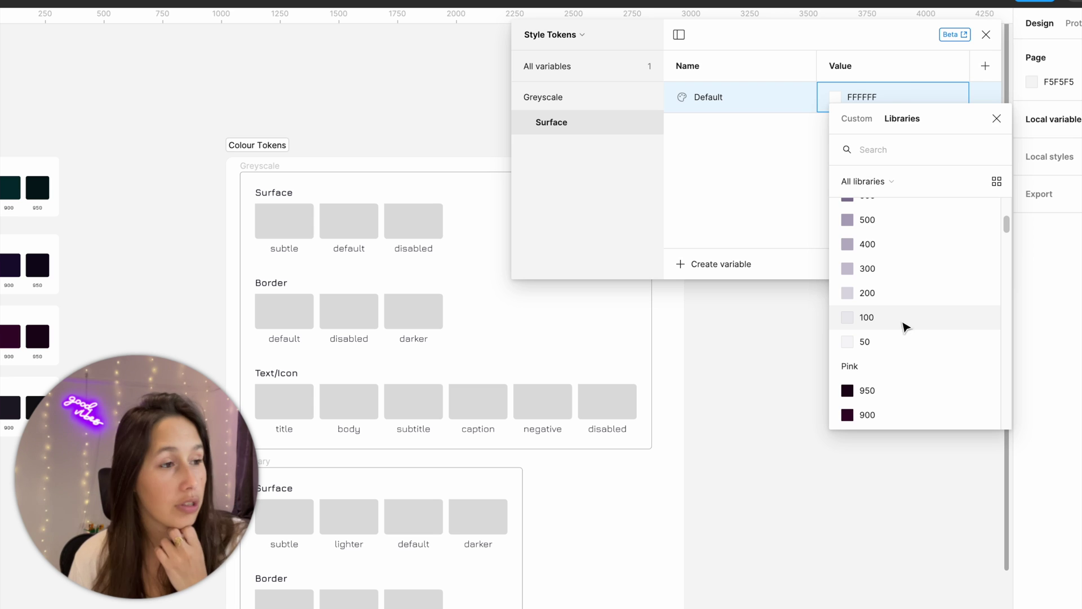
{"action": "left_click", "coordinate": [901, 319]}
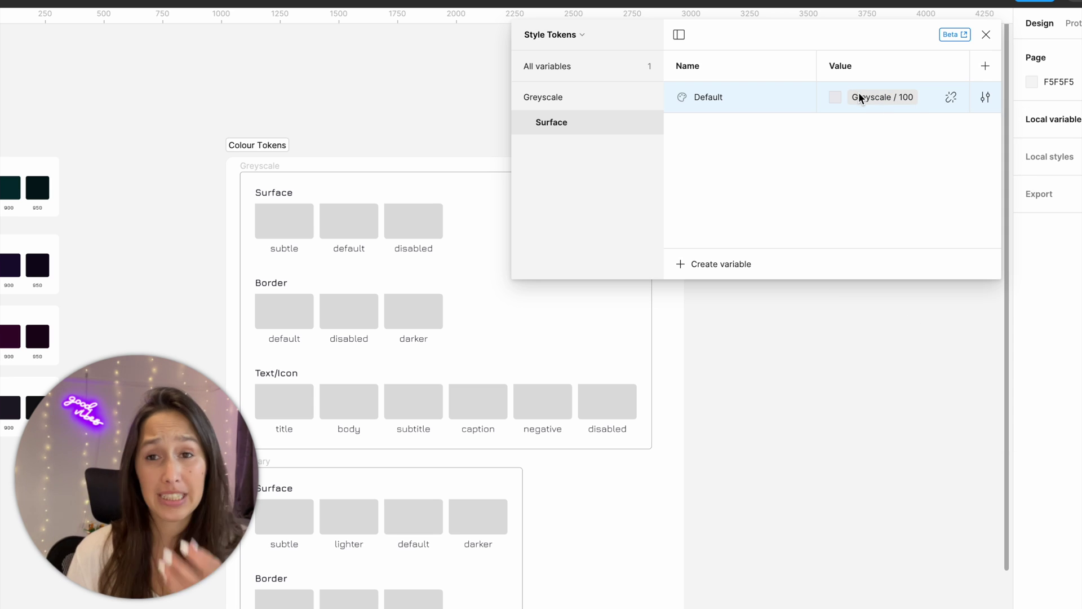
- Add a colour variable named "Subtle" to the Surface group and link it to the Greyscale 50 primitive
{"action": "left_click", "coordinate": [723, 265]}
{"action": "left_click", "coordinate": [717, 296]}
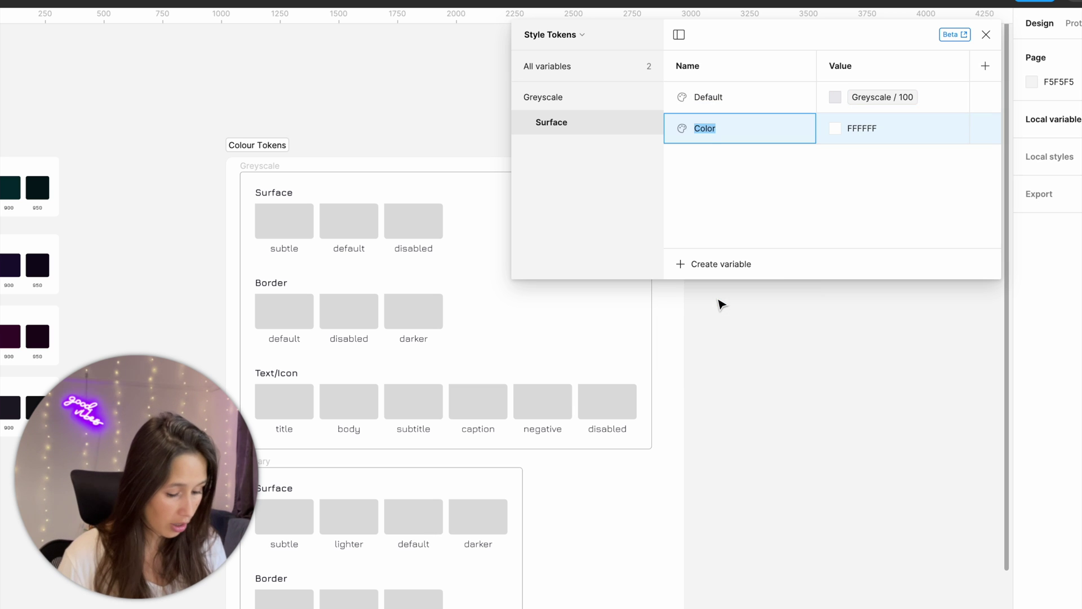
{"action": "type", "text": "Subtle"}
{"action": "key", "text": "Return"}
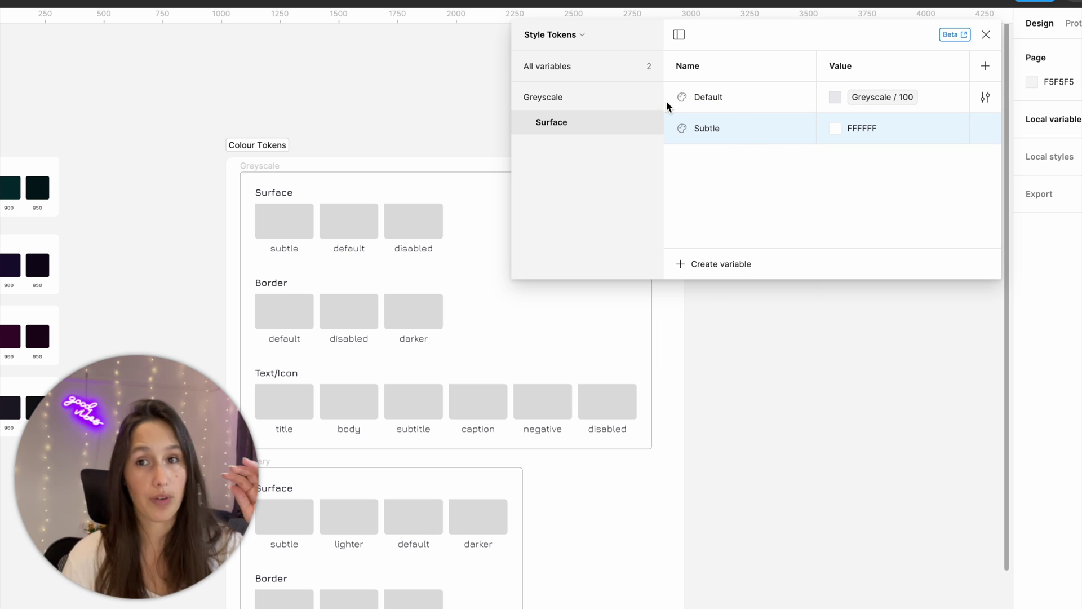
{"action": "left_click", "coordinate": [837, 127]}
{"action": "left_click", "coordinate": [899, 150]}
{"action": "scroll", "coordinate": [888, 376], "scroll_direction": "down", "scroll_amount": 4}
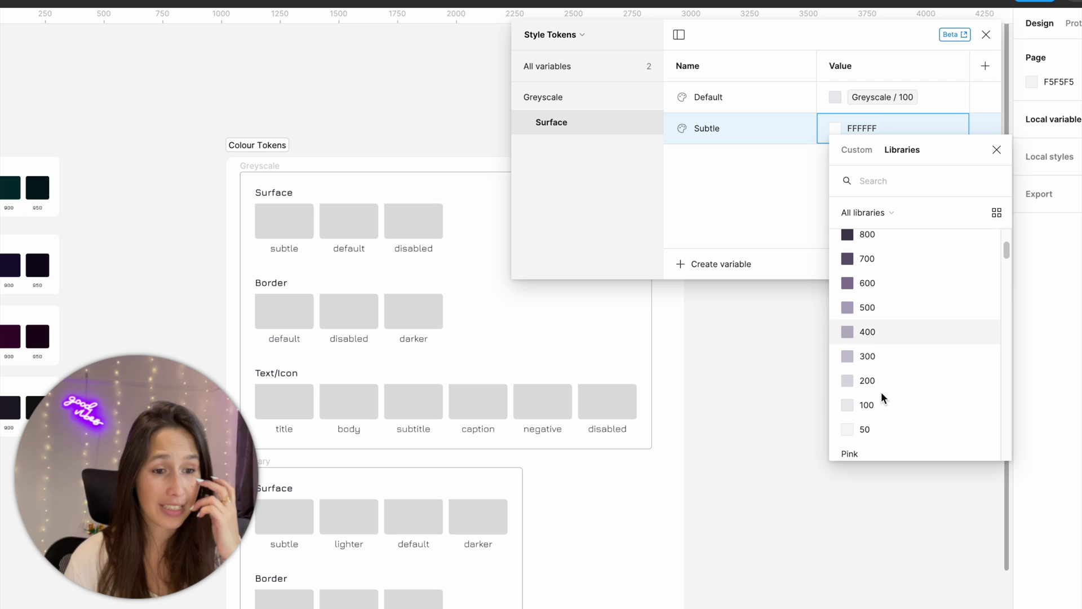
{"action": "left_click", "coordinate": [871, 422]}
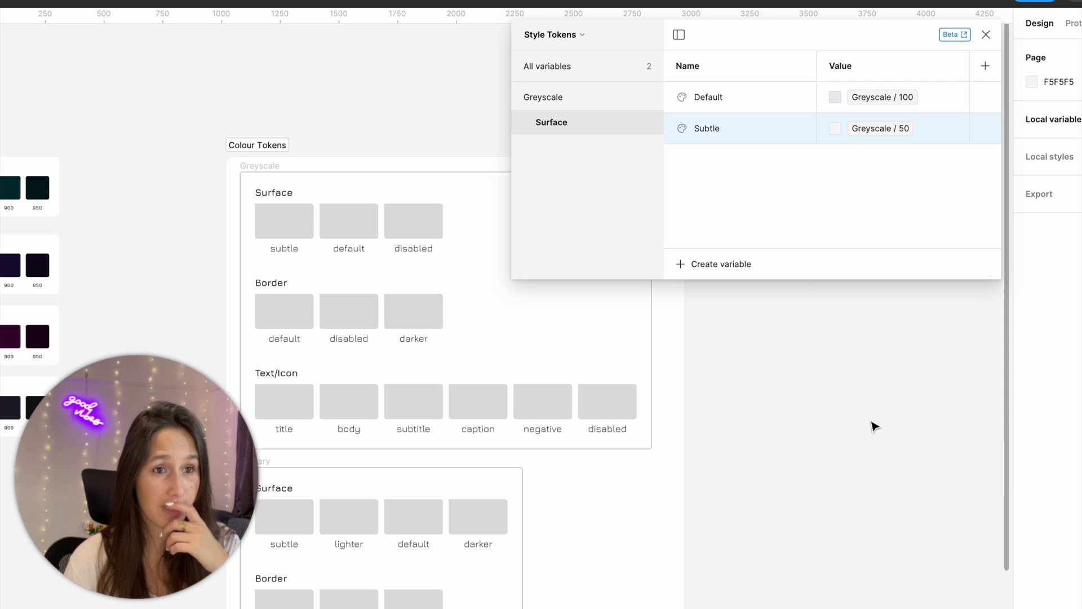
- Add a colour variable named "Disabled" to the Surface group and link it to the Greyscale 200 primitive
{"action": "left_click", "coordinate": [726, 263]}
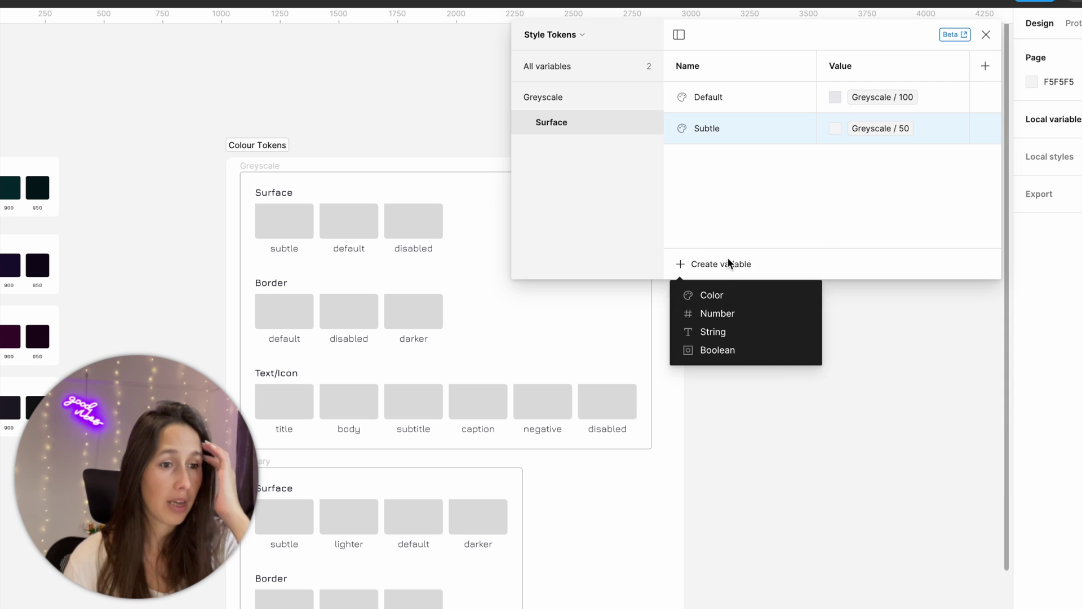
{"action": "left_click", "coordinate": [728, 302]}
{"action": "type", "text": "Disabled"}
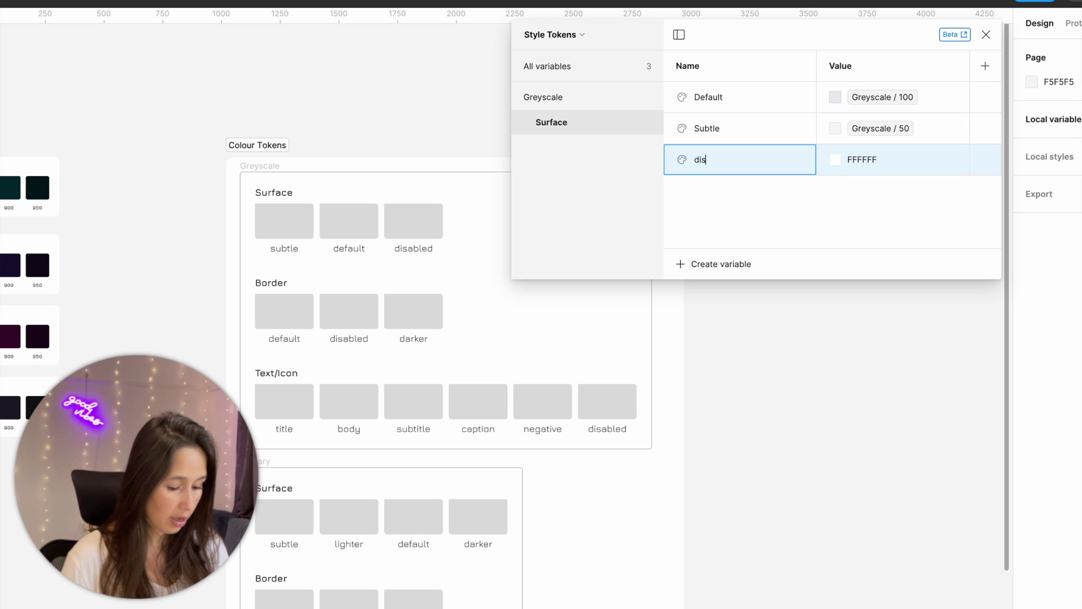
{"action": "key", "text": "Return"}
{"action": "left_click", "coordinate": [833, 160]}
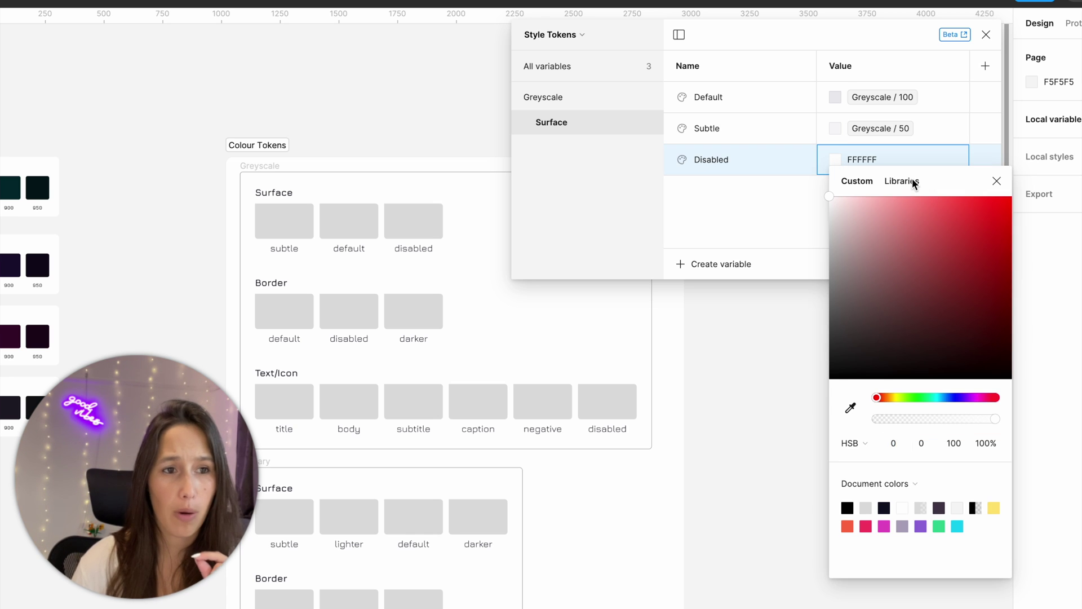
{"action": "left_click", "coordinate": [905, 181]}
{"action": "scroll", "coordinate": [896, 394], "scroll_direction": "down", "scroll_amount": 1}
{"action": "scroll", "coordinate": [894, 436], "scroll_direction": "down", "scroll_amount": 1}
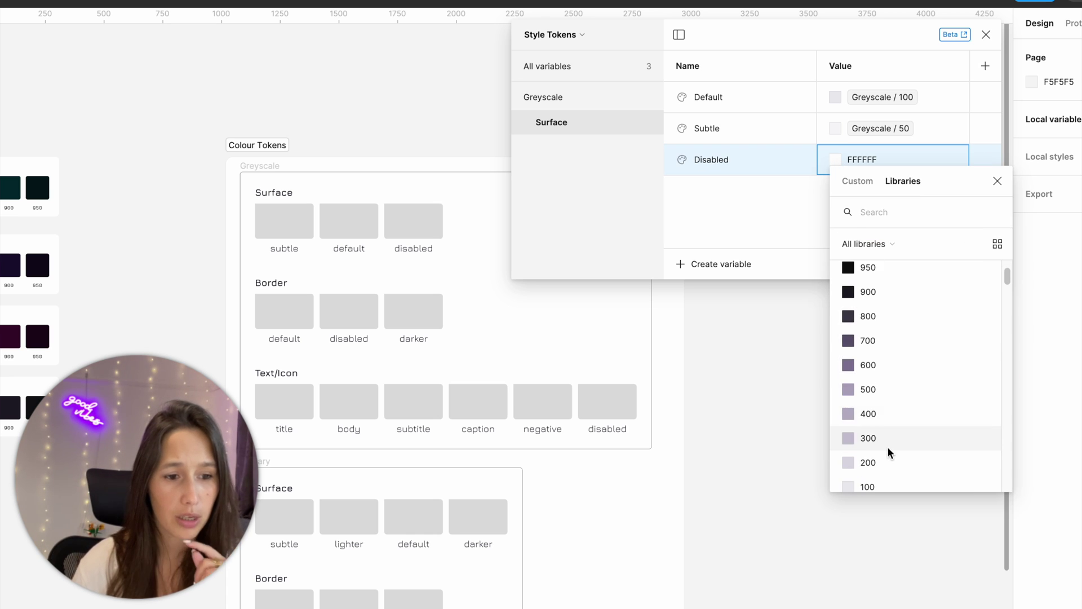
{"action": "left_click", "coordinate": [887, 461]}
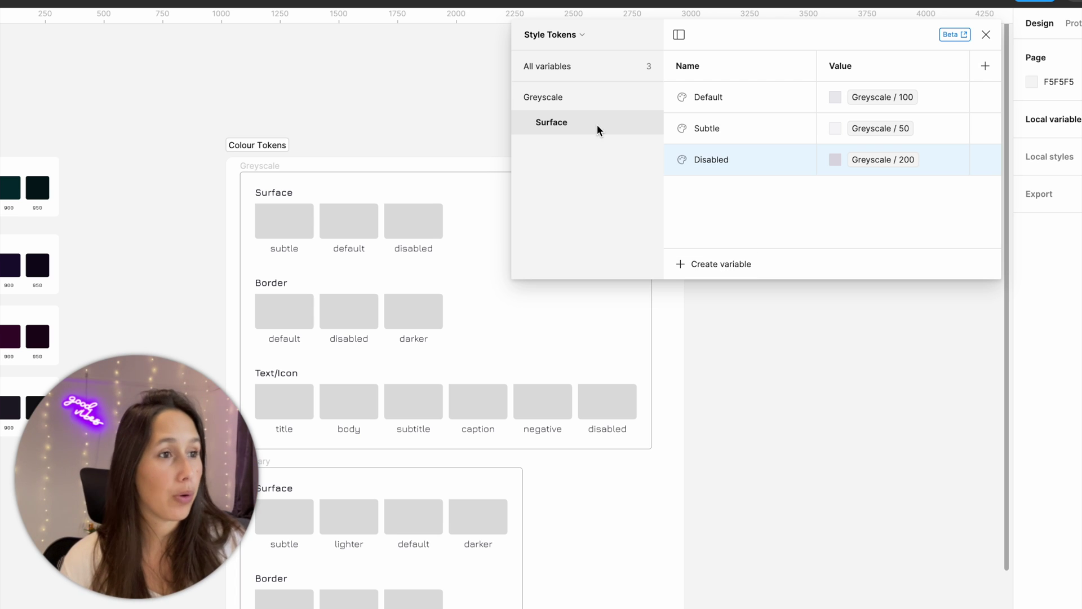
- Add a colour variable named "Border / Default" to the Greyscale group and open its Border subgroup
{"action": "left_click", "coordinate": [590, 98]}
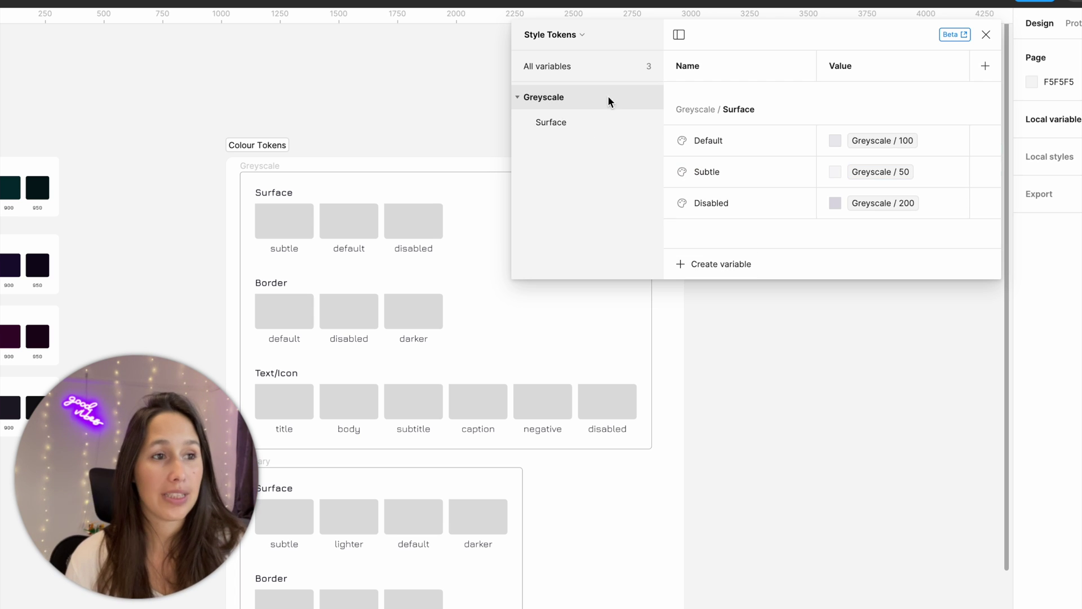
{"action": "left_click", "coordinate": [719, 265]}
{"action": "left_click", "coordinate": [731, 298]}
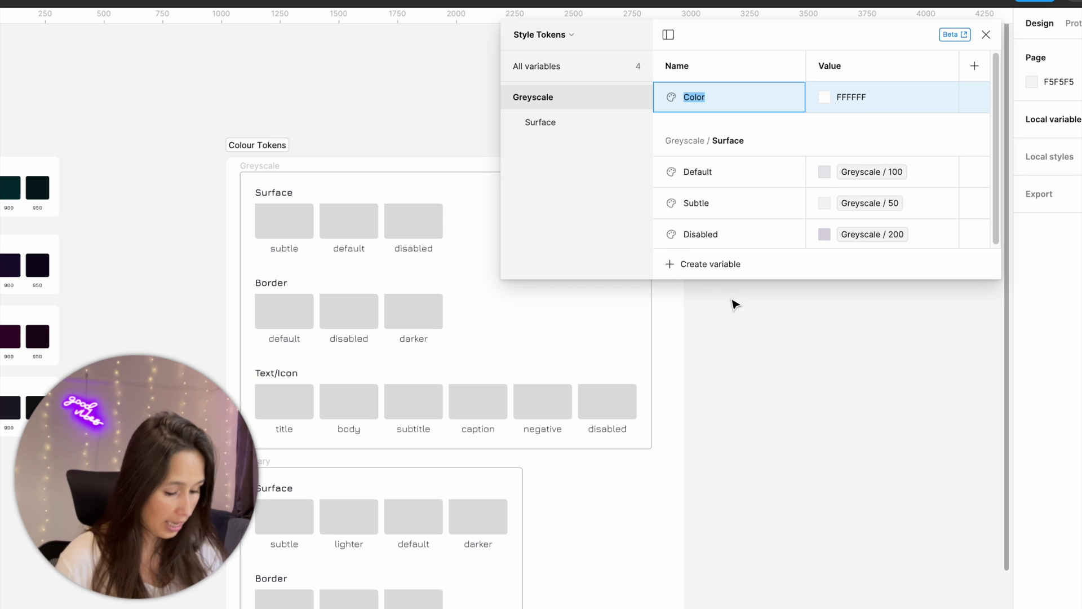
{"action": "type", "text": "Border / Default"}
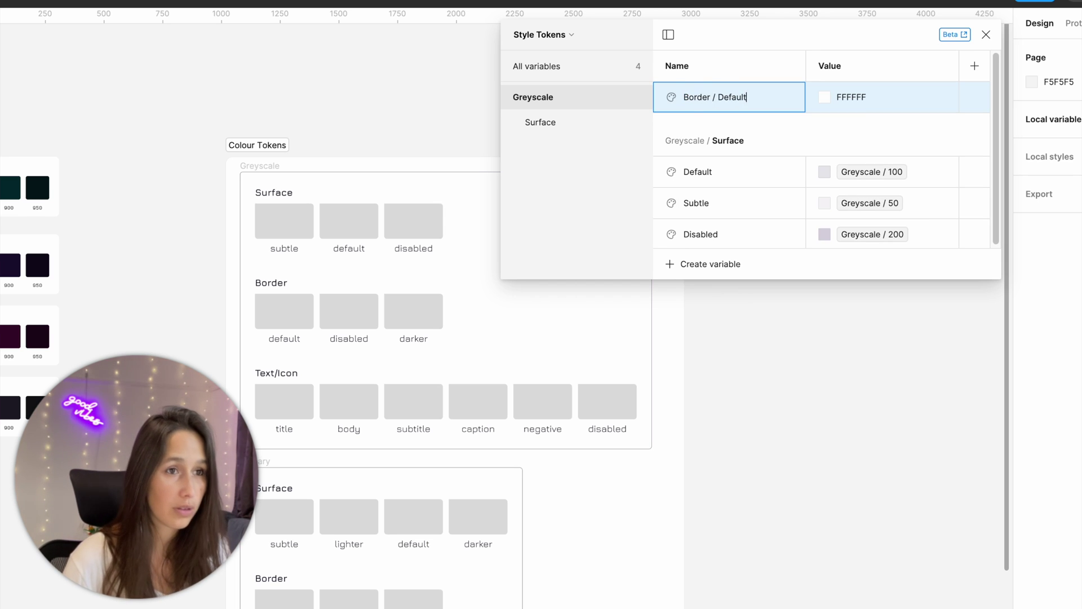
{"action": "key", "text": "Return"}
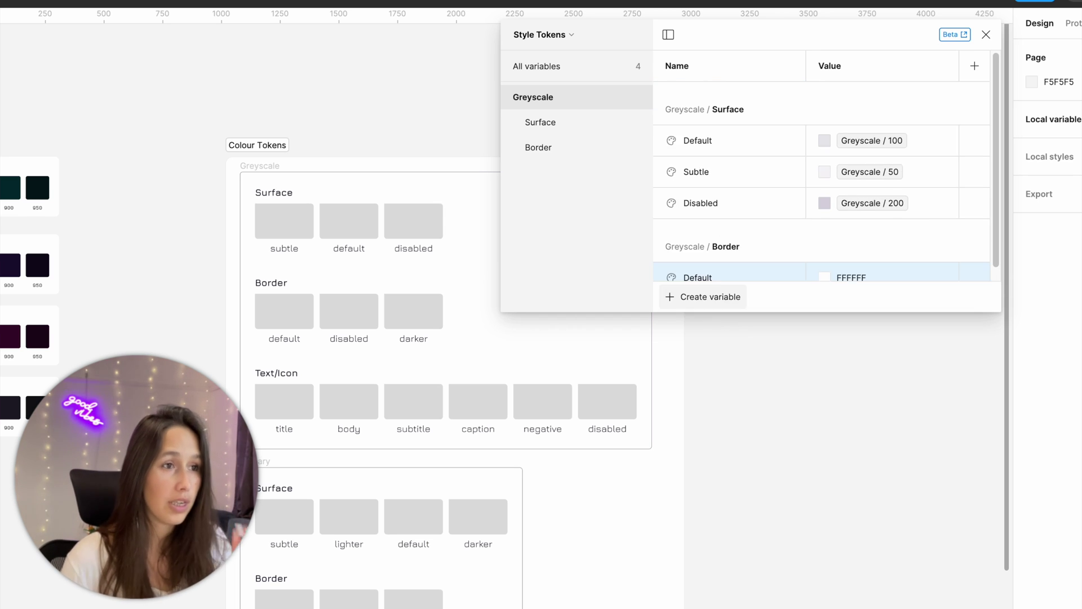
{"action": "left_click", "coordinate": [586, 130]}
{"action": "left_click", "coordinate": [587, 145]}
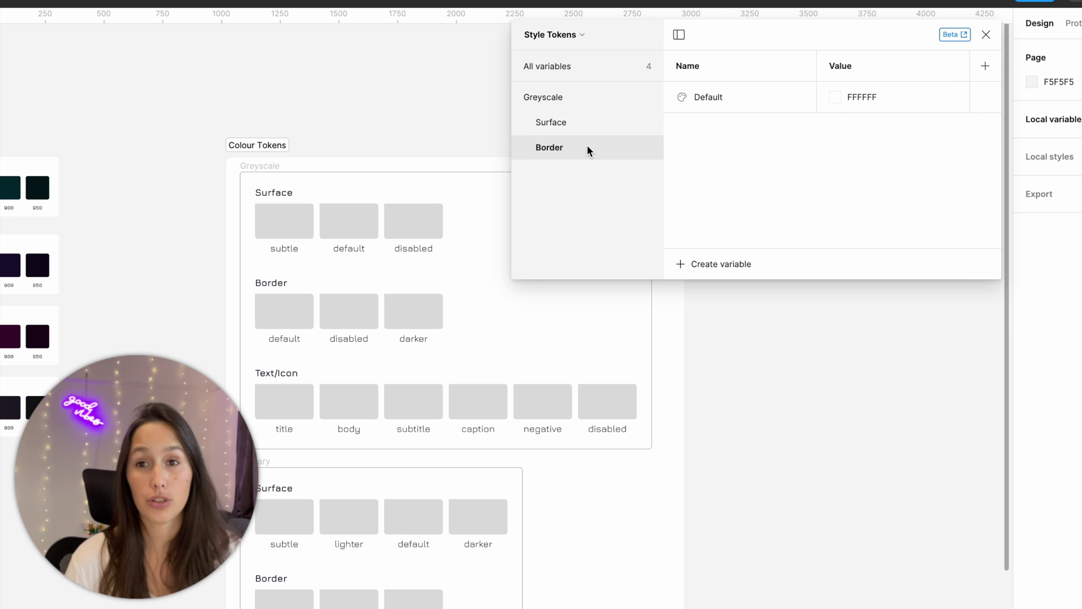
{"action": "mouse_move", "coordinate": [759, 101]}
{"action": "left_mouse_down"}
{"action": "mouse_move", "coordinate": [560, 125]}
{"action": "mouse_move", "coordinate": [787, 101]}
{"action": "mouse_move", "coordinate": [645, 108]}
{"action": "mouse_move", "coordinate": [562, 138]}
{"action": "mouse_move", "coordinate": [769, 106]}
{"action": "left_mouse_up"}
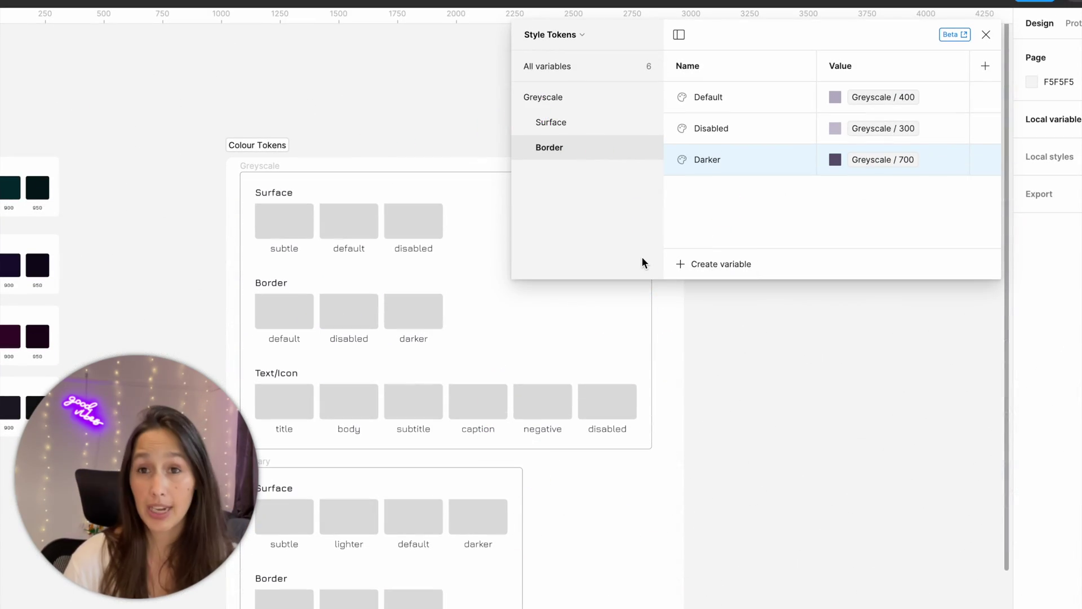
- Add a colour variable named "Text / Title" to the Greyscale group and link it to the Greyscale 900 primitive
{"action": "left_click", "coordinate": [558, 98]}
{"action": "left_click", "coordinate": [742, 369]}
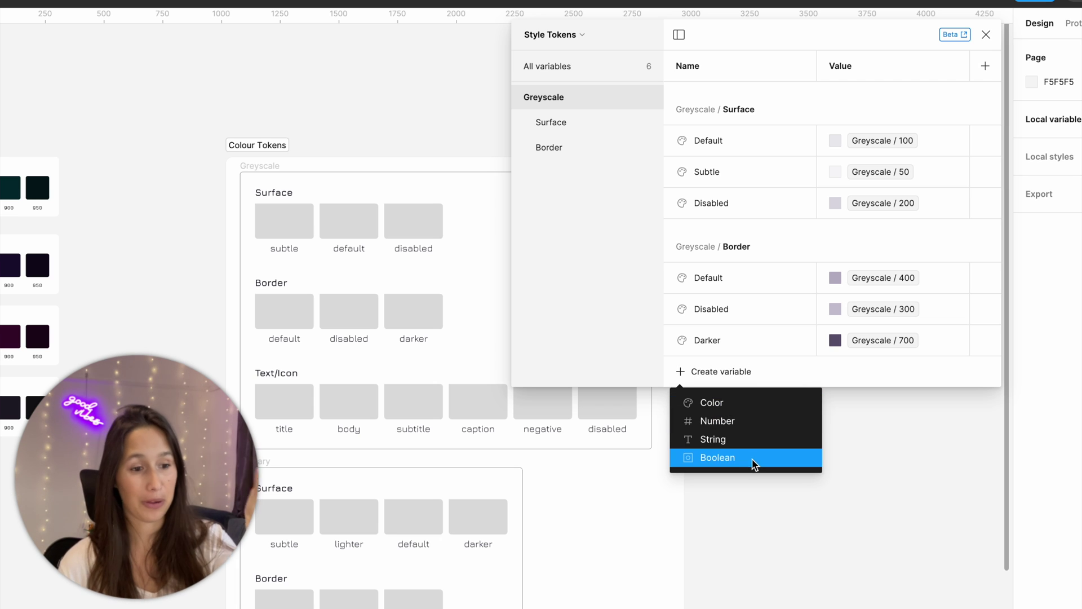
{"action": "left_click", "coordinate": [742, 399]}
{"action": "type", "text": "Ta"}
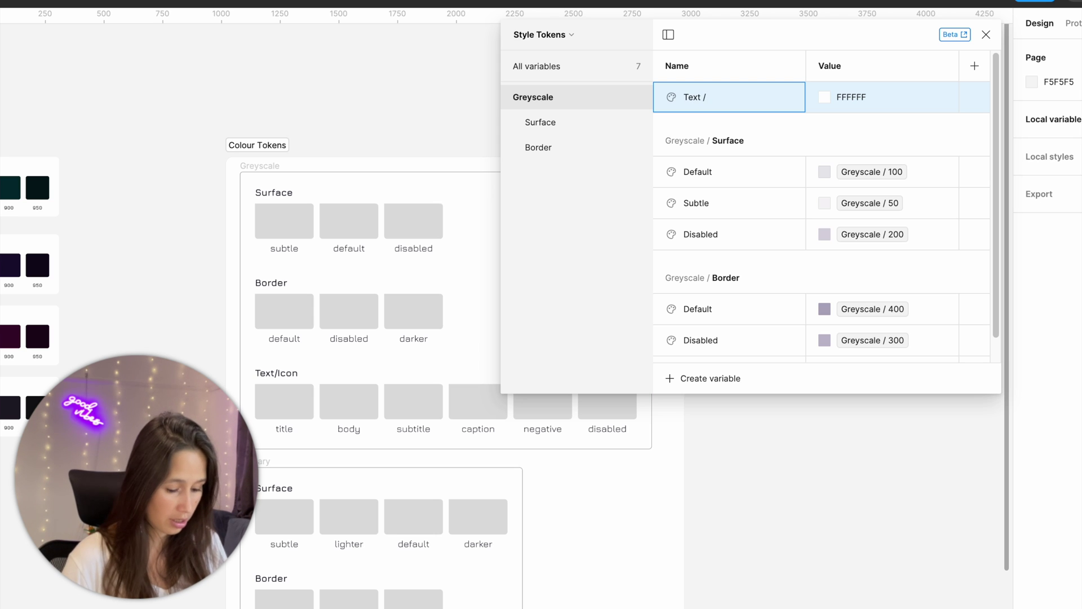
{"action": "type", "text": "xt / Title"}
{"action": "key", "text": "Return"}
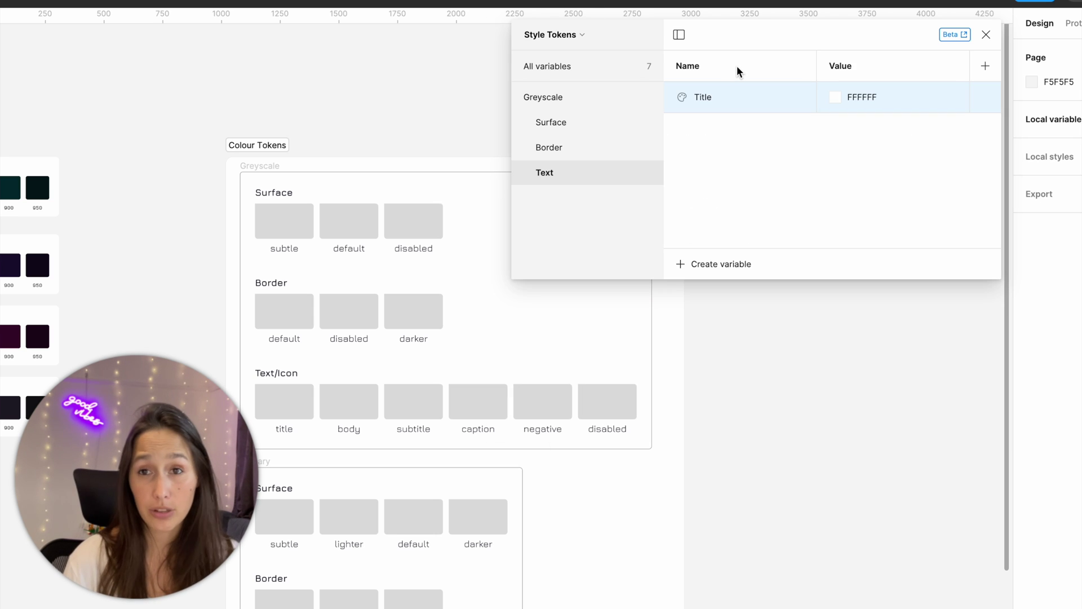
{"action": "left_click", "coordinate": [834, 97]}
{"action": "left_click", "coordinate": [900, 117]}
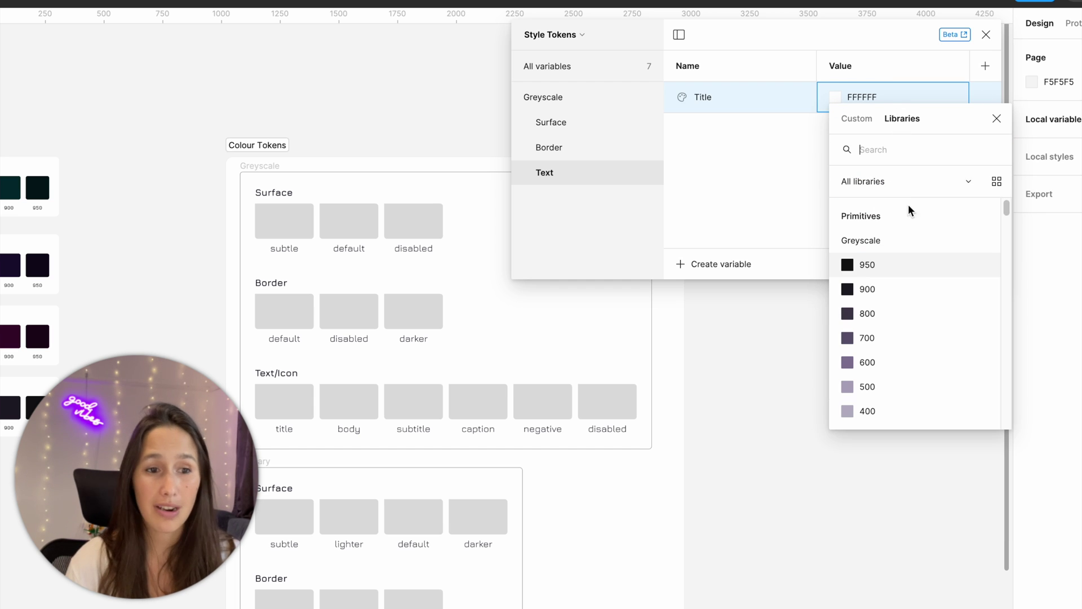
{"action": "left_click", "coordinate": [884, 278]}
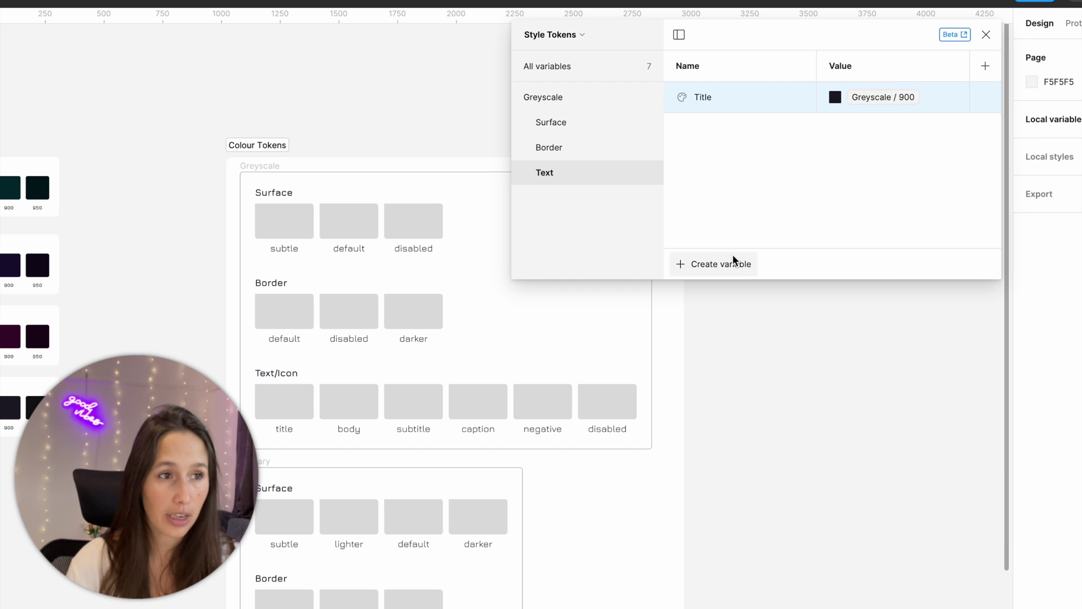
- Add a colour variable named "Body" to the Greyscale Text group and link it to the Greyscale 800 primitive
{"action": "left_click", "coordinate": [732, 262]}
{"action": "left_click", "coordinate": [734, 295]}
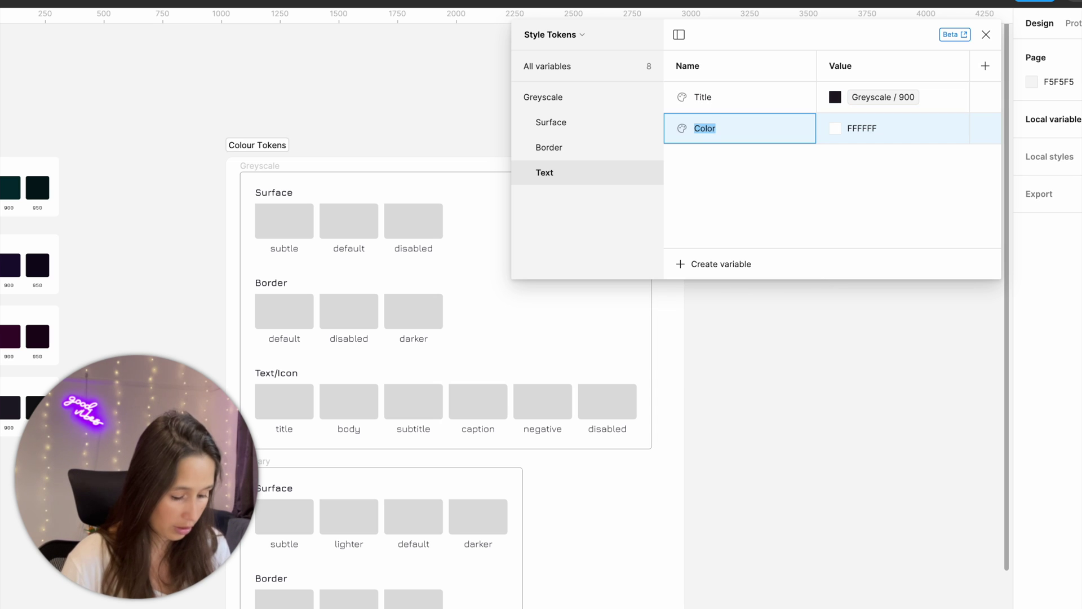
{"action": "type", "text": "Body"}
{"action": "key", "text": "Return"}
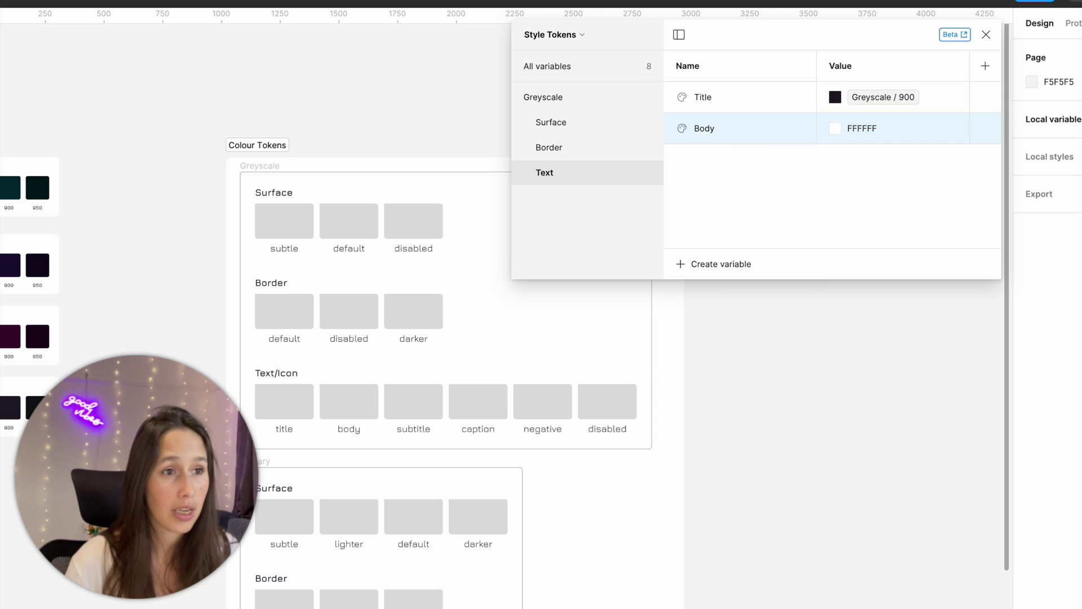
{"action": "left_click", "coordinate": [833, 128]}
{"action": "left_click", "coordinate": [899, 150]}
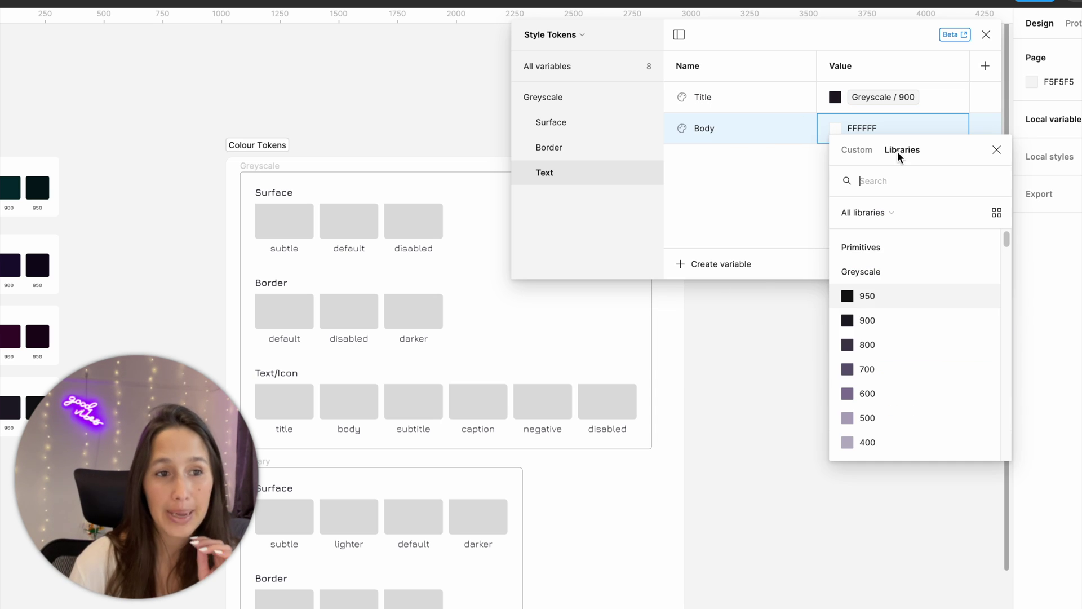
{"action": "left_click", "coordinate": [881, 344]}
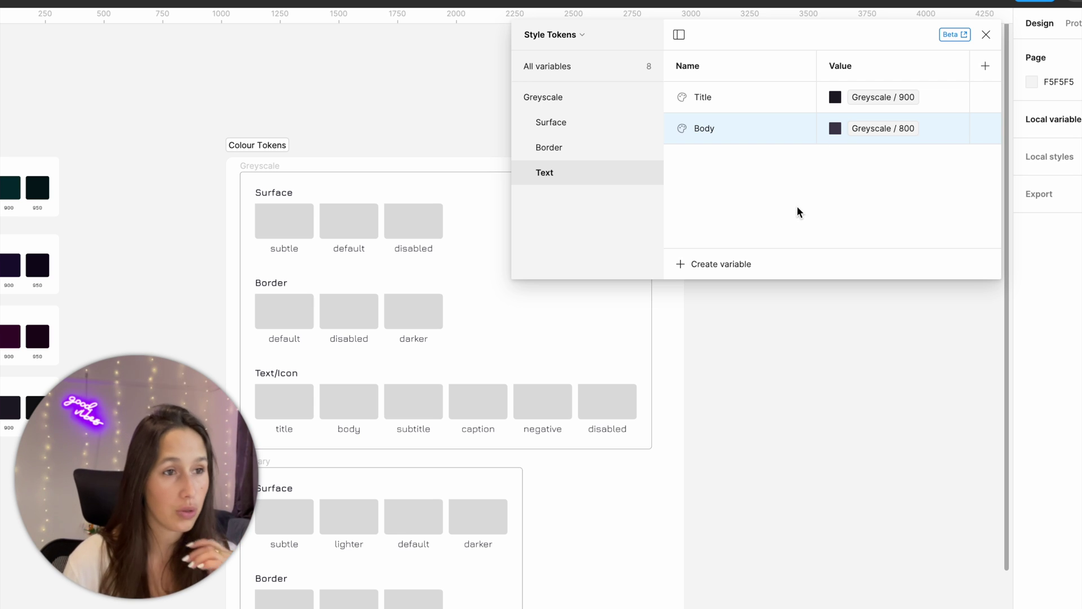
- Add a colour variable named "Subtitle" to the Greyscale Text group and link it to the Greyscale 600 primitive
{"action": "left_click", "coordinate": [718, 258]}
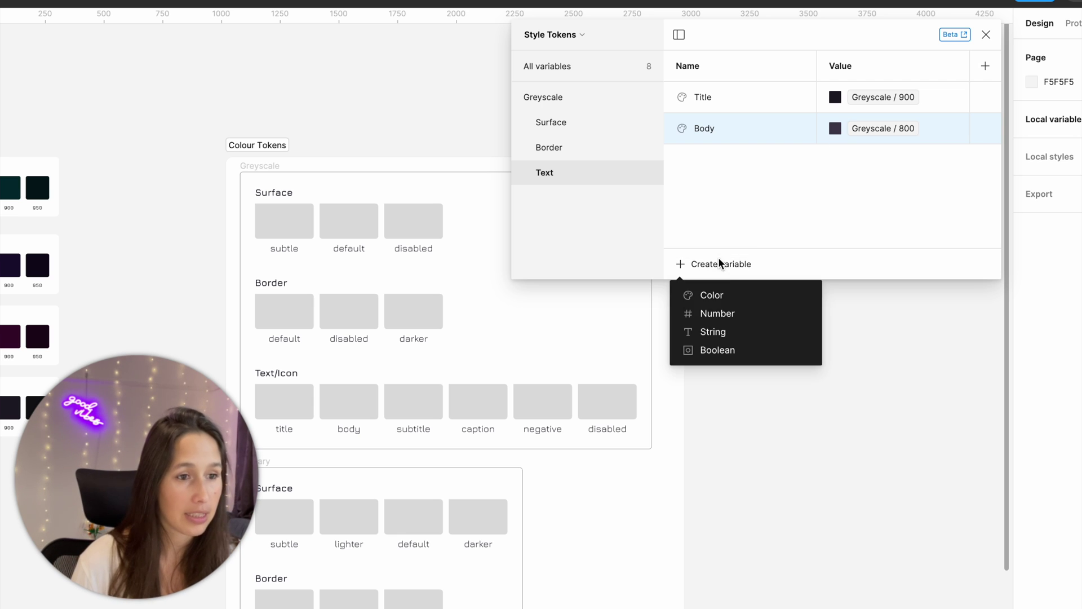
{"action": "left_click", "coordinate": [731, 295]}
{"action": "type", "text": "Subtitle"}
{"action": "key", "text": "Return"}
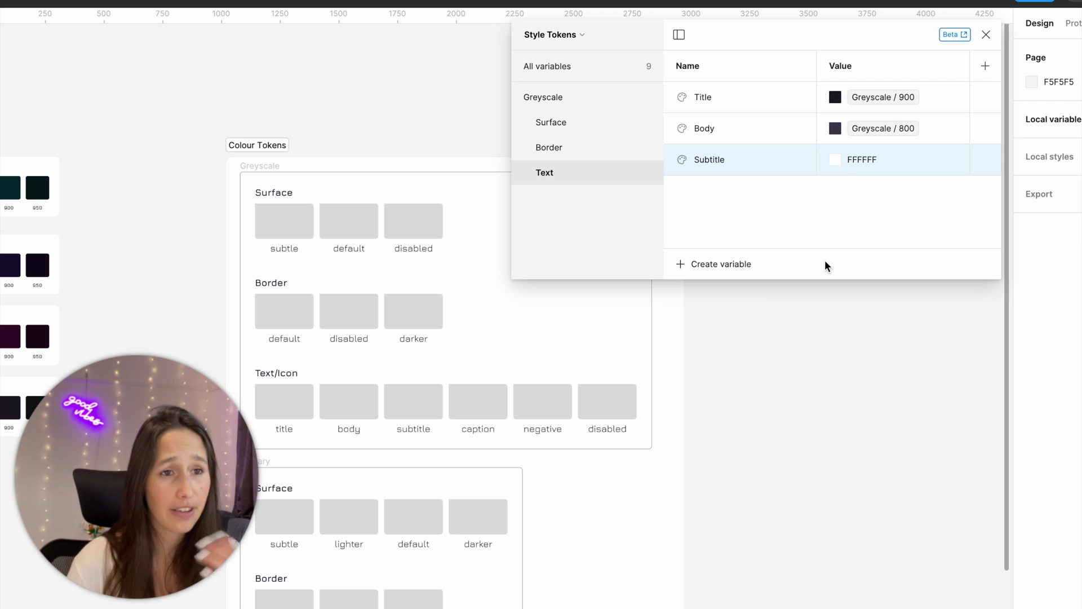
{"action": "left_click", "coordinate": [836, 167]}
{"action": "left_click", "coordinate": [901, 180]}
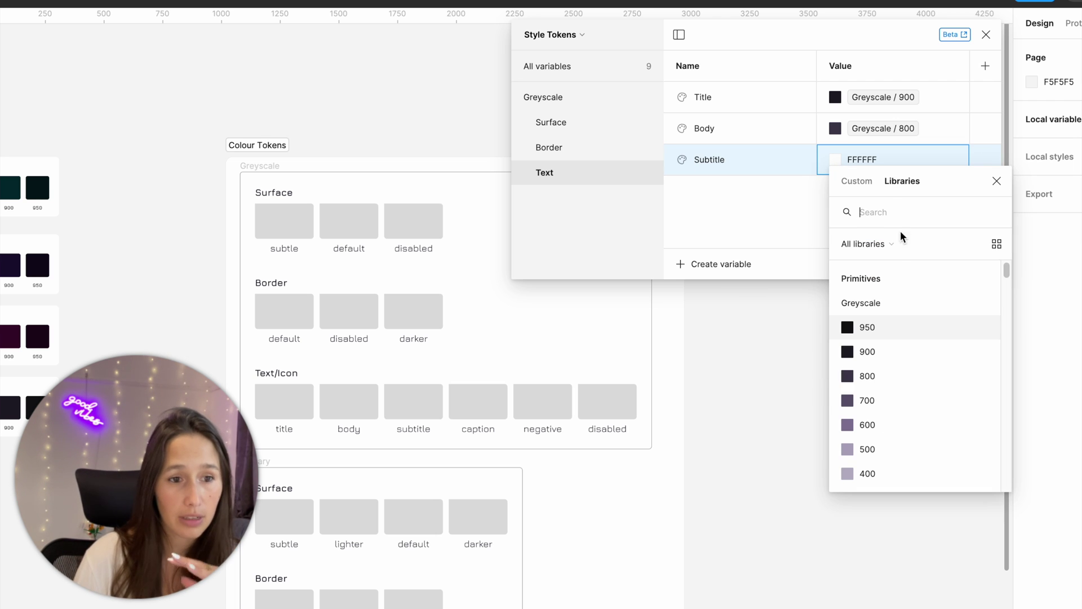
{"action": "left_click", "coordinate": [879, 423]}
- Add a colour variable named "Caption" to the Greyscale Text group and link it to the Greyscale 500 primitive
{"action": "left_click", "coordinate": [717, 254]}
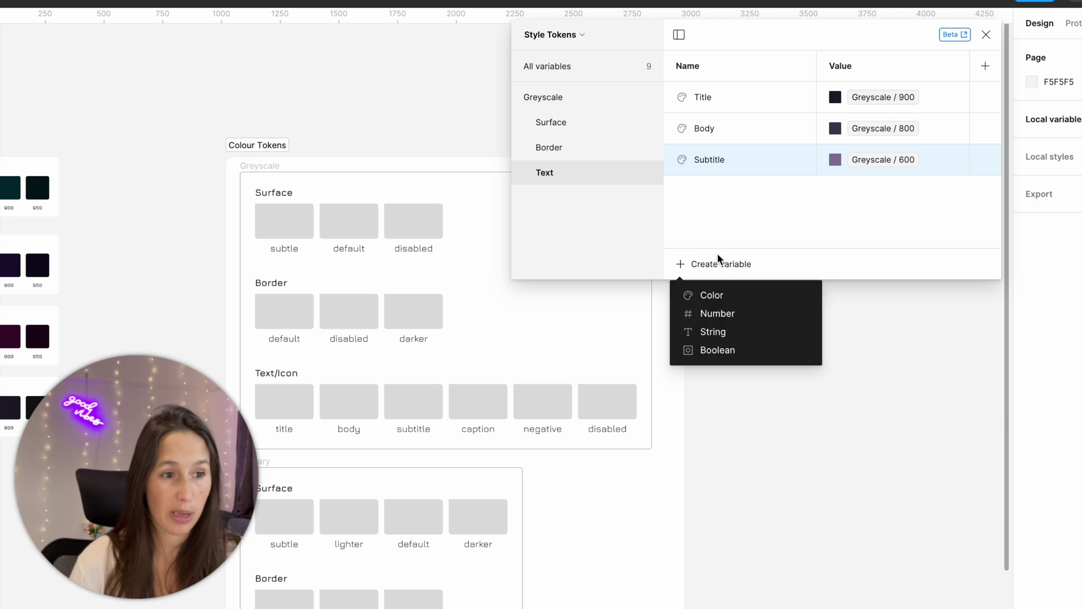
{"action": "left_click", "coordinate": [757, 303]}
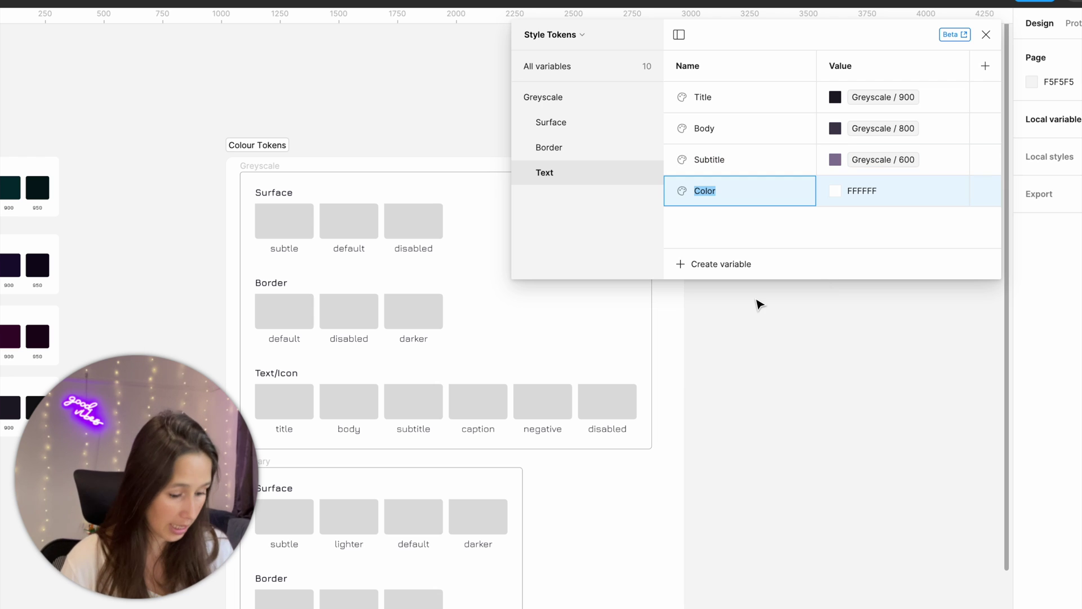
{"action": "type", "text": "Capt"}
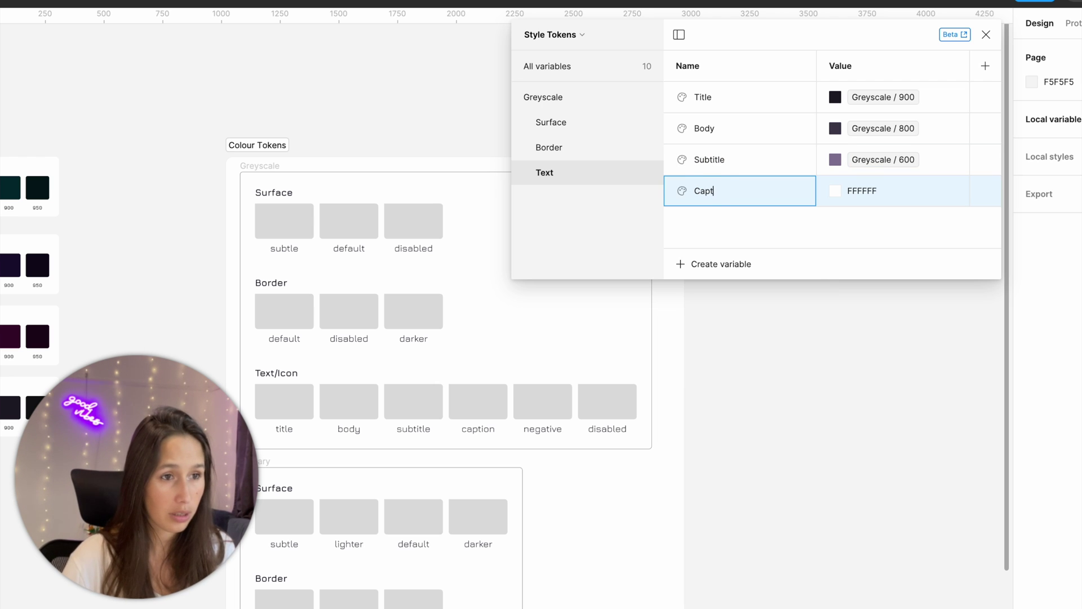
{"action": "type", "text": "ion"}
{"action": "left_click", "coordinate": [896, 191]}
{"action": "scroll", "coordinate": [909, 384], "scroll_direction": "down", "scroll_amount": 5}
{"action": "scroll", "coordinate": [880, 384], "scroll_direction": "up", "scroll_amount": 3}
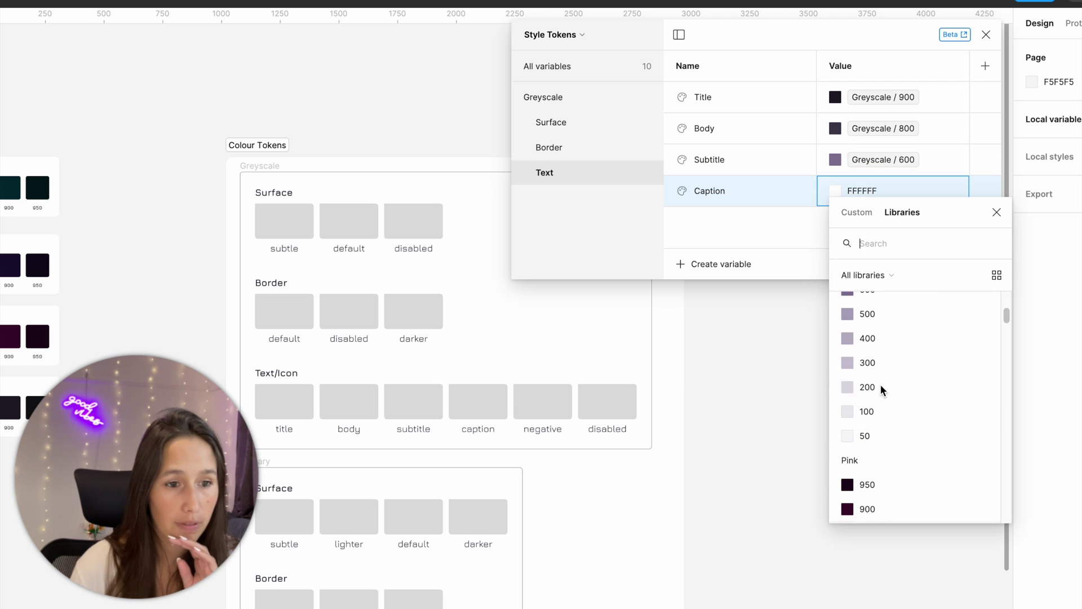
{"action": "left_click", "coordinate": [888, 314]}
- Add a colour variable named "Negative" to the Greyscale Text group and link it to the Greyscale 50 primitive
{"action": "left_click", "coordinate": [717, 263]}
{"action": "left_click", "coordinate": [736, 297]}
{"action": "type", "text": "Negative"}
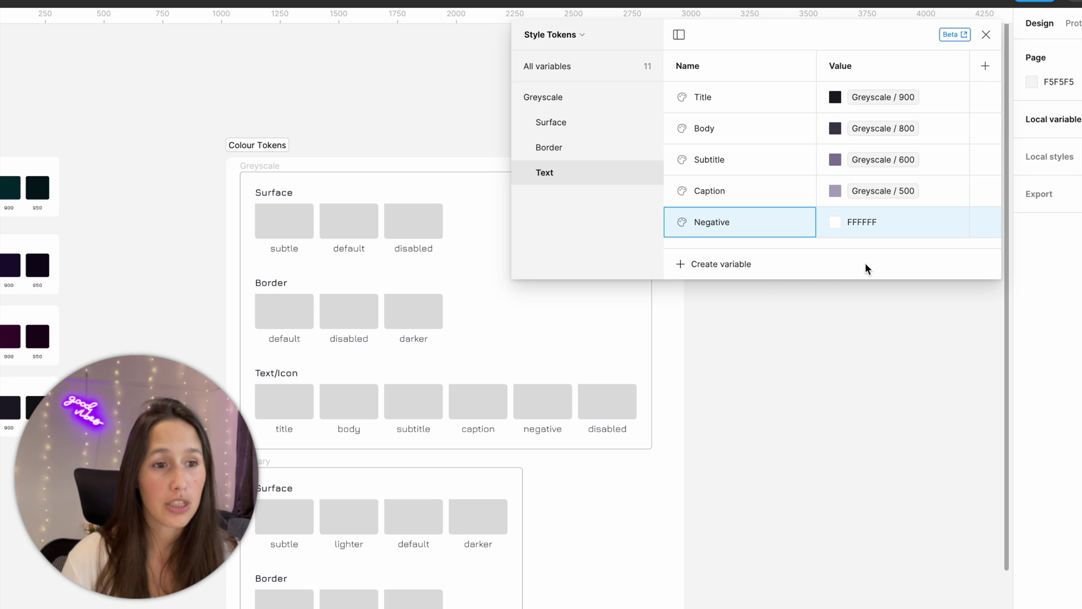
{"action": "left_click", "coordinate": [840, 223]}
{"action": "left_click", "coordinate": [908, 245]}
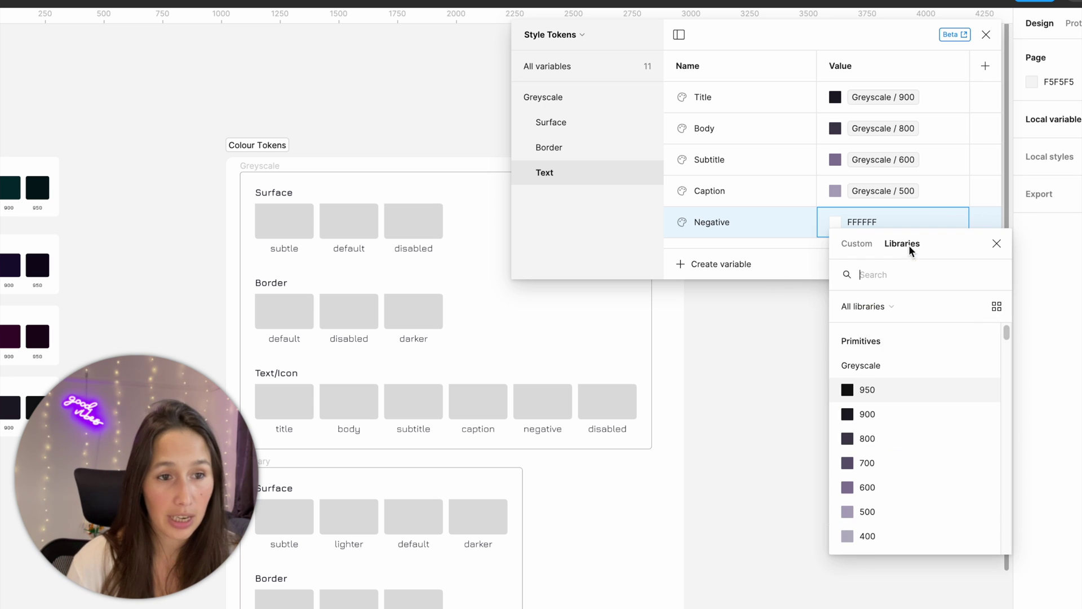
{"action": "scroll", "coordinate": [920, 376], "scroll_direction": "down", "scroll_amount": 5}
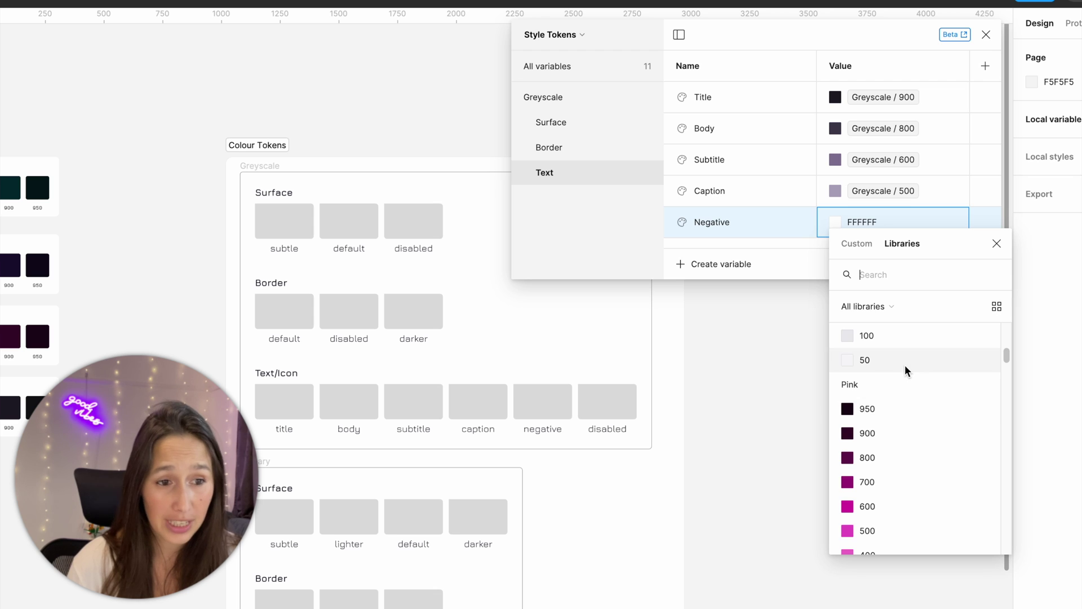
{"action": "left_click", "coordinate": [904, 364]}
- Add a colour variable named "Disabled" to the Greyscale Text group and link it to the Greyscale 400 primitive
{"action": "left_click", "coordinate": [722, 261]}
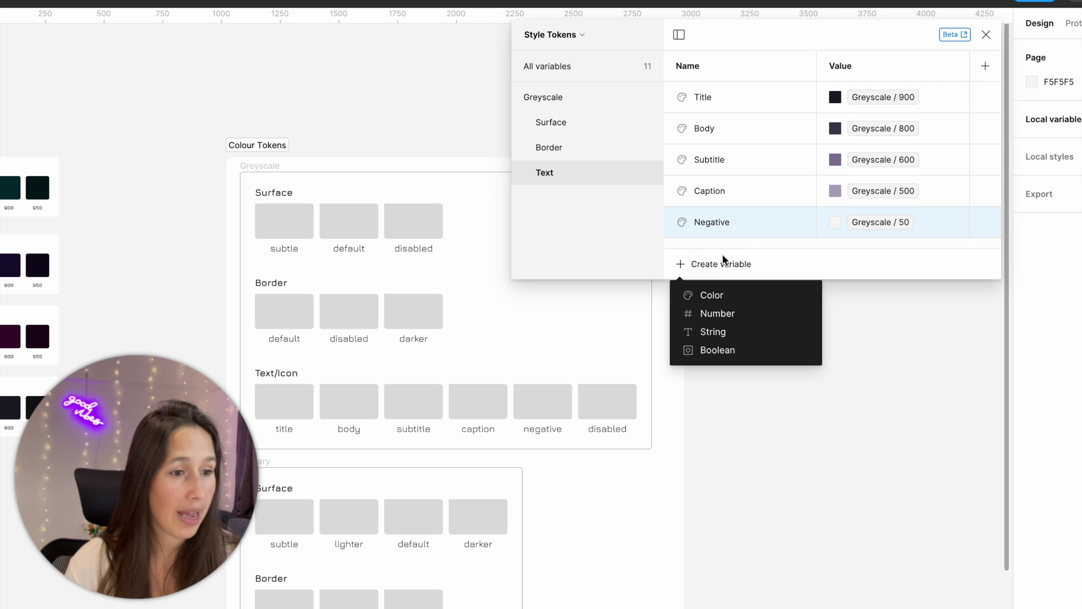
{"action": "left_click", "coordinate": [722, 293]}
{"action": "type", "text": "Disabled"}
{"action": "key", "text": "Return"}
{"action": "left_click", "coordinate": [837, 257]}
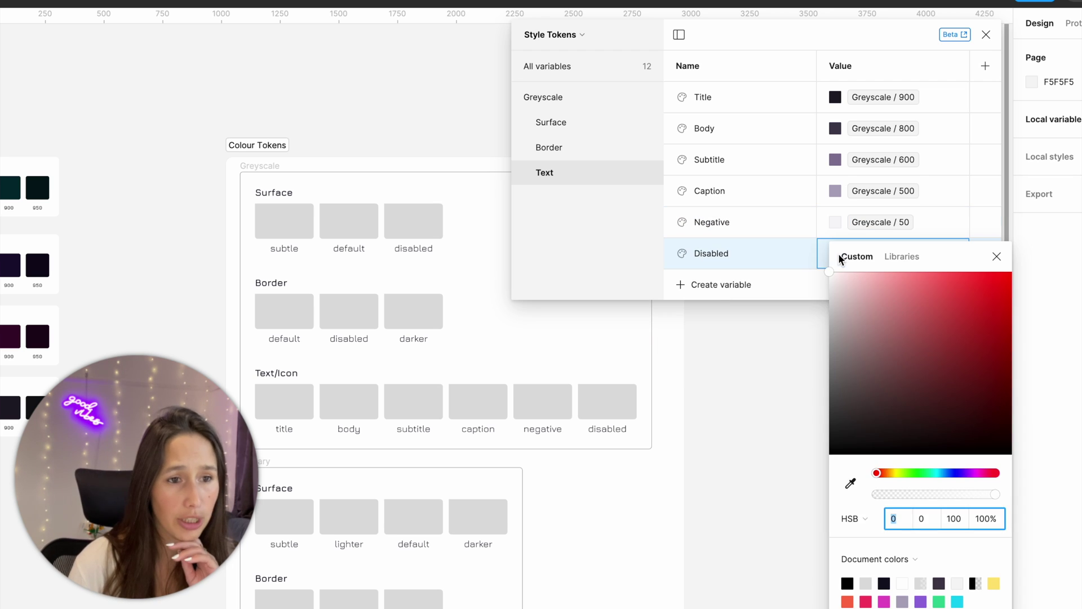
{"action": "left_click", "coordinate": [900, 256]}
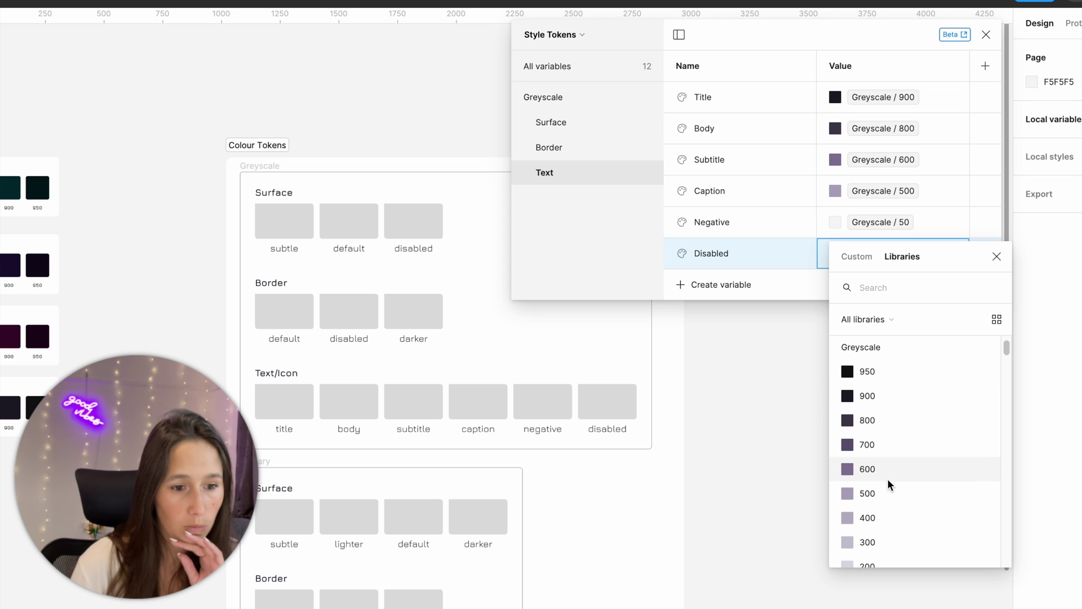
{"action": "left_click", "coordinate": [888, 490]}
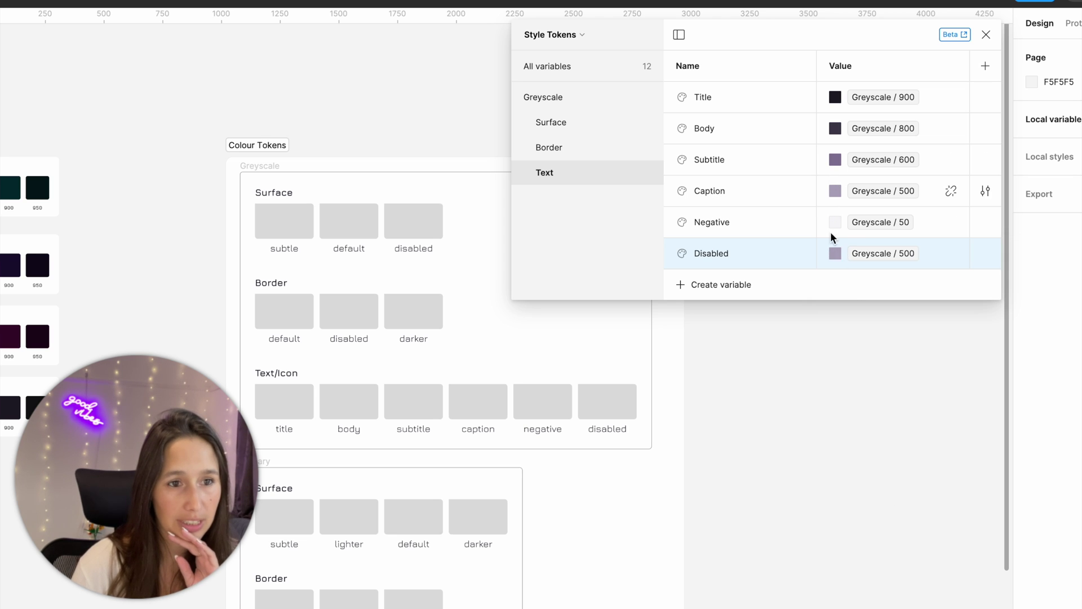
{"action": "left_click", "coordinate": [834, 253]}
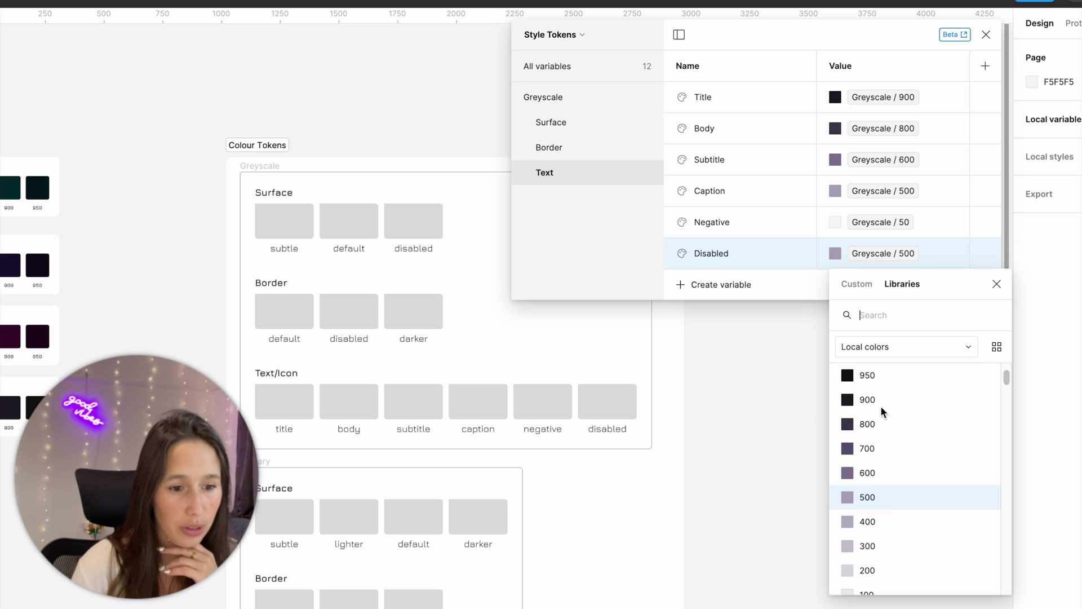
{"action": "left_click", "coordinate": [894, 517]}
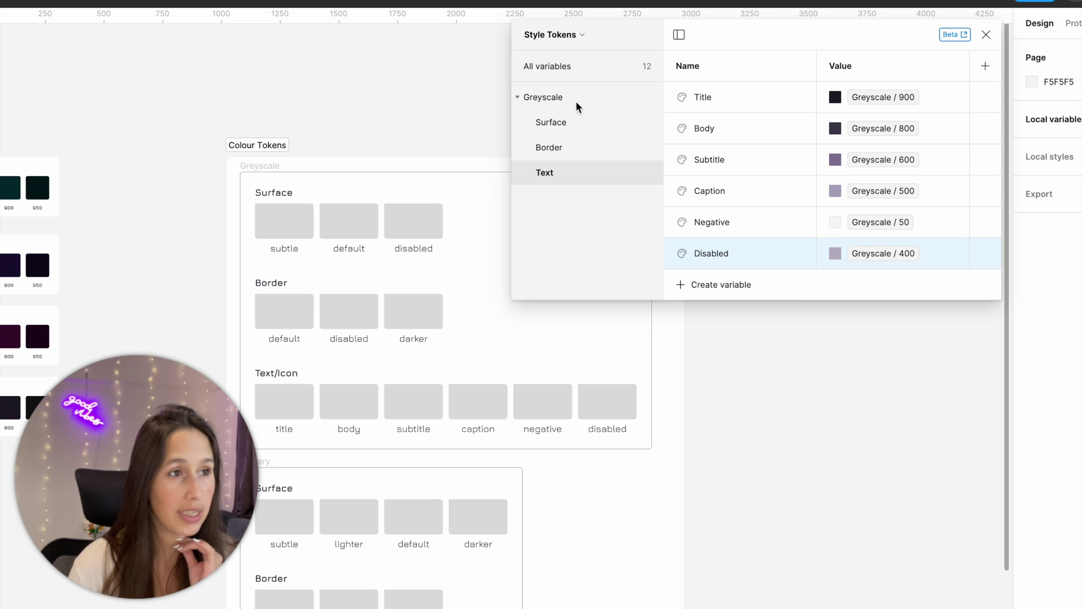
- Show the Surface group's variables and apply Greyscale/Surface/Subtle as the fill of the Greyscale frame's subtle surface swatch
{"action": "left_click", "coordinate": [570, 122]}
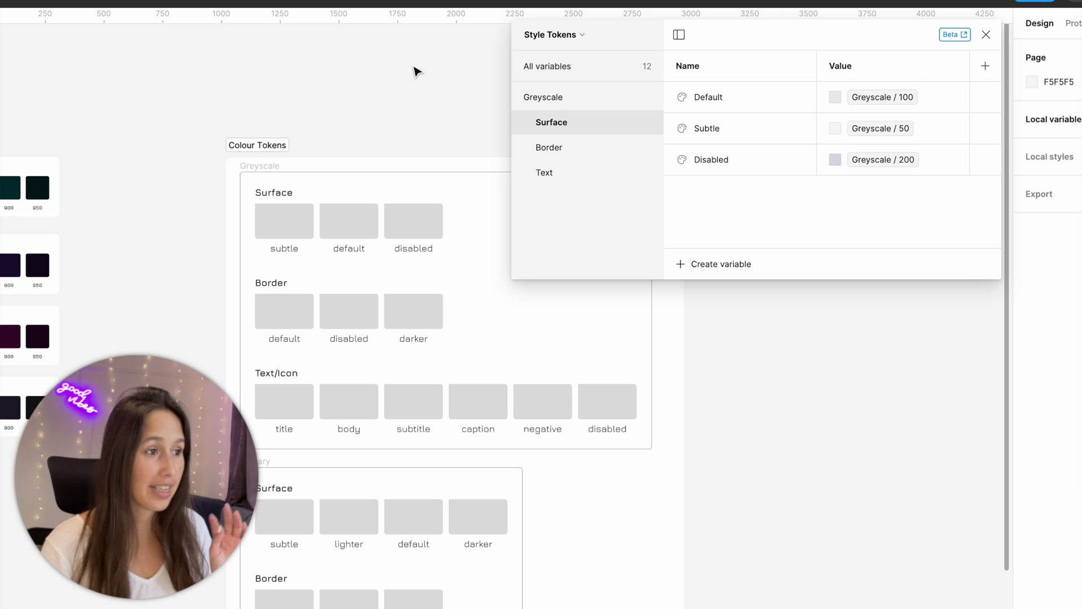
{"action": "left_click", "coordinate": [284, 221]}
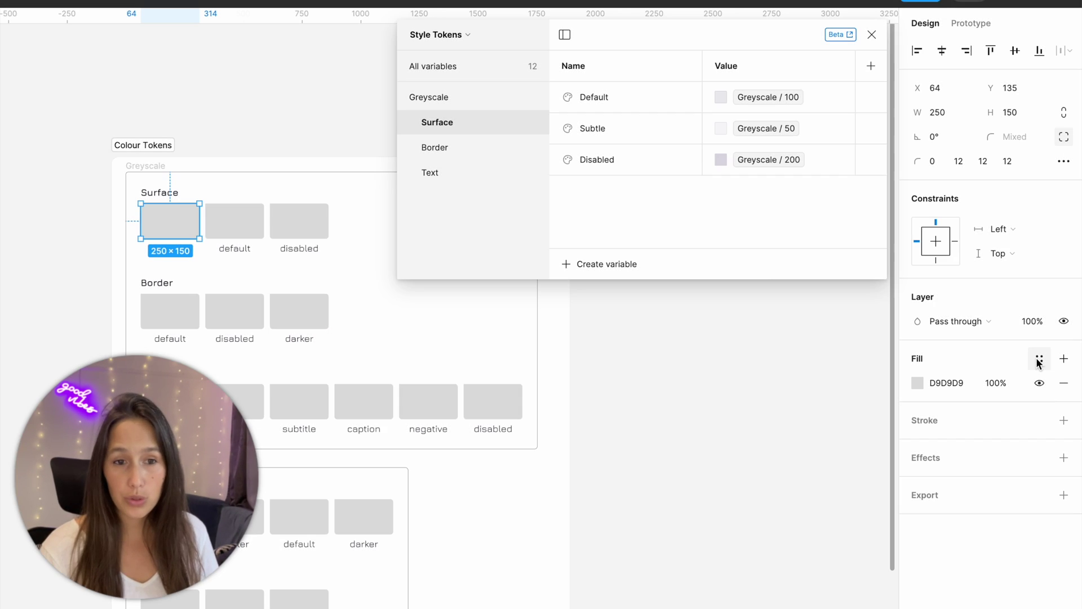
{"action": "left_click", "coordinate": [1039, 360]}
{"action": "type", "text": "subt"}
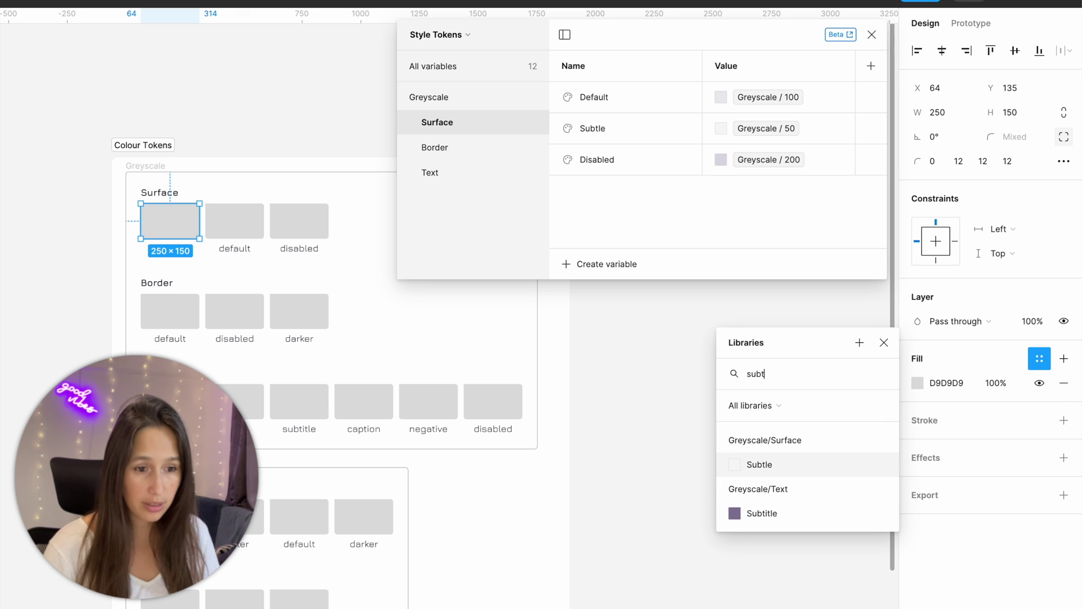
{"action": "left_click", "coordinate": [759, 464]}
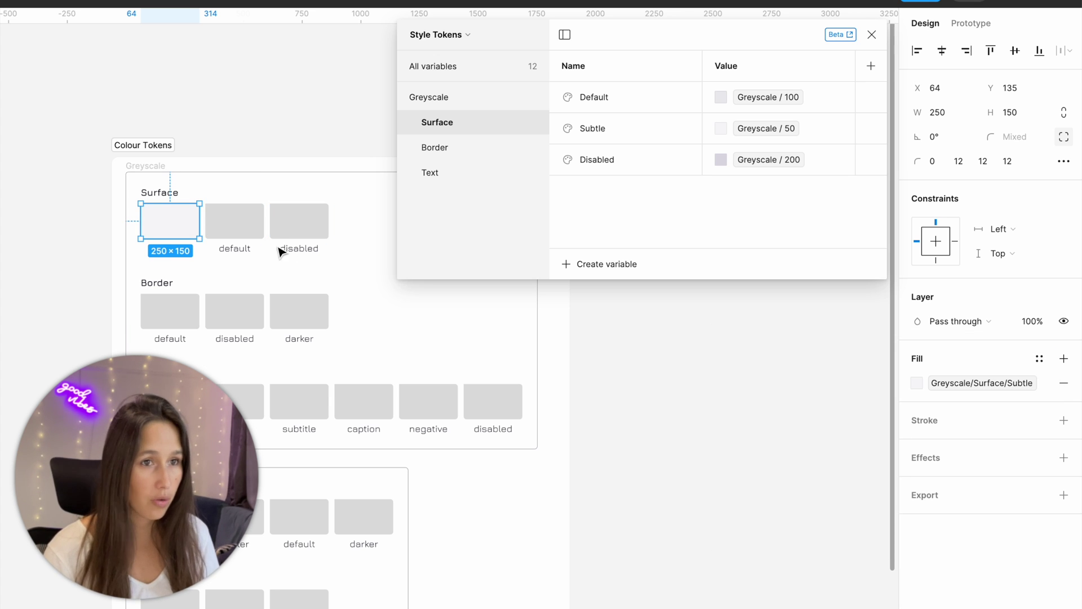
- Fill the Greyscale frame's default and disabled surface swatches with the matching Greyscale/Surface variables, Default and Disabled
{"action": "left_click", "coordinate": [232, 228]}
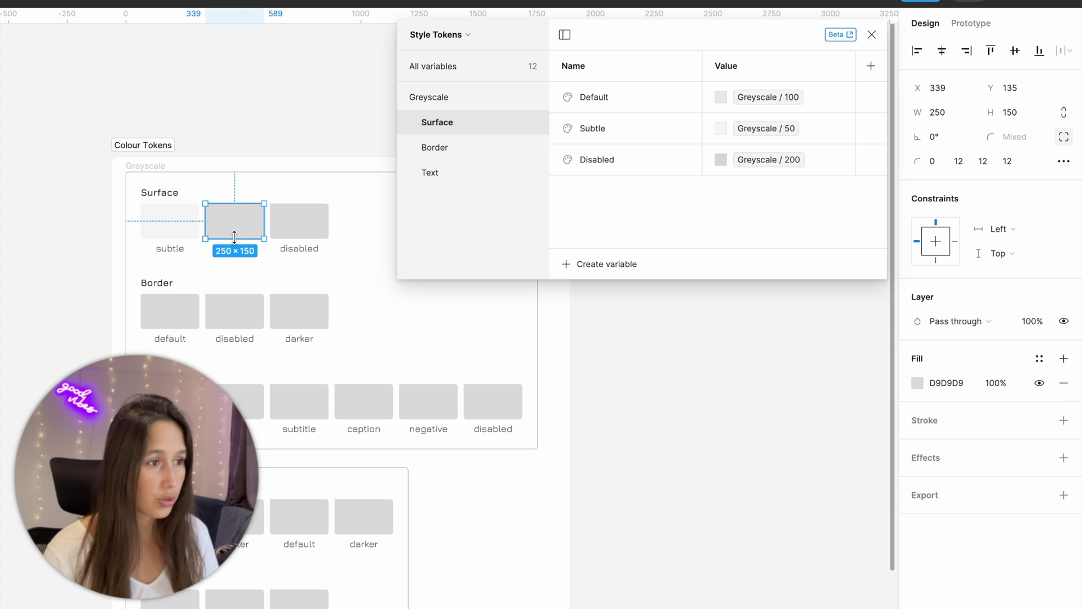
{"action": "left_click", "coordinate": [1041, 362]}
{"action": "type", "text": "sur"}
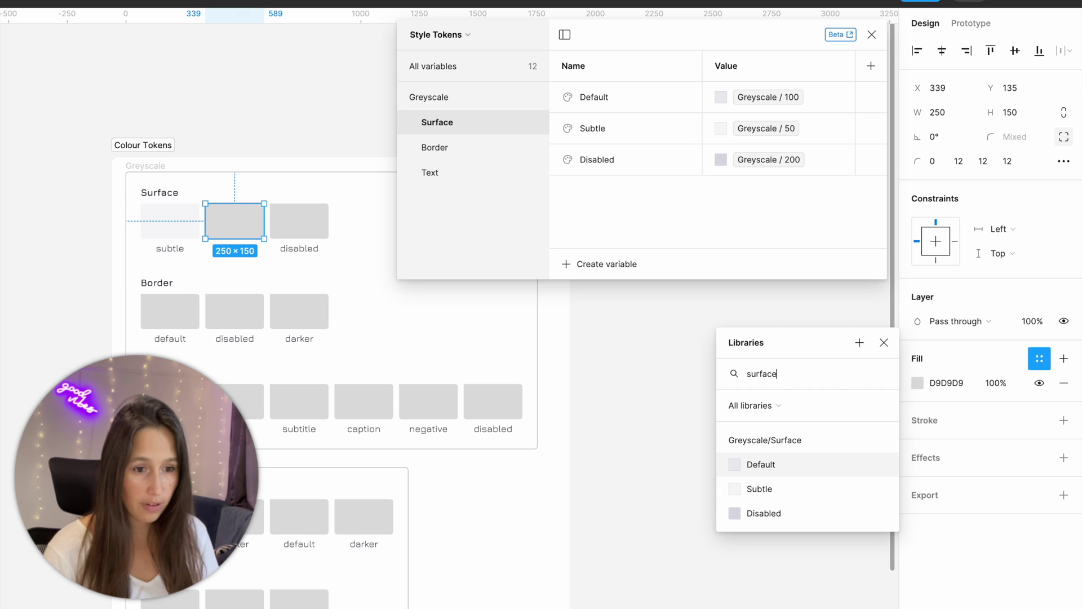
{"action": "type", "text": "face"}
{"action": "left_click", "coordinate": [759, 463]}
{"action": "left_click", "coordinate": [299, 221]}
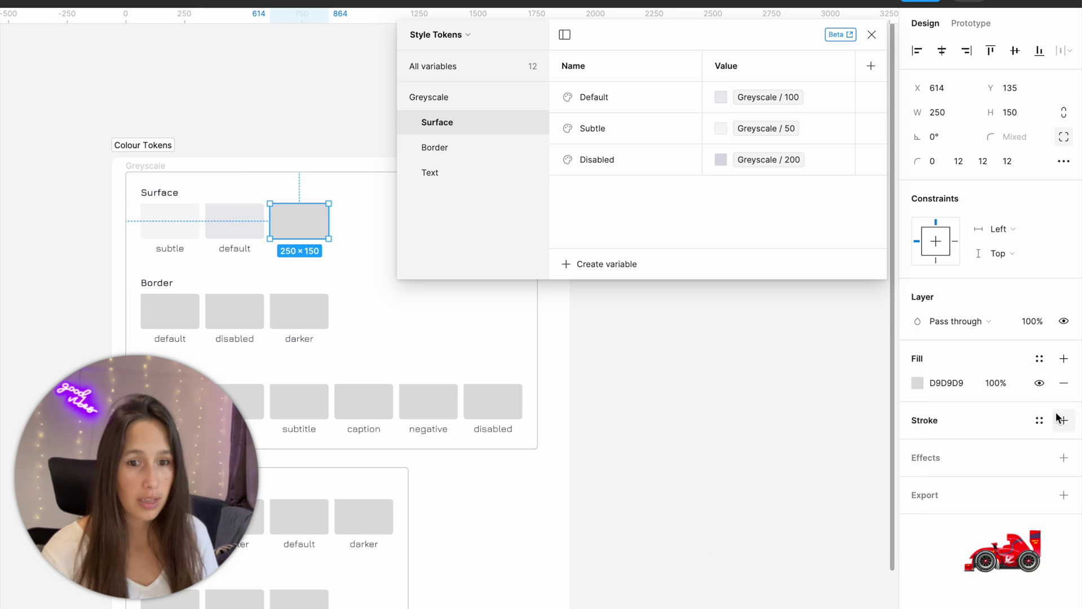
{"action": "left_click", "coordinate": [1039, 358]}
{"action": "left_click", "coordinate": [764, 512]}
- Fill the Greyscale frame's default, disabled and darker border swatches with the matching Greyscale/Border variables
{"action": "left_click", "coordinate": [169, 310]}
{"action": "left_click", "coordinate": [1039, 359]}
{"action": "type", "text": "border"}
{"action": "left_click", "coordinate": [759, 464]}
{"action": "left_click", "coordinate": [235, 310]}
{"action": "left_click", "coordinate": [763, 488]}
{"action": "left_click", "coordinate": [298, 311]}
{"action": "left_click", "coordinate": [1039, 358]}
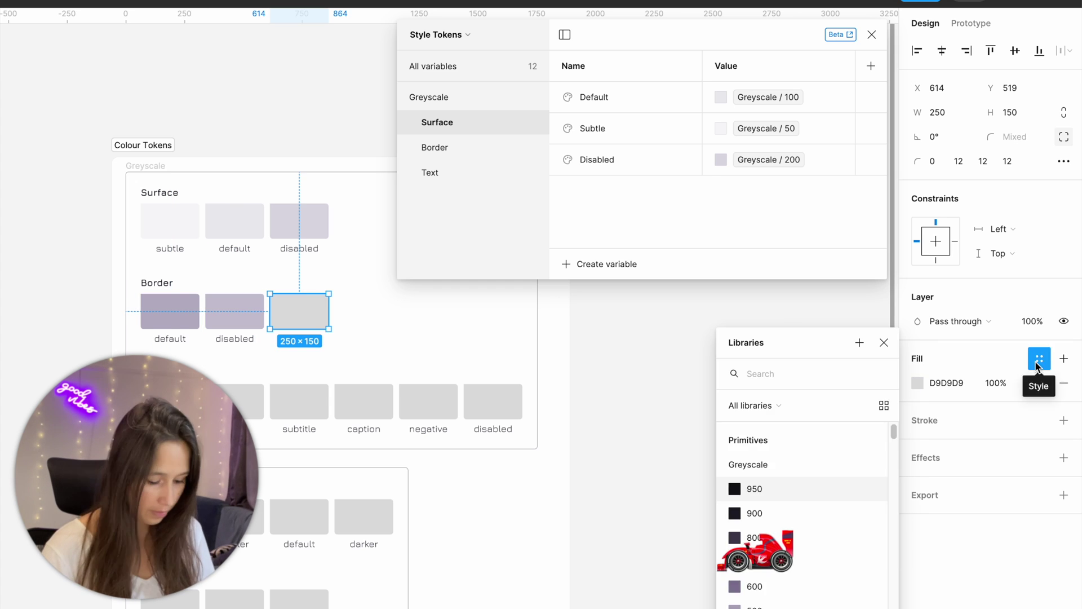
{"action": "left_click", "coordinate": [760, 513]}
- Fill the Greyscale frame's title, body, subtitle, caption, negative and disabled text swatches with the matching Greyscale/Text variables
{"action": "left_click", "coordinate": [169, 516]}
{"action": "left_click", "coordinate": [299, 401]}
{"action": "left_click", "coordinate": [1039, 358]}
{"action": "type", "text": "su"}
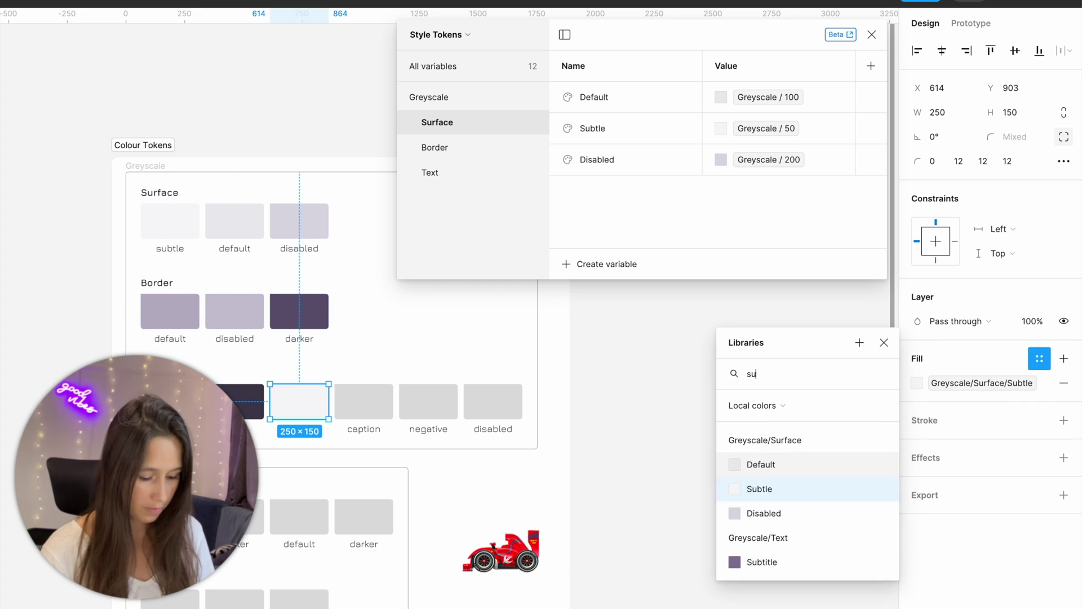
{"action": "left_click", "coordinate": [758, 560]}
{"action": "left_click", "coordinate": [363, 401]}
{"action": "left_click", "coordinate": [1039, 358]}
{"action": "left_click", "coordinate": [428, 401]}
{"action": "left_click", "coordinate": [1039, 358]}
{"action": "type", "text": "dis"}
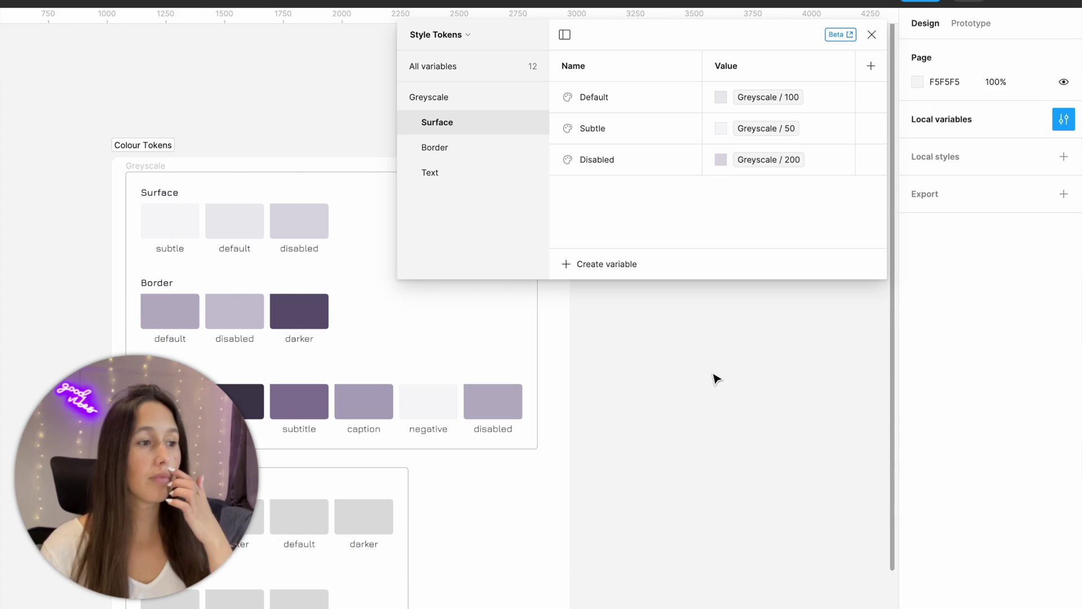
- Select the Primary frame and create a new variable collection named "Semantic Colours"
{"action": "left_click_drag", "start_coordinate": [654, 377], "coordinate": [705, 264]}
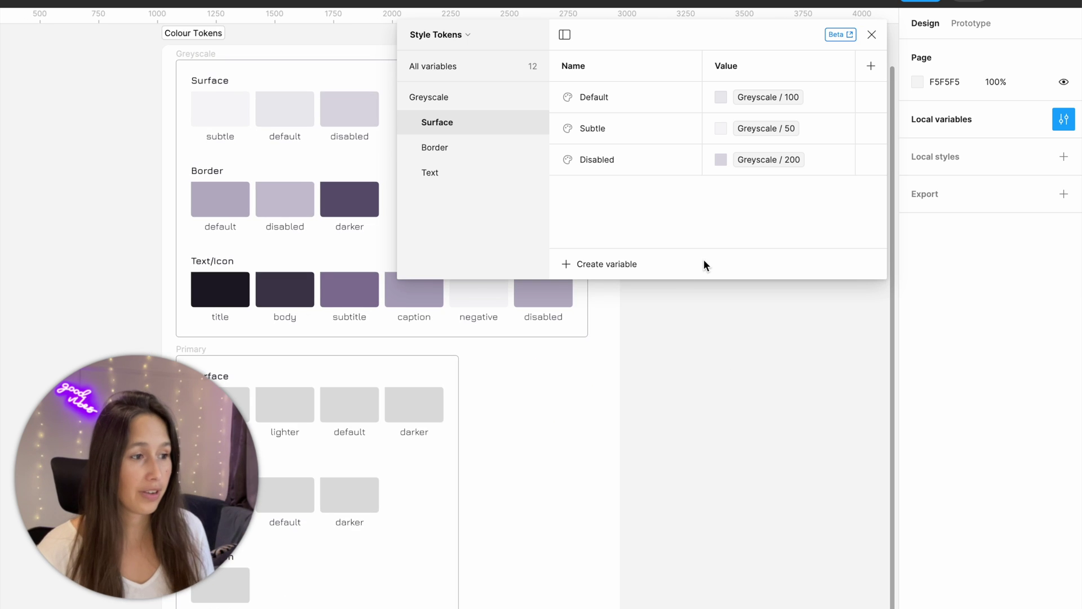
{"action": "scroll", "coordinate": [721, 349], "scroll_direction": "down", "scroll_amount": 2}
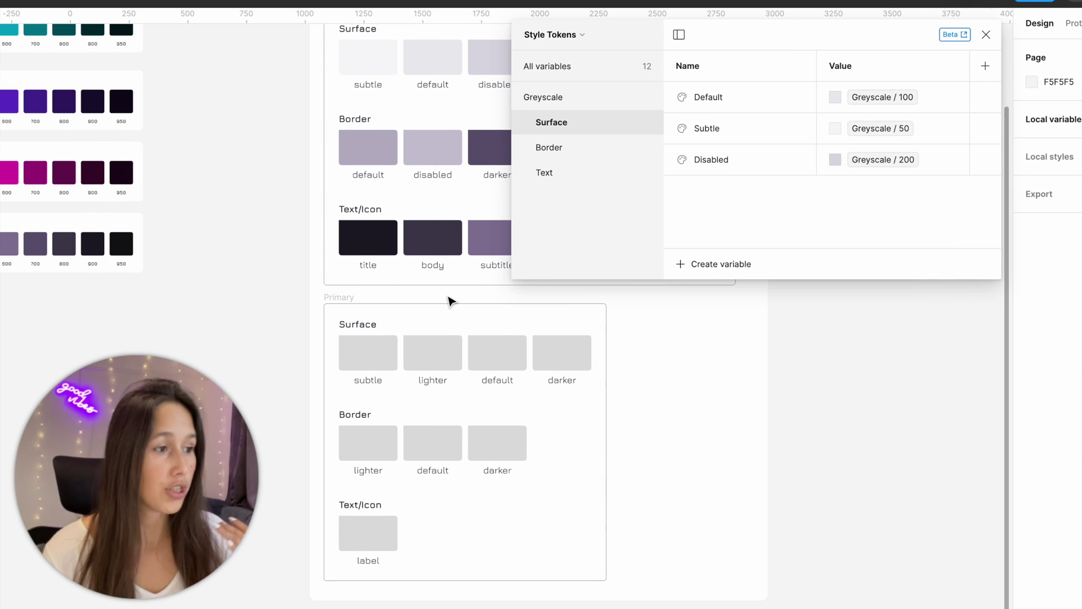
{"action": "left_click", "coordinate": [356, 298]}
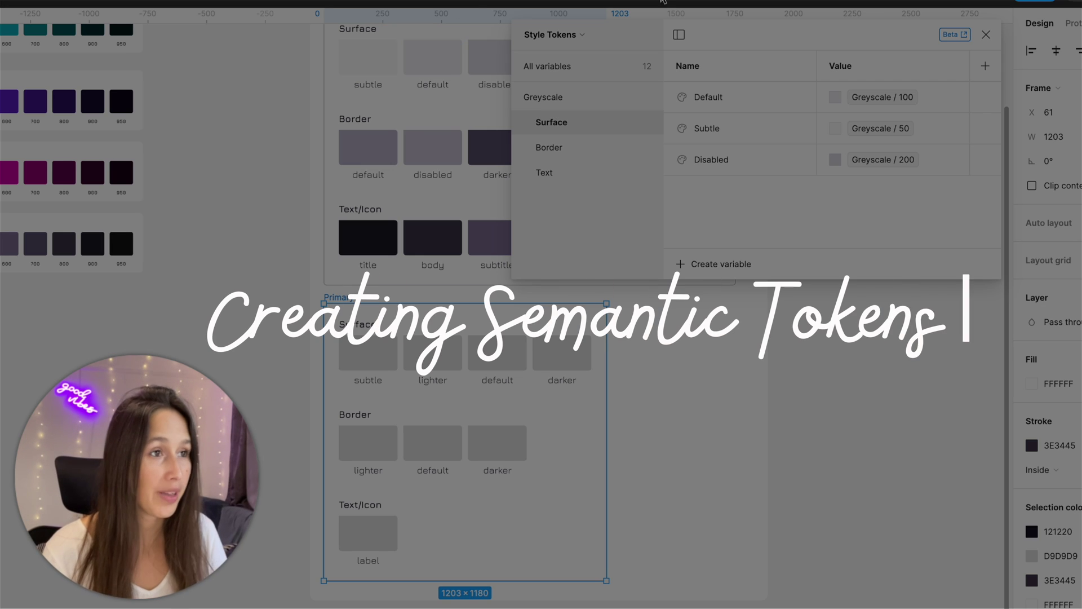
{"action": "left_click", "coordinate": [576, 36]}
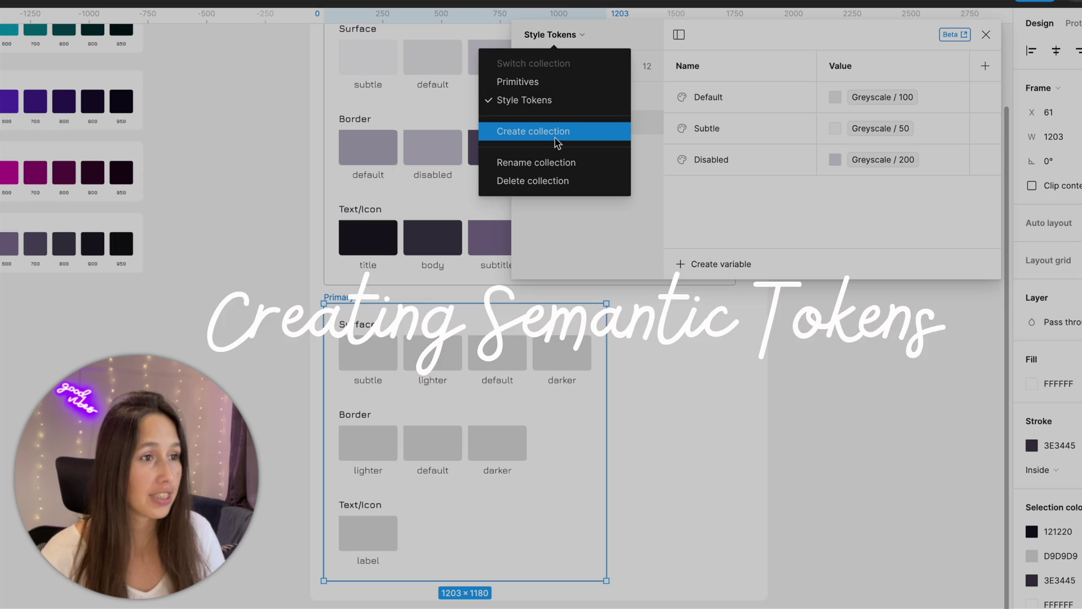
{"action": "left_click", "coordinate": [554, 138]}
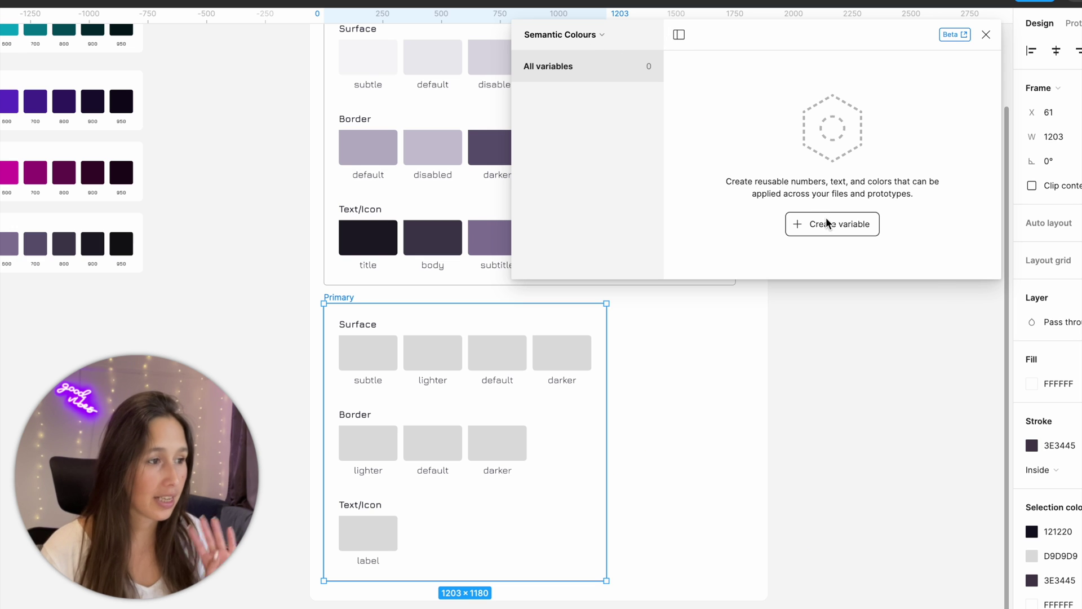
- Create a colour variable named "Surface / Default" in the Semantic Colours collection
{"action": "left_click", "coordinate": [826, 218]}
{"action": "left_click", "coordinate": [836, 252]}
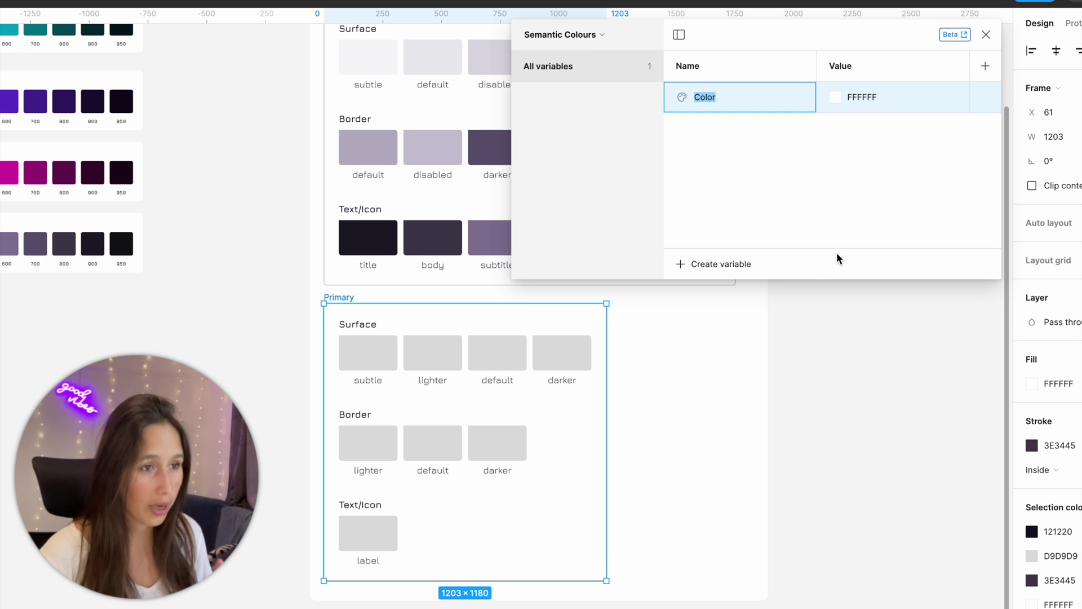
{"action": "type", "text": "Surface / D"}
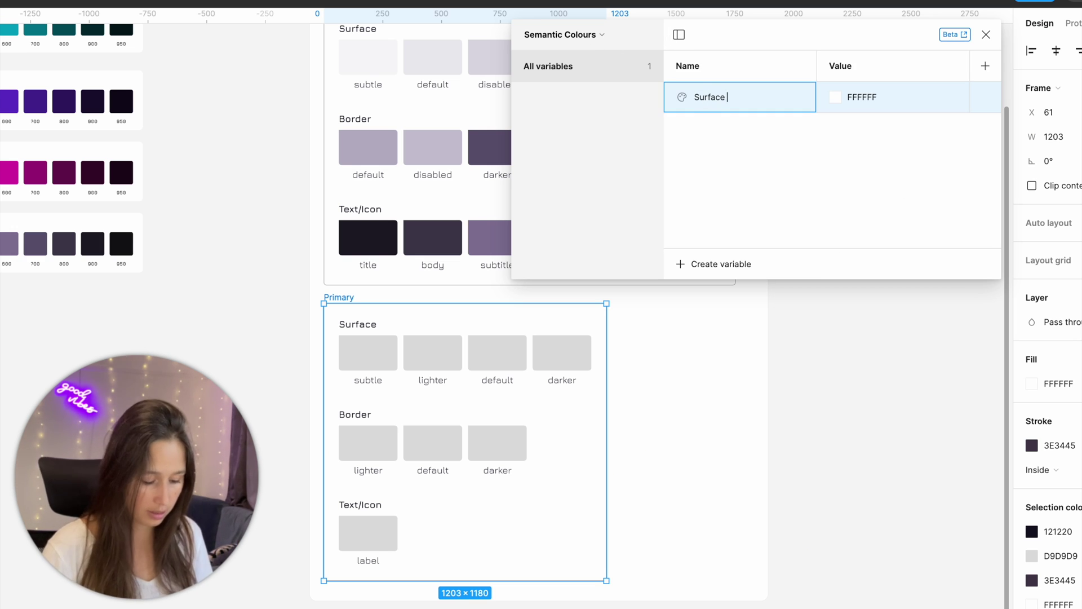
{"action": "type", "text": "efau"}
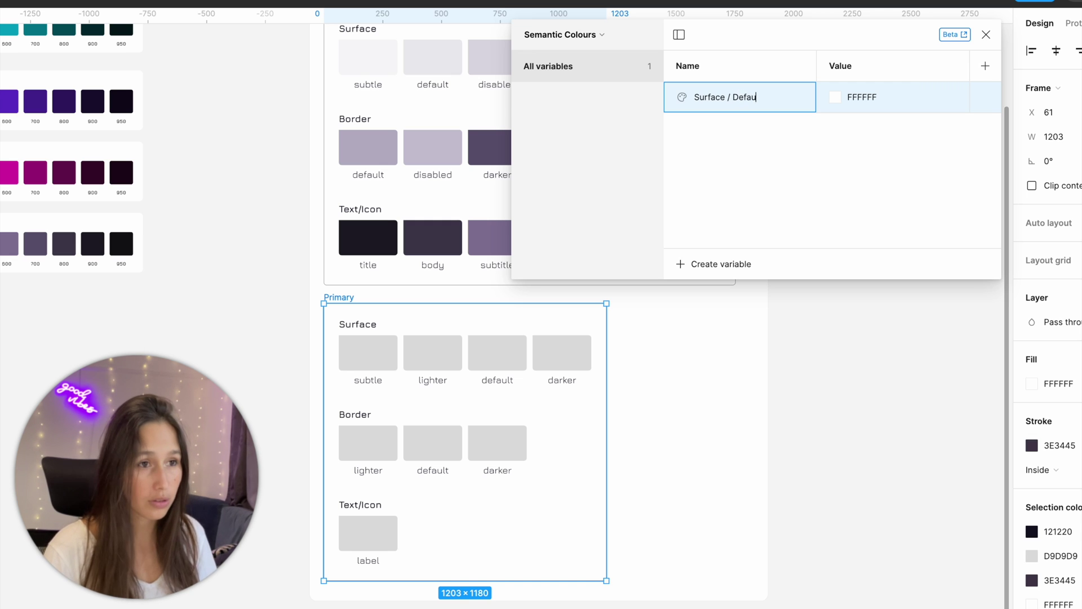
{"action": "type", "text": "lt"}
{"action": "key", "text": "Return"}
- Add three more modes to the Semantic Colours collection
{"action": "left_click", "coordinate": [985, 66]}
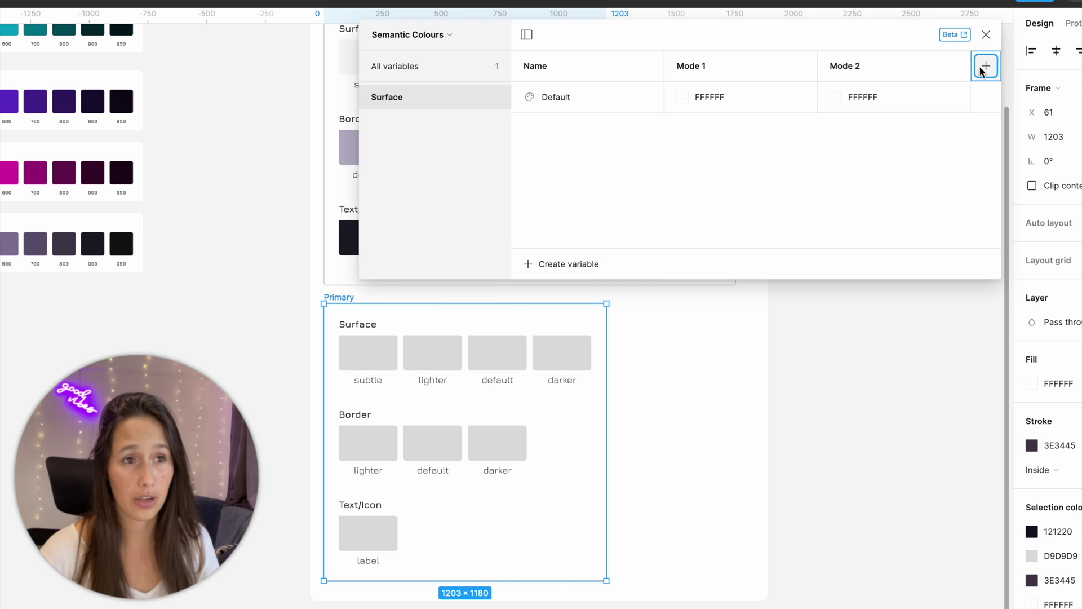
{"action": "left_click", "coordinate": [981, 67]}
{"action": "left_click", "coordinate": [981, 67]}
- Rename the four modes, in order, as Primary, Error, Warning and Success
{"action": "double_click", "coordinate": [430, 58]}
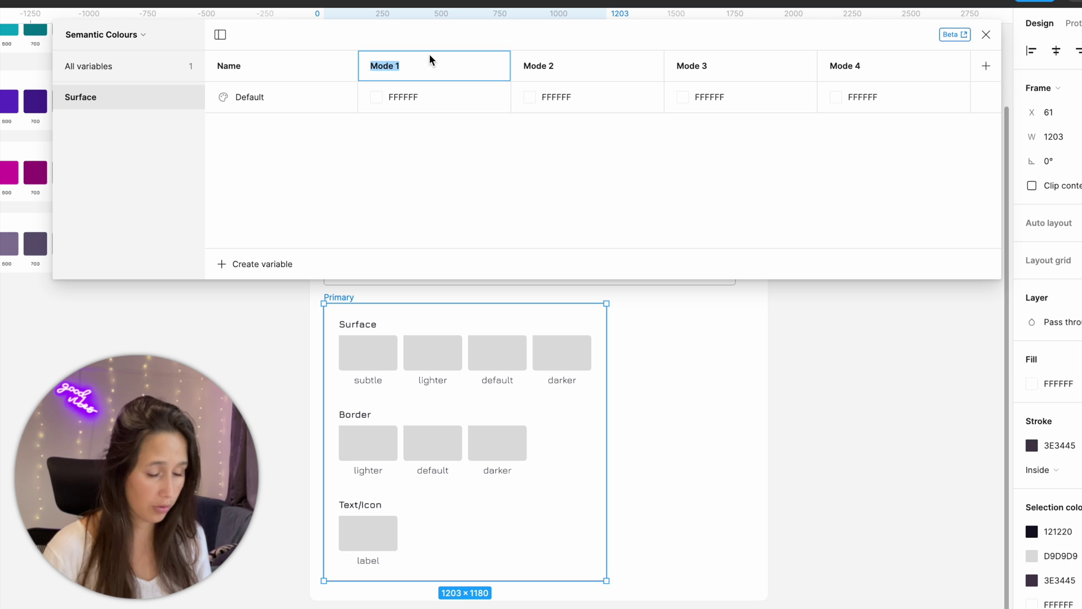
{"action": "type", "text": "Primaary"}
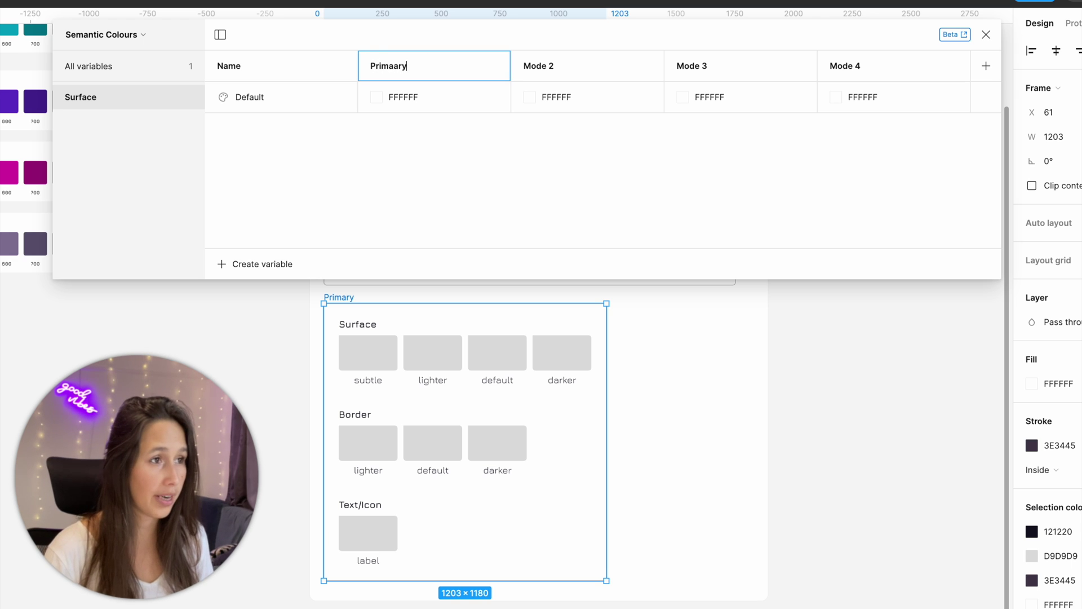
{"action": "key", "text": "Tab"}
{"action": "type", "text": "Erro"}
{"action": "key", "text": "Tab"}
{"action": "type", "text": "Warni"}
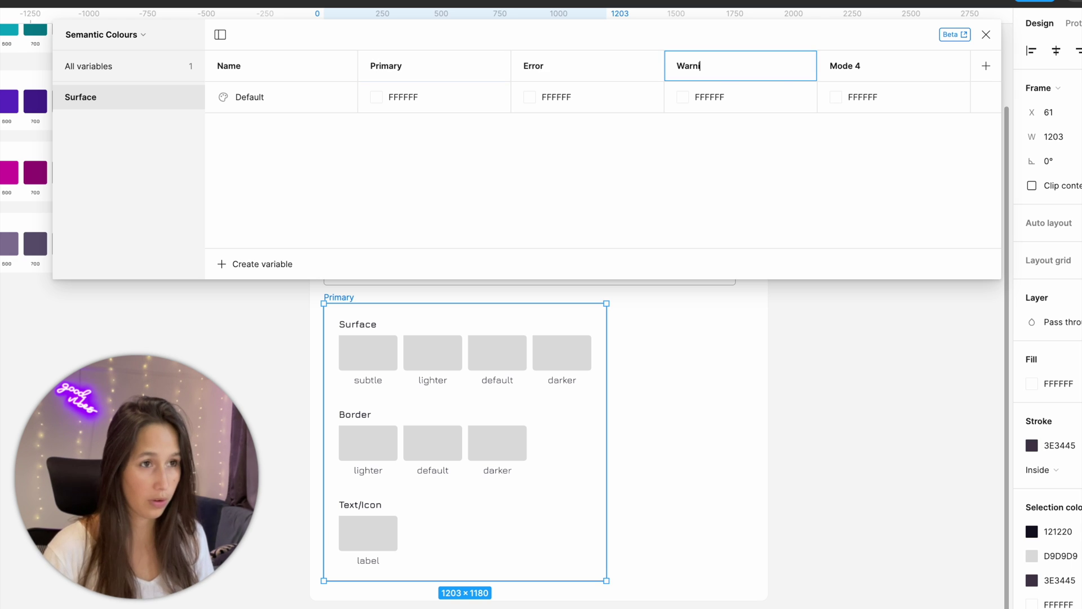
{"action": "type", "text": "ng"}
{"action": "key", "text": "Tab"}
{"action": "type", "text": "Sucess"}
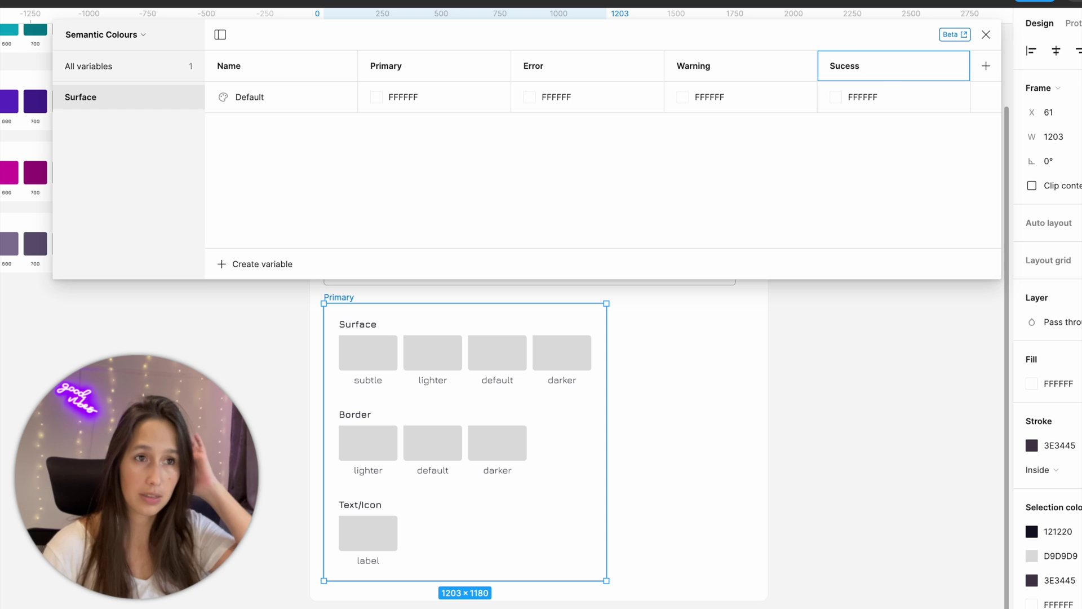
{"action": "key", "text": "Left"}
{"action": "key", "text": "Left"}
{"action": "key", "text": "Left"}
{"action": "type", "text": "c"}
{"action": "key", "text": "Return"}
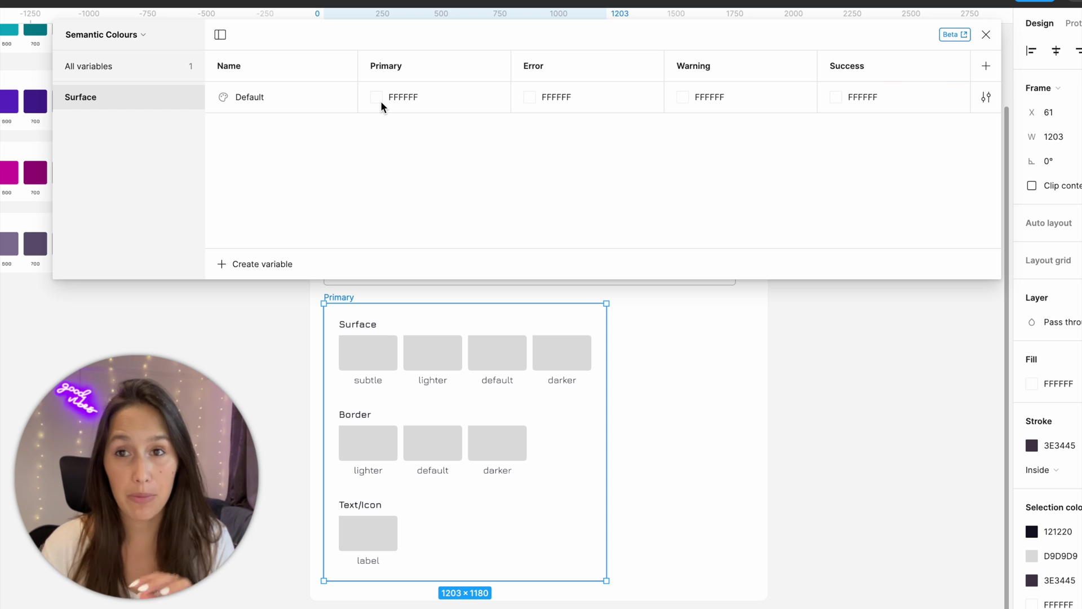
- Link the Surface Default variable to the primitives Purple / 500 for Primary and Red / 500 for Error
{"action": "left_click", "coordinate": [377, 88]}
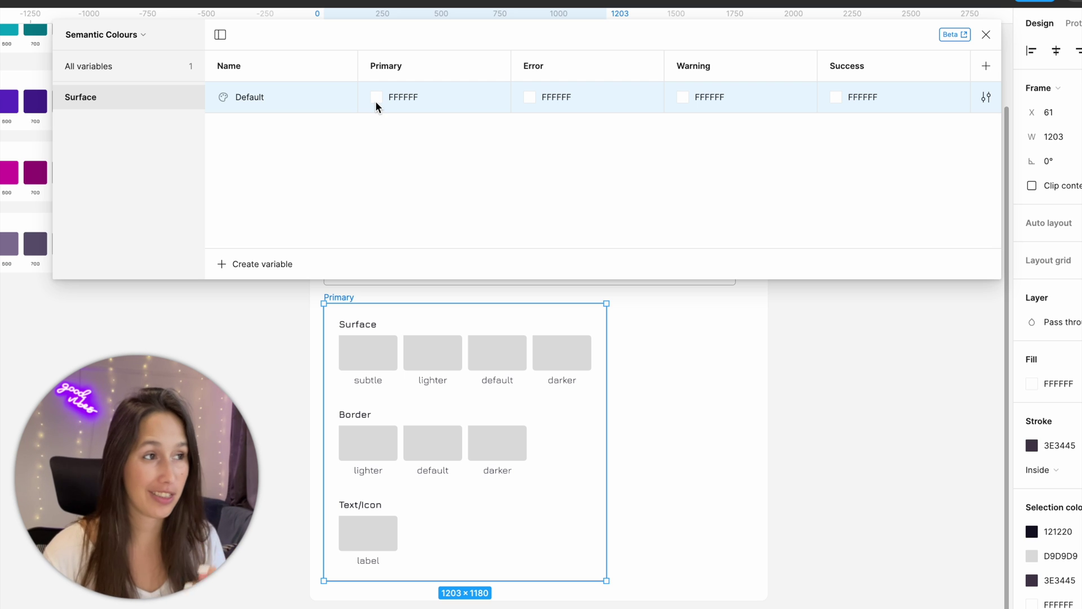
{"action": "left_click", "coordinate": [375, 97]}
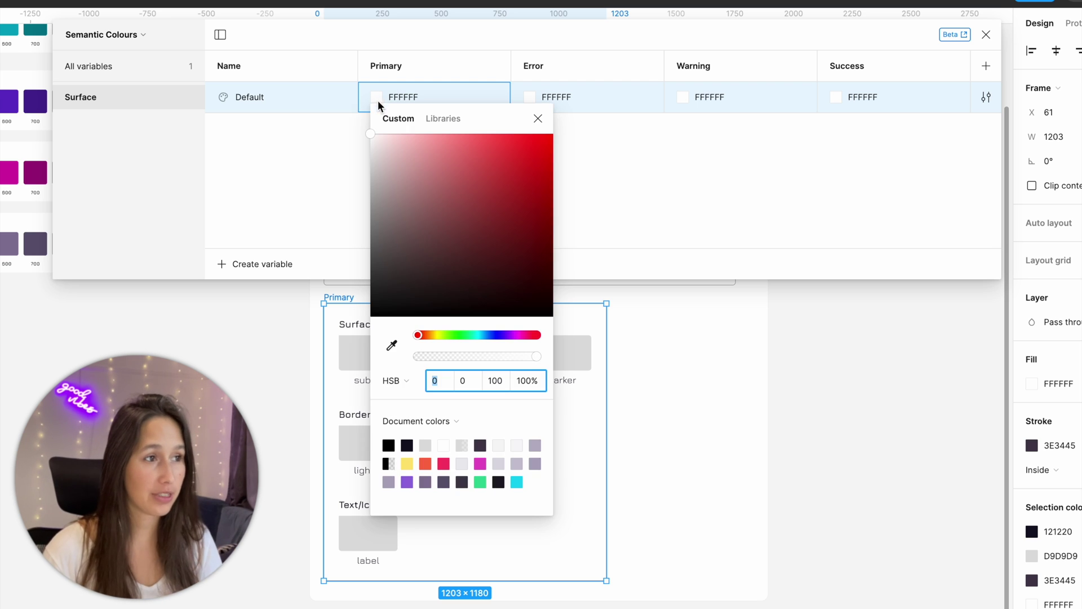
{"action": "left_click", "coordinate": [449, 120]}
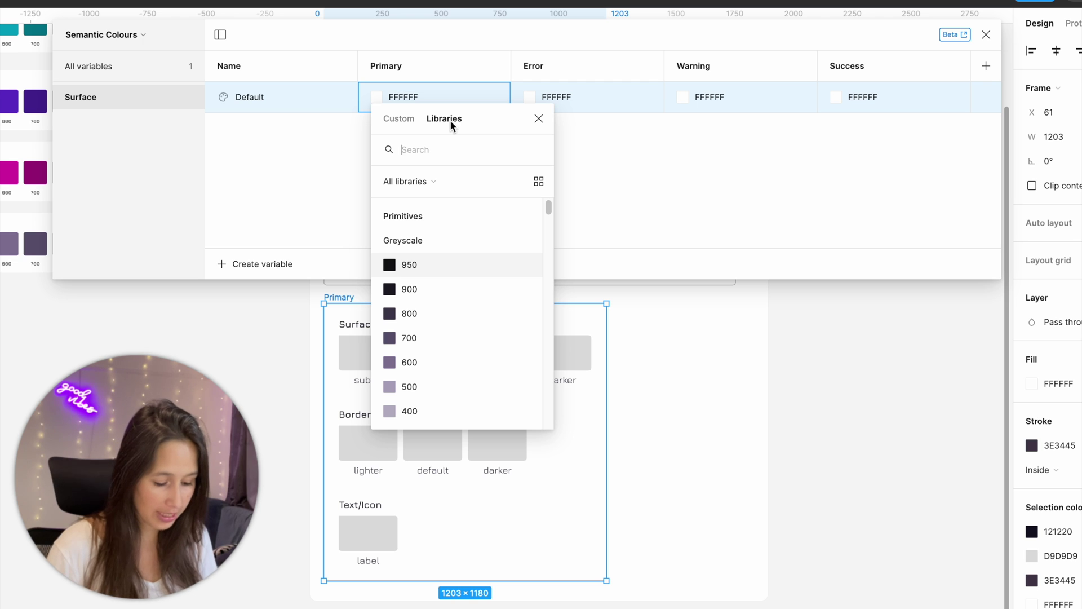
{"action": "type", "text": "purple 500"}
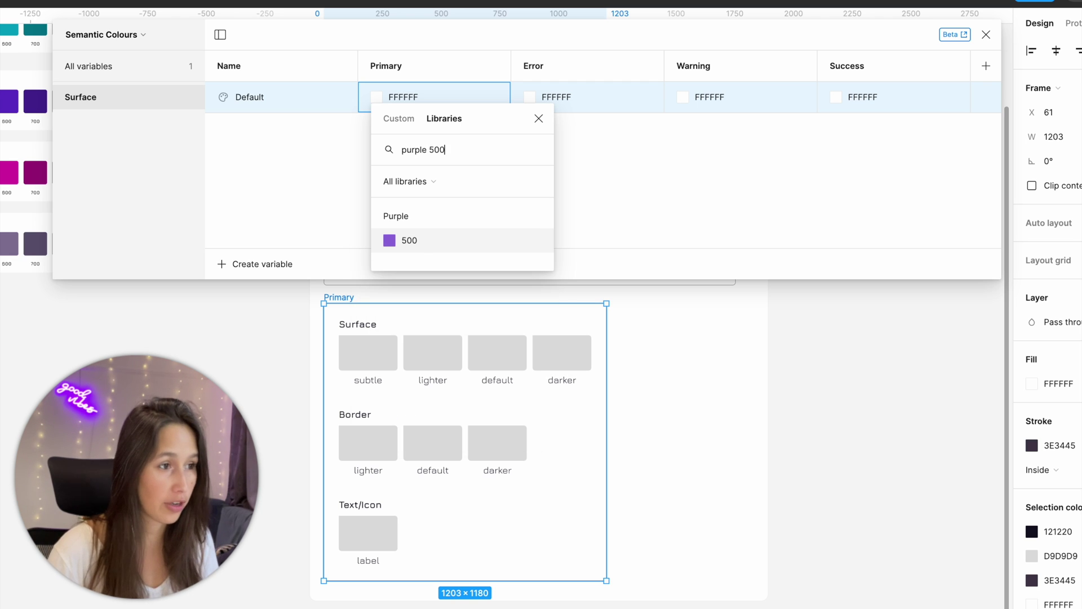
{"action": "key", "text": "Return"}
{"action": "left_click", "coordinate": [533, 97]}
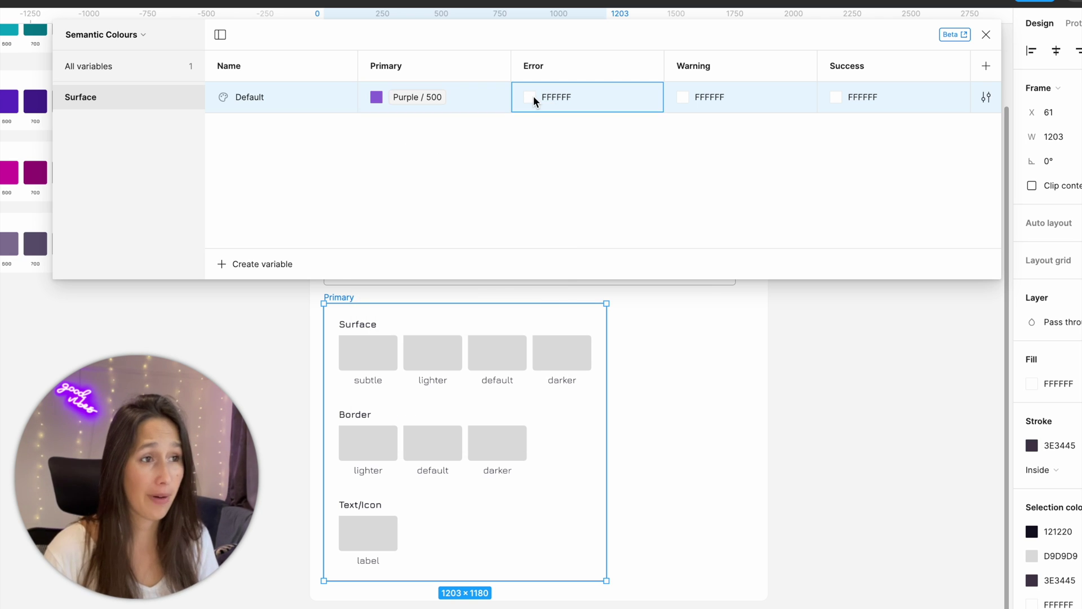
{"action": "left_click", "coordinate": [593, 120]}
{"action": "type", "text": "red 500"}
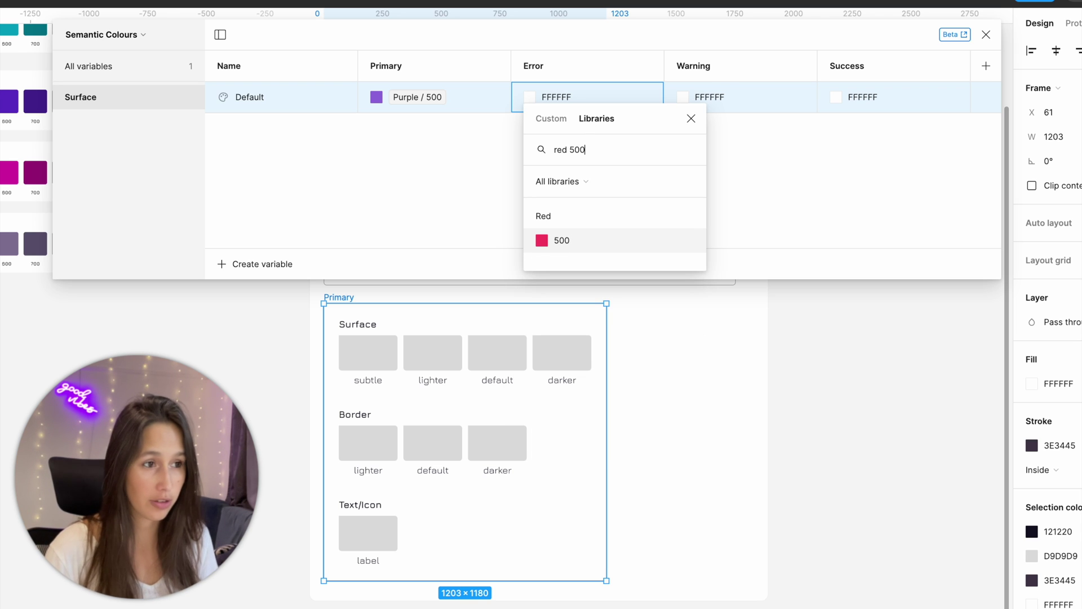
{"action": "key", "text": "Return"}
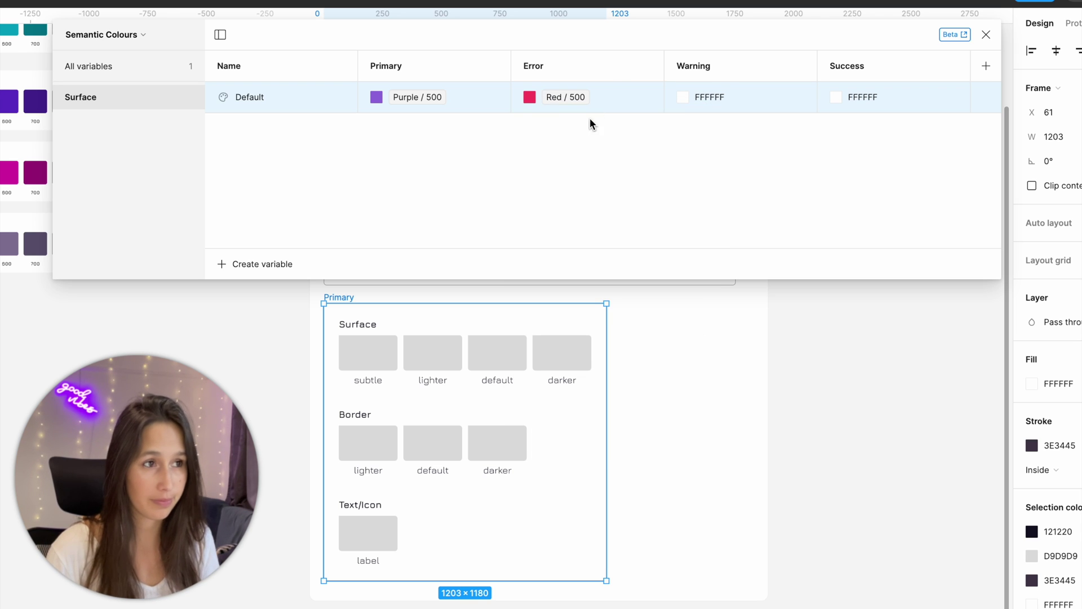
- Link the Surface Default variable to Orange / 500 for Warning and Green / 500 for Success
{"action": "left_click", "coordinate": [683, 95]}
{"action": "left_click", "coordinate": [751, 117]}
{"action": "type", "text": "or"}
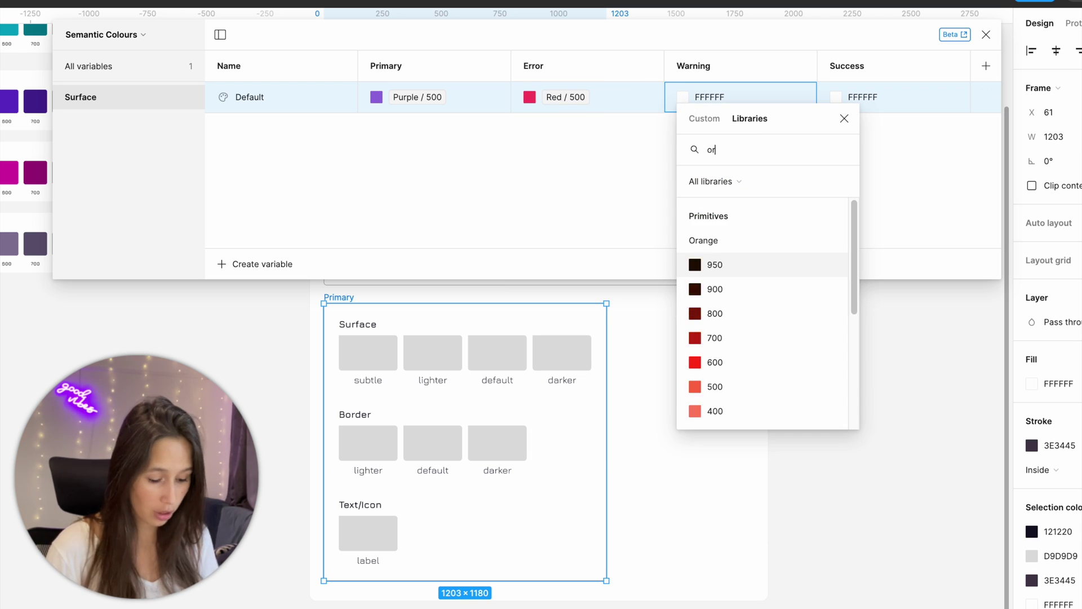
{"action": "type", "text": "ange 500"}
{"action": "key", "text": "Return"}
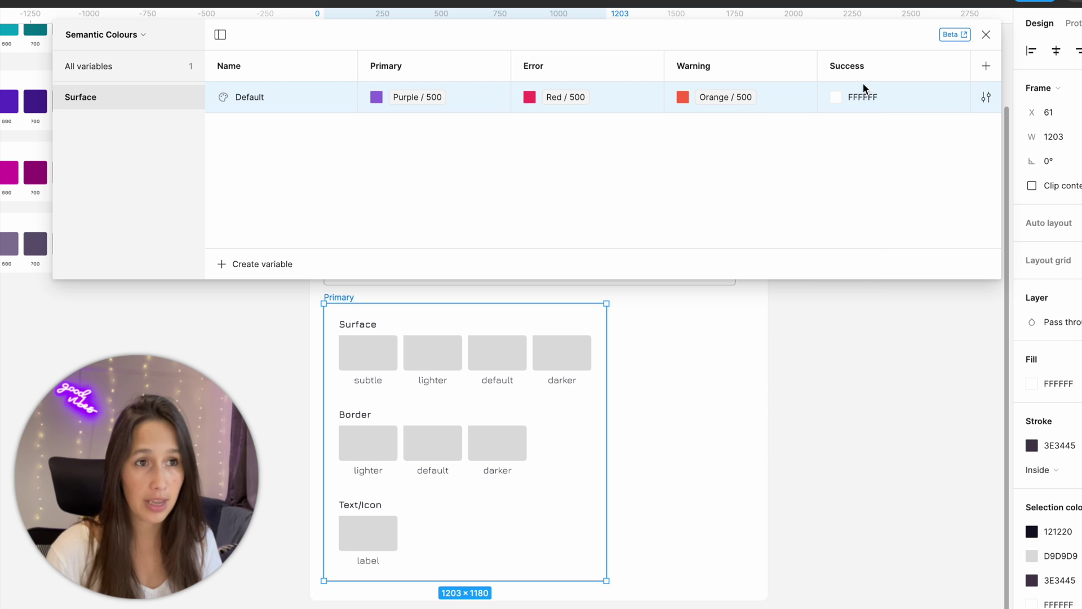
{"action": "left_click", "coordinate": [837, 97]}
{"action": "left_click", "coordinate": [903, 118]}
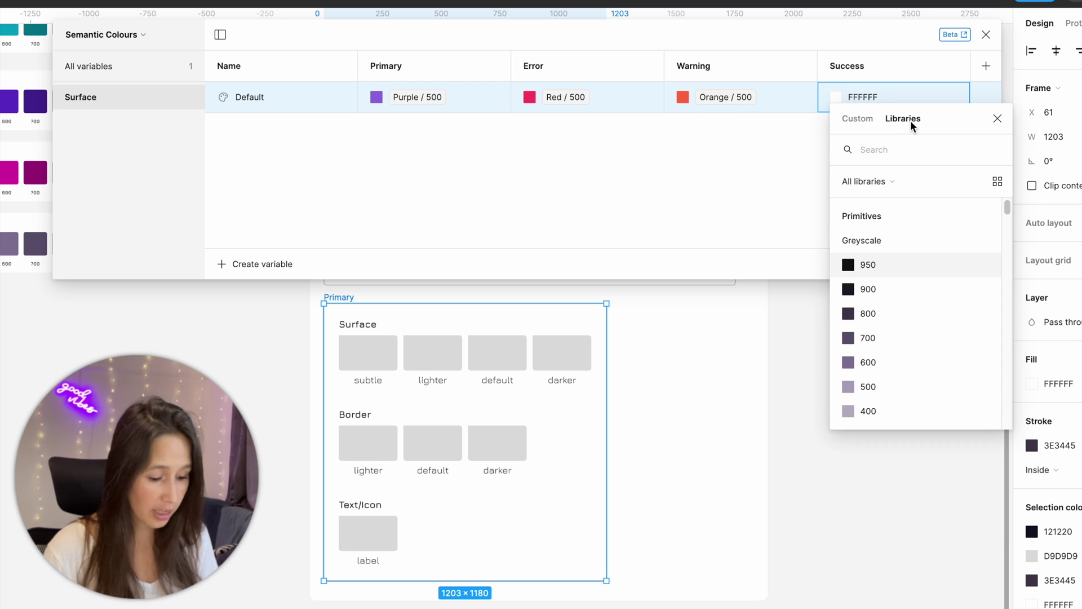
{"action": "type", "text": "500"}
{"action": "scroll", "coordinate": [908, 226], "scroll_direction": "down", "scroll_amount": 3}
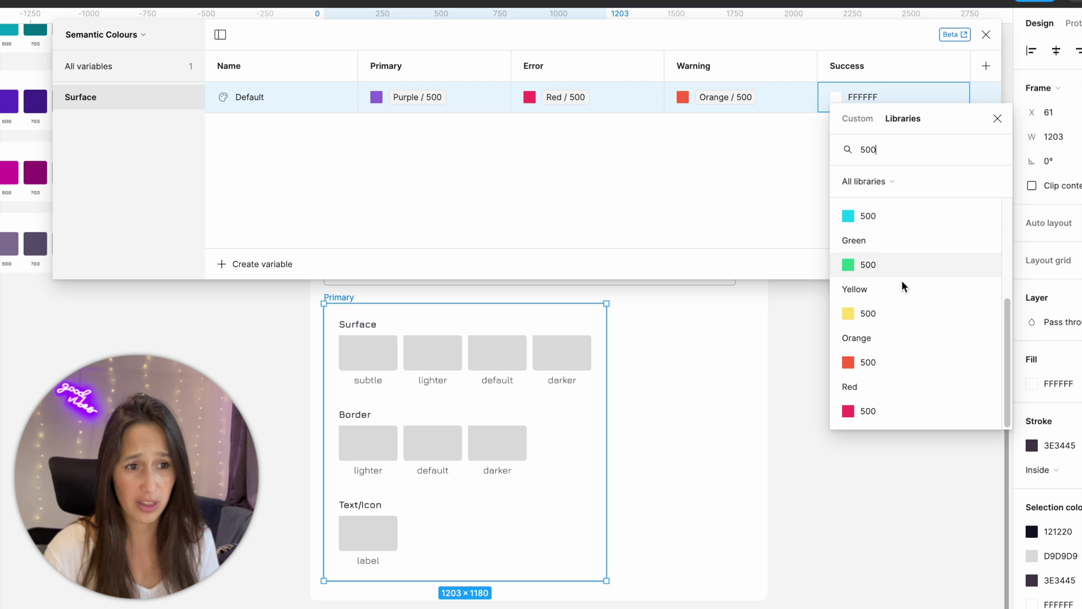
{"action": "left_click", "coordinate": [908, 266]}
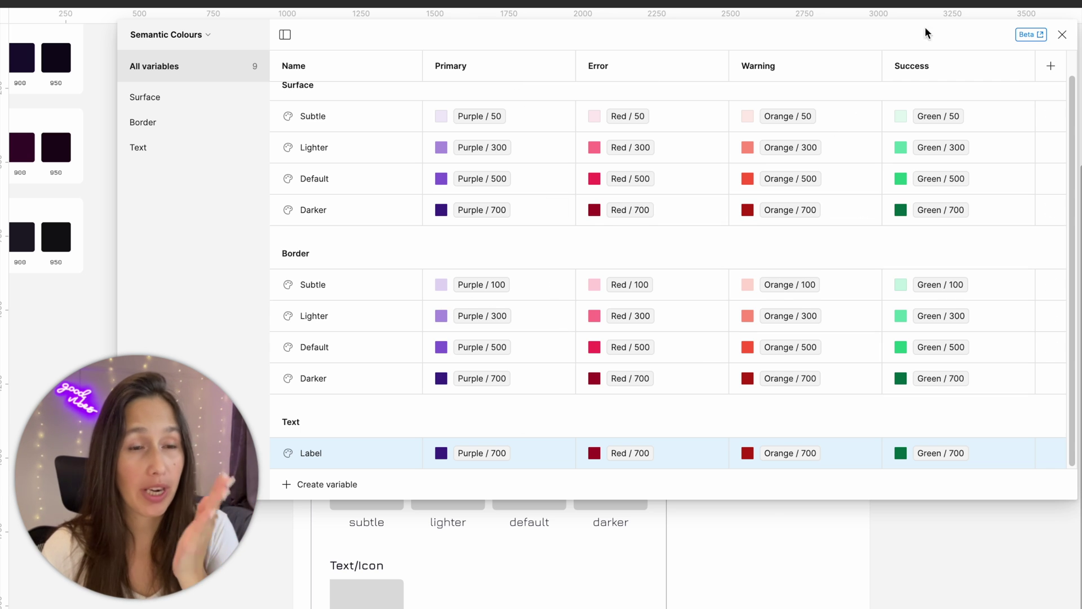
- Close the variables window and fill the Primary frame's subtle surface swatch with the Semantic Colours variable Surface/Subtle
{"action": "left_click", "coordinate": [1064, 33]}
{"action": "scroll", "coordinate": [507, 369], "scroll_direction": "down", "scroll_amount": 5}
{"action": "scroll", "coordinate": [507, 370], "scroll_direction": "left", "scroll_amount": 3}
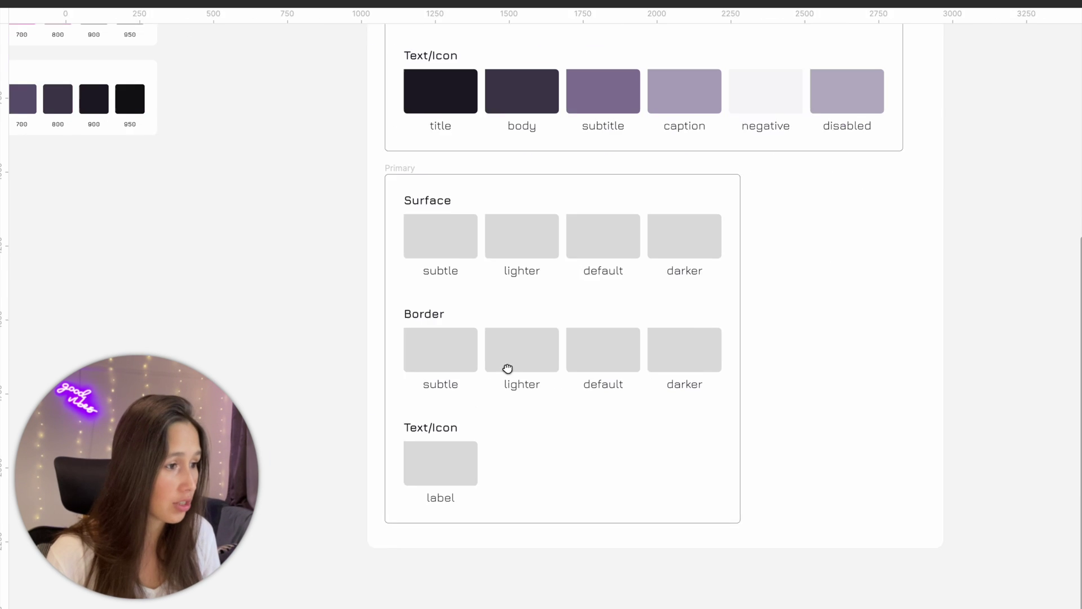
{"action": "double_click", "coordinate": [476, 246]}
{"action": "left_click", "coordinate": [1042, 359]}
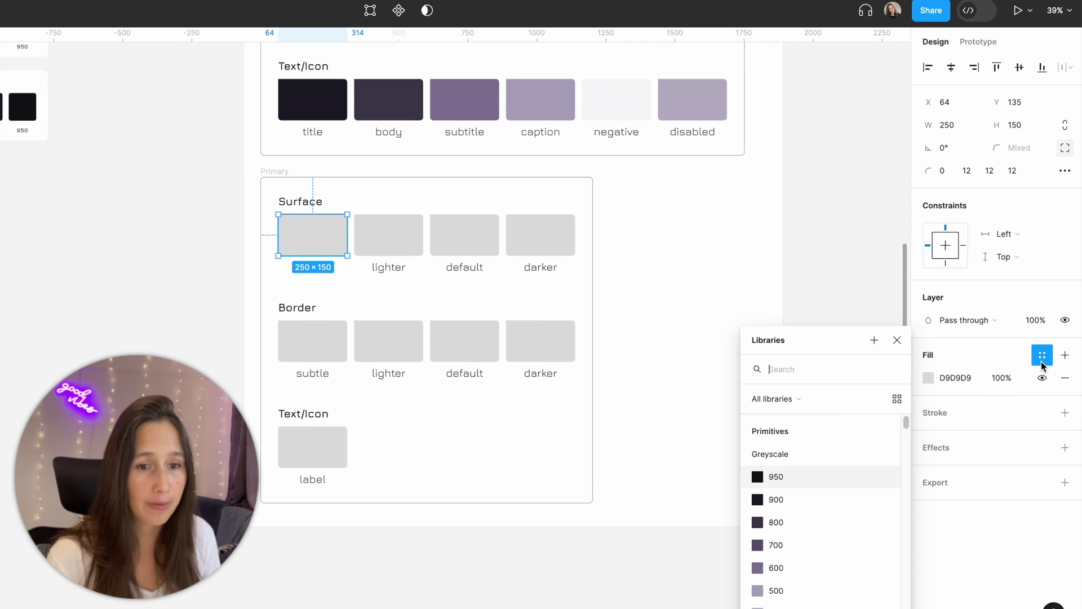
{"action": "type", "text": "surface"}
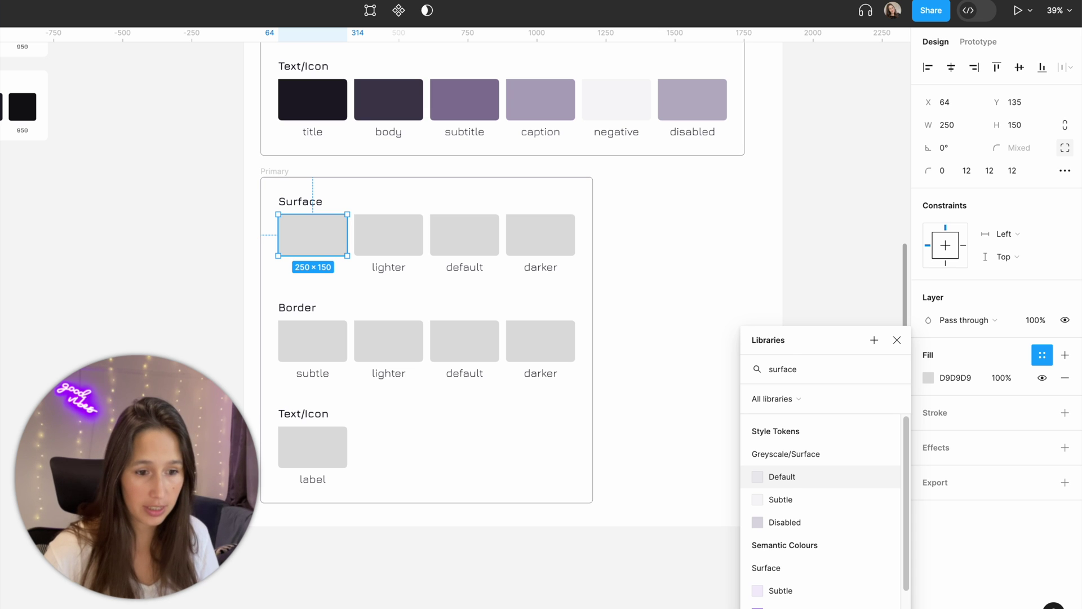
{"action": "scroll", "coordinate": [857, 510], "scroll_direction": "down", "scroll_amount": 2}
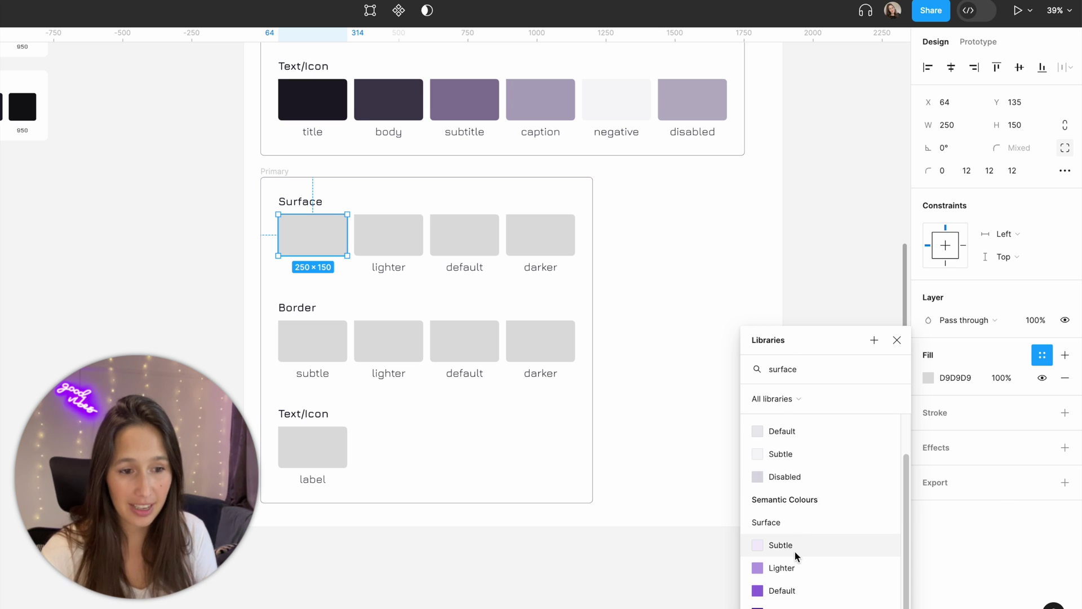
{"action": "scroll", "coordinate": [806, 451], "scroll_direction": "up", "scroll_amount": 2}
{"action": "scroll", "coordinate": [800, 493], "scroll_direction": "down", "scroll_amount": 1}
{"action": "scroll", "coordinate": [800, 496], "scroll_direction": "down", "scroll_amount": 1}
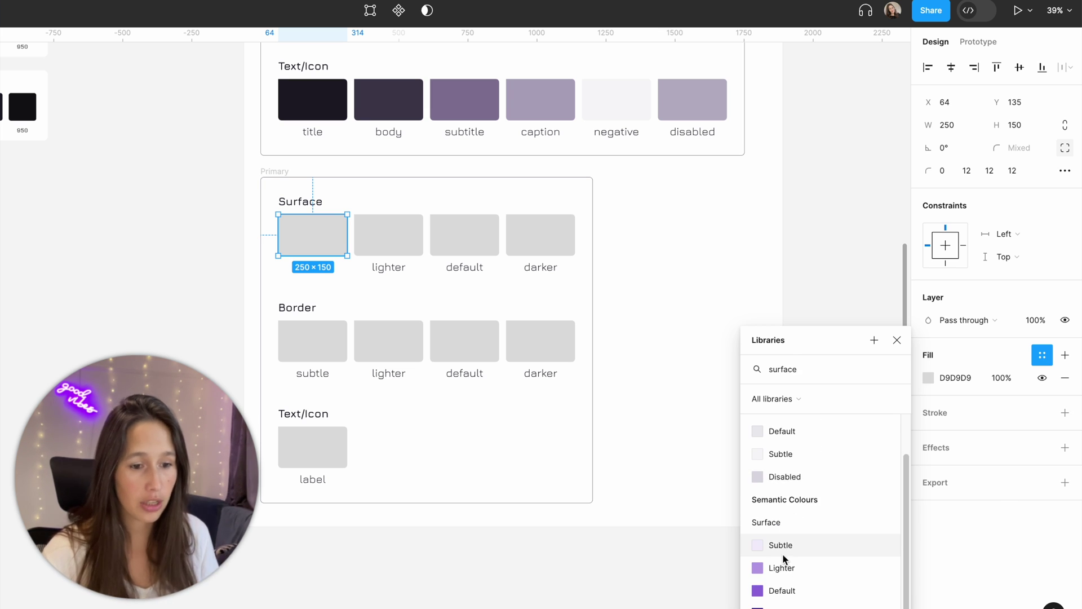
{"action": "left_click", "coordinate": [785, 551]}
- Fill the Primary frame's lighter, default and darker surface swatches with the matching Surface variables, Lighter, Default and Darker
{"action": "left_click", "coordinate": [381, 236]}
{"action": "left_click", "coordinate": [1042, 354]}
{"action": "type", "text": "lighter"}
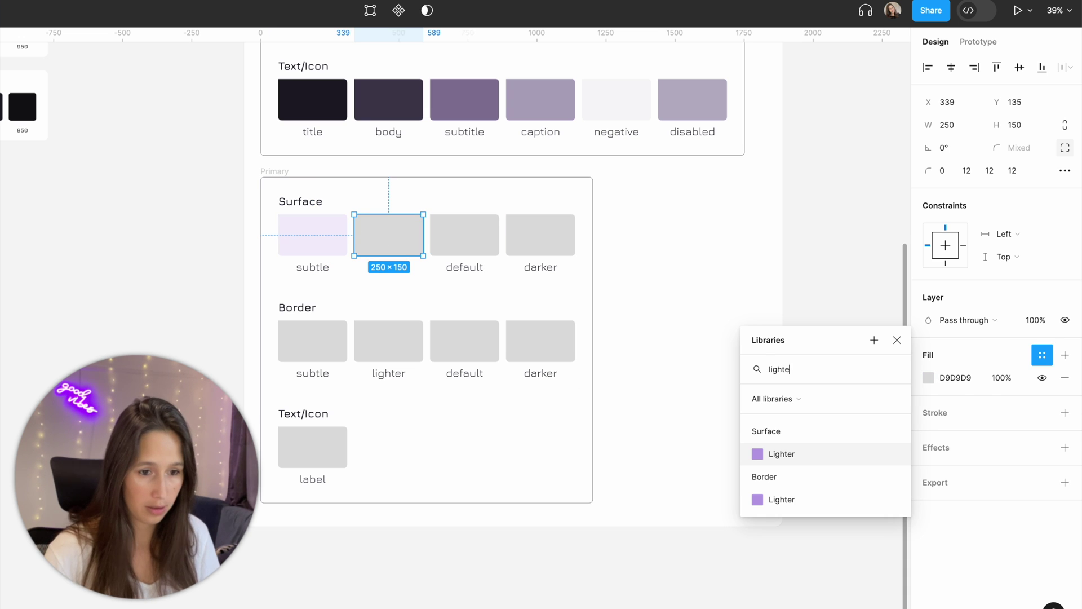
{"action": "left_click", "coordinate": [783, 451]}
{"action": "key", "text": "Tab"}
{"action": "left_click", "coordinate": [1042, 354]}
{"action": "type", "text": "default"}
{"action": "left_click", "coordinate": [795, 589]}
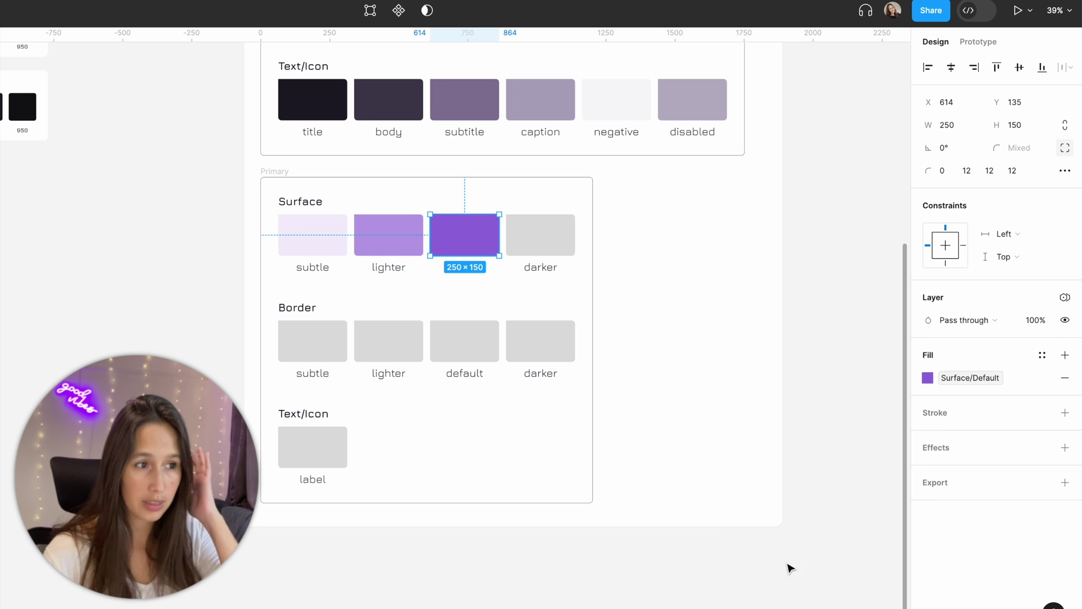
{"action": "key", "text": "Tab"}
{"action": "left_click", "coordinate": [1042, 354]}
{"action": "type", "text": "darker"}
{"action": "left_click", "coordinate": [785, 544]}
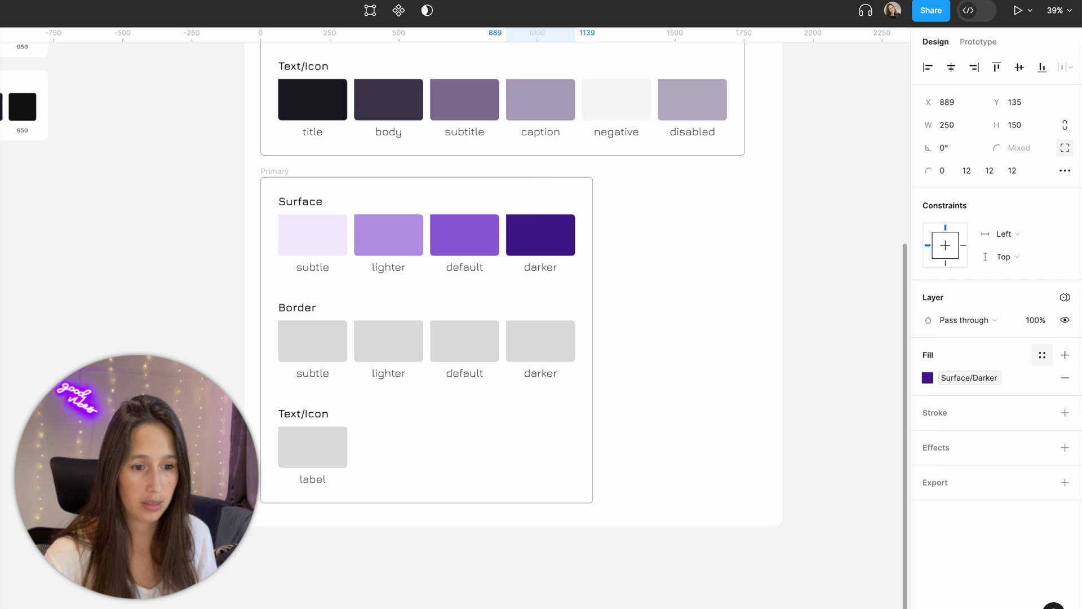
{"action": "left_click", "coordinate": [315, 341]}
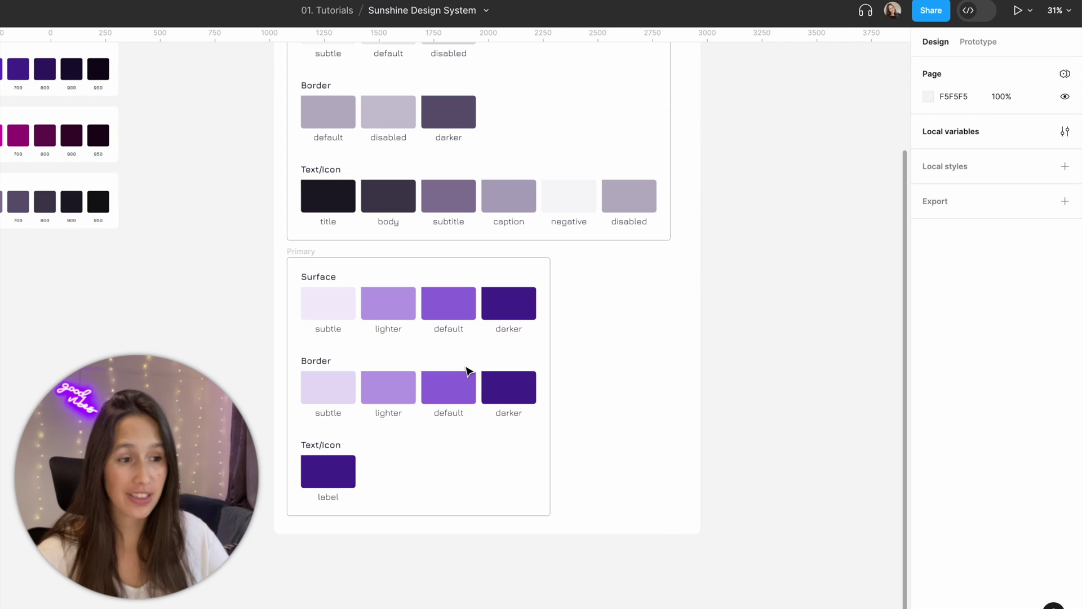
{"action": "left_click", "coordinate": [465, 375]}
{"action": "left_click", "coordinate": [388, 388]}
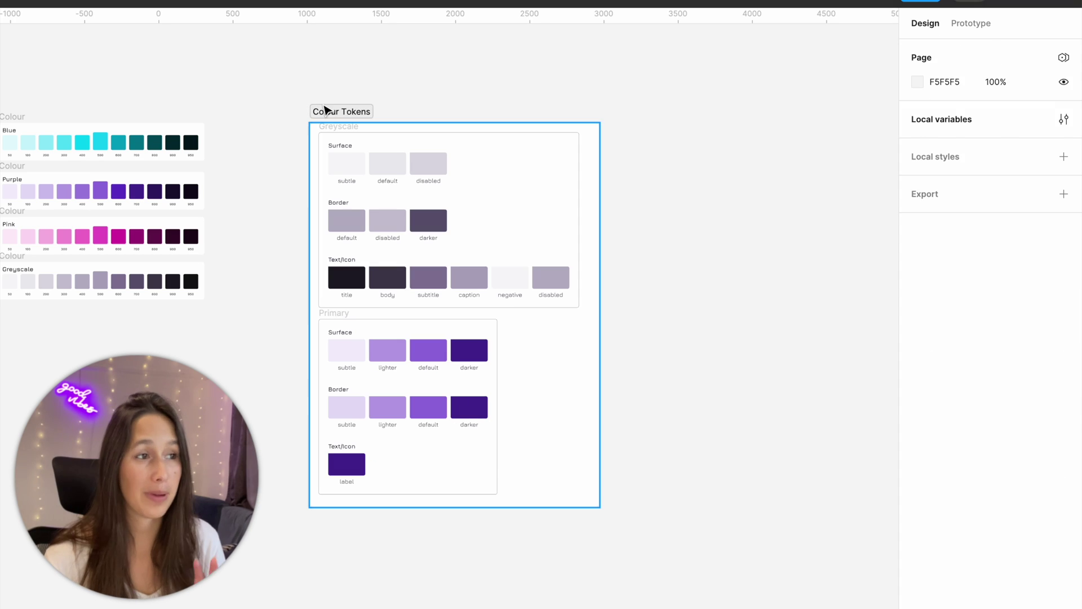
- Widen the Colour Tokens section and duplicate the Primary frame beside the original with a gap of 49
{"action": "left_click", "coordinate": [381, 126]}
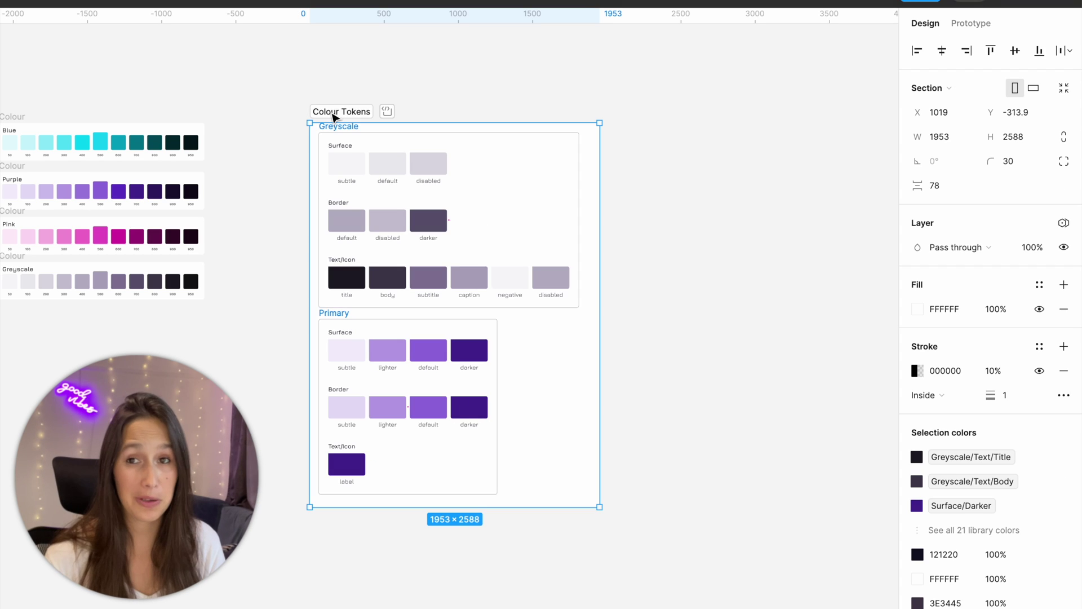
{"action": "left_click_drag", "start_coordinate": [599, 213], "coordinate": [877, 198]}
{"action": "left_click", "coordinate": [345, 314]}
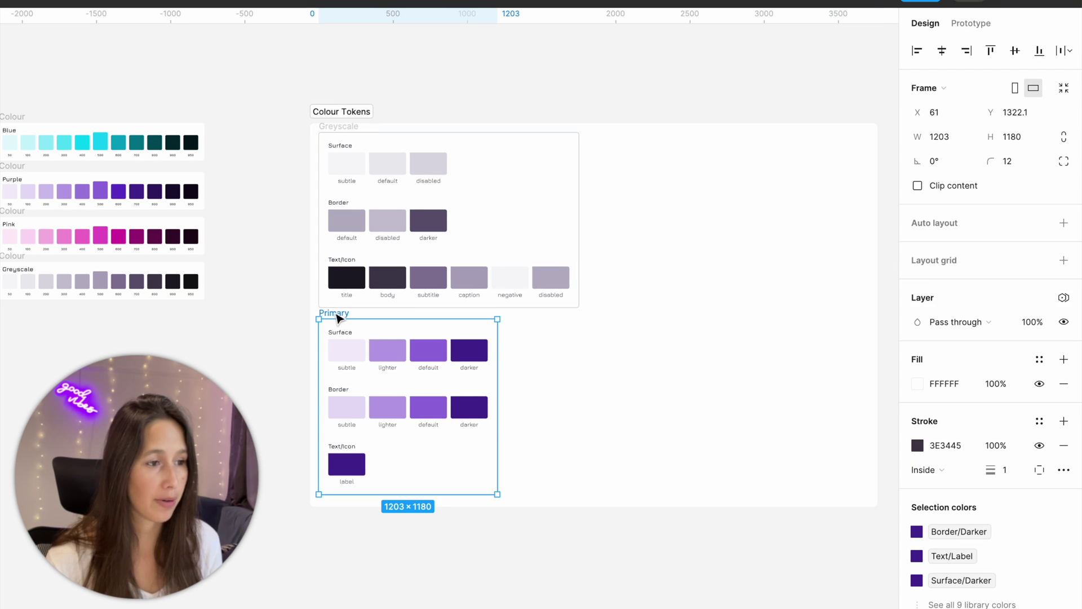
{"action": "left_click_drag", "start_coordinate": [339, 318], "coordinate": [524, 325]}
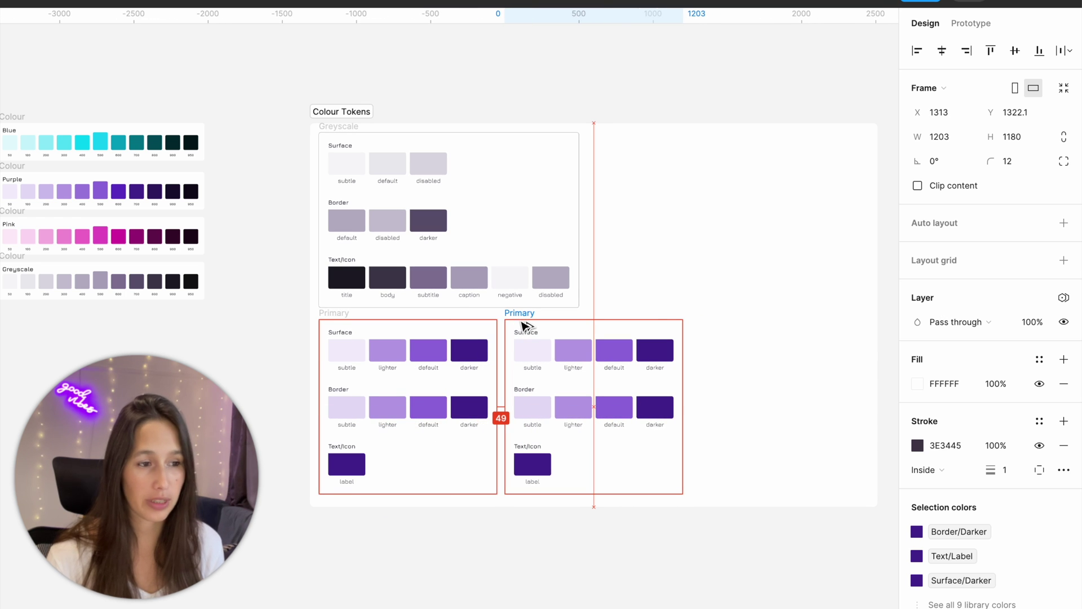
{"action": "scroll", "coordinate": [585, 380], "scroll_direction": "up", "scroll_amount": 5}
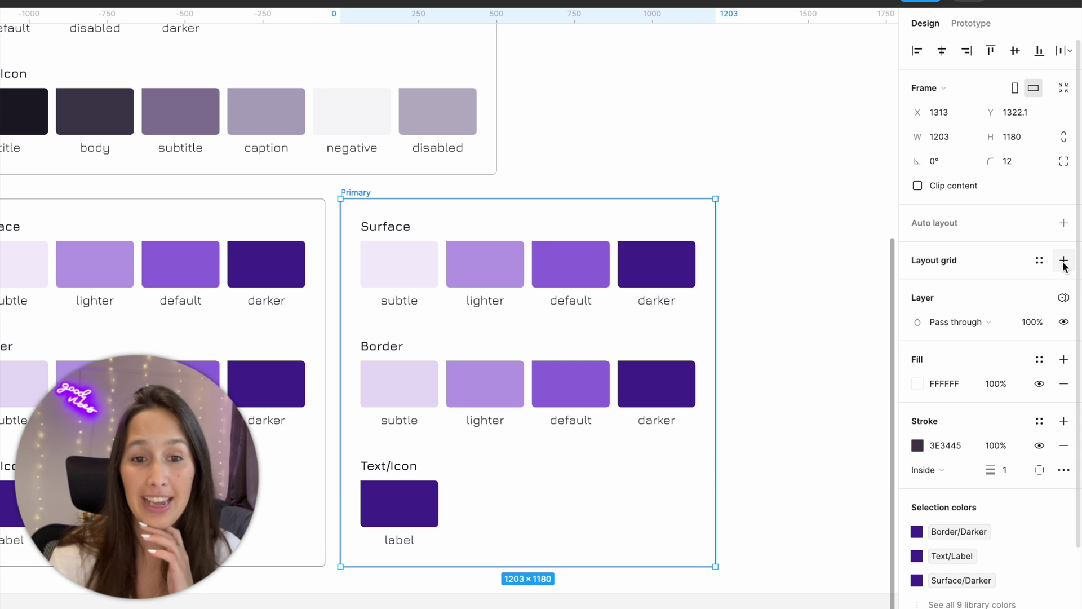
- Set the duplicated Primary frame's Semantic Colours variable mode to Error
{"action": "left_click", "coordinate": [1064, 298]}
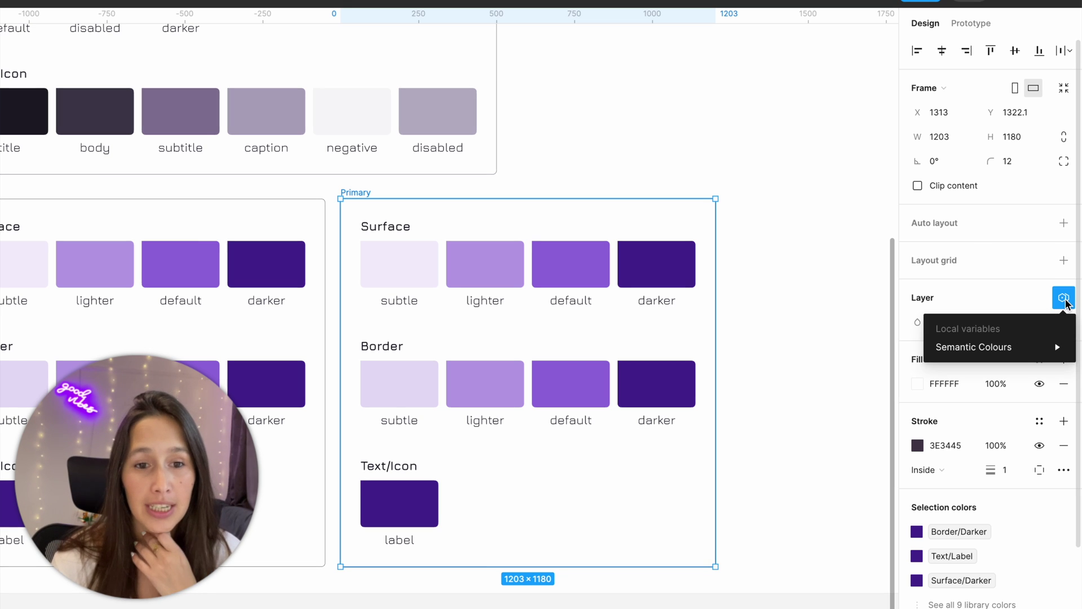
{"action": "mouse_move", "coordinate": [1025, 350]}
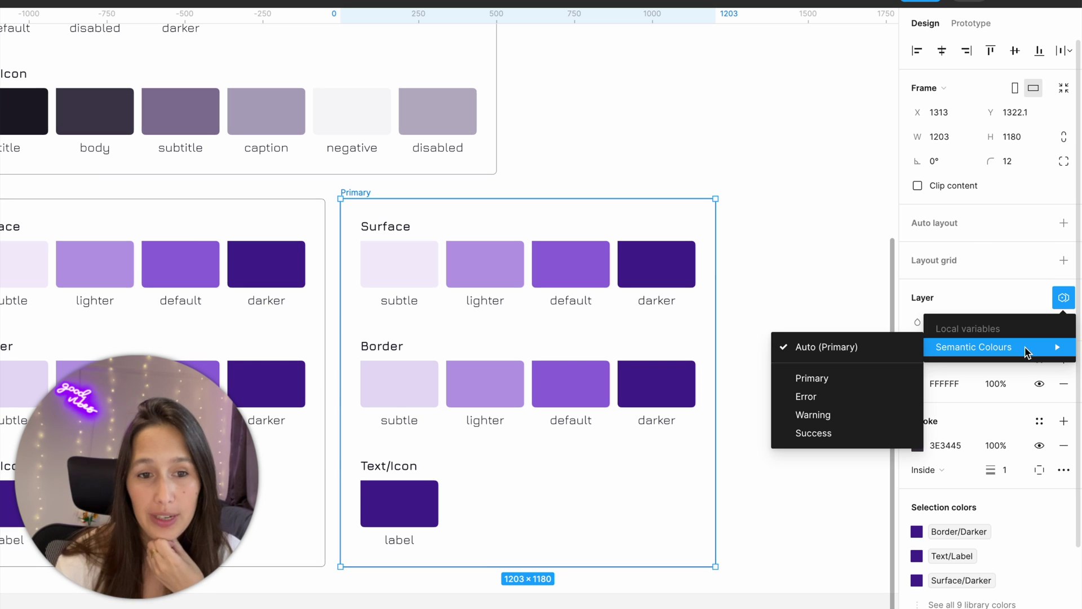
{"action": "left_click", "coordinate": [862, 397]}
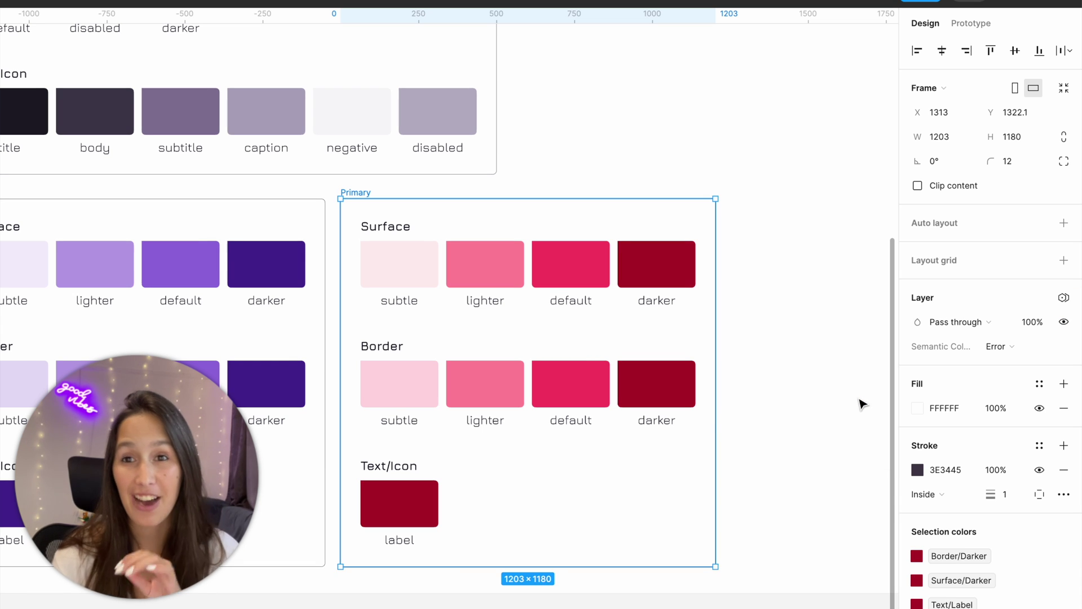
- Duplicate the Error-mode frame twice along the same row with gaps of 49, widening the Colour Tokens section to 5884
{"action": "left_click_drag", "start_coordinate": [862, 404], "coordinate": [669, 431]}
{"action": "scroll", "coordinate": [489, 387], "scroll_direction": "down", "scroll_amount": 5}
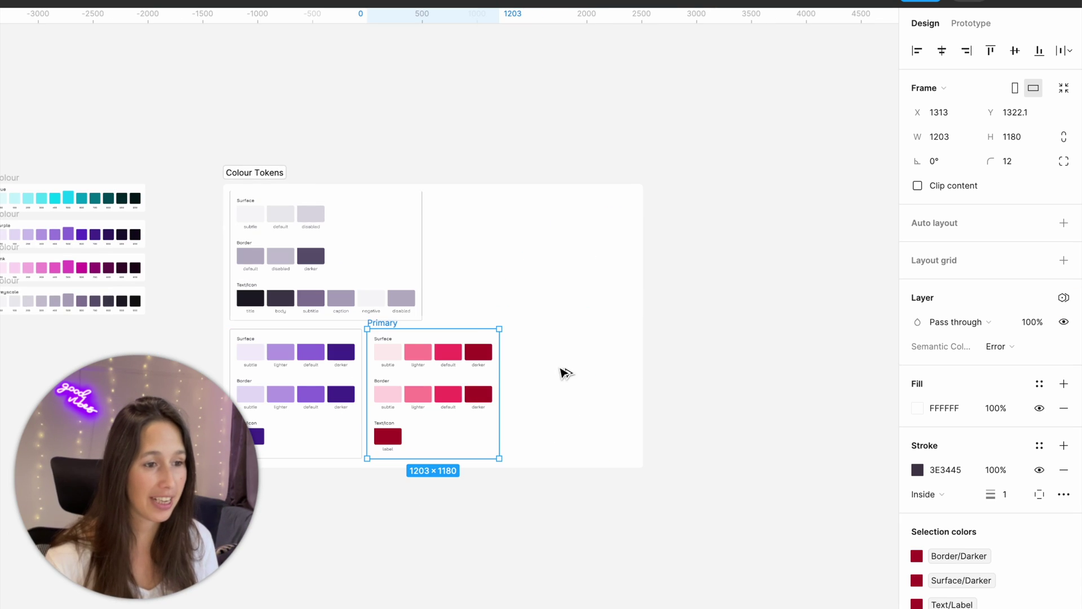
{"action": "key", "text": "ctrl+d"}
{"action": "left_click", "coordinate": [216, 169]}
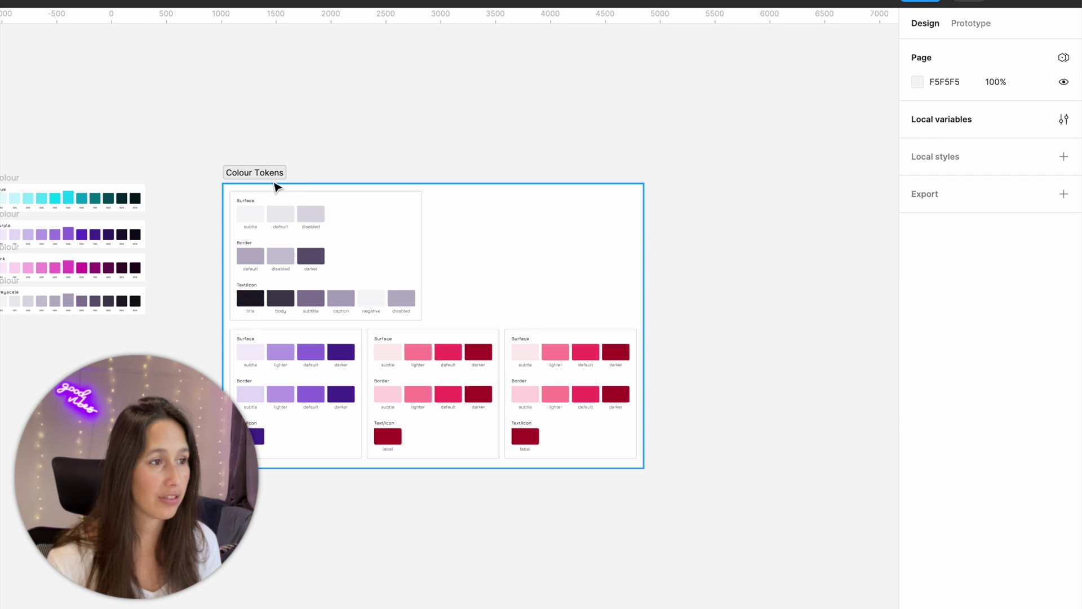
{"action": "left_click", "coordinate": [276, 184]}
{"action": "left_click_drag", "start_coordinate": [648, 299], "coordinate": [868, 294]}
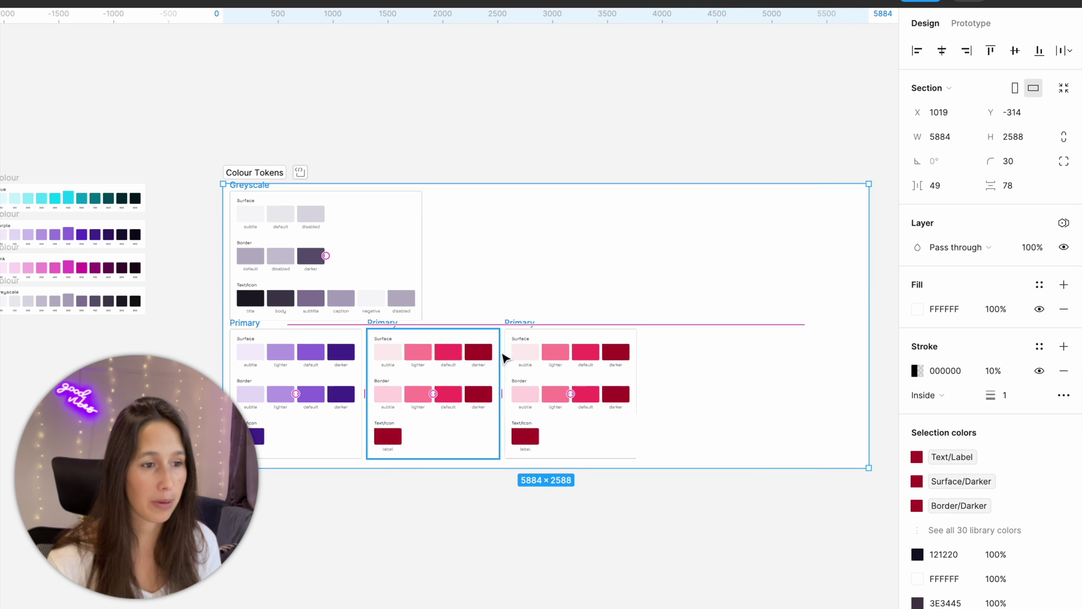
{"action": "left_click_drag", "start_coordinate": [522, 319], "coordinate": [657, 322]}
{"action": "key", "text": "Escape"}
- Set the Semantic Colours mode to Warning on the third swatch frame in the row and Success on the fourth
{"action": "left_click", "coordinate": [584, 340]}
{"action": "left_click", "coordinate": [1065, 349]}
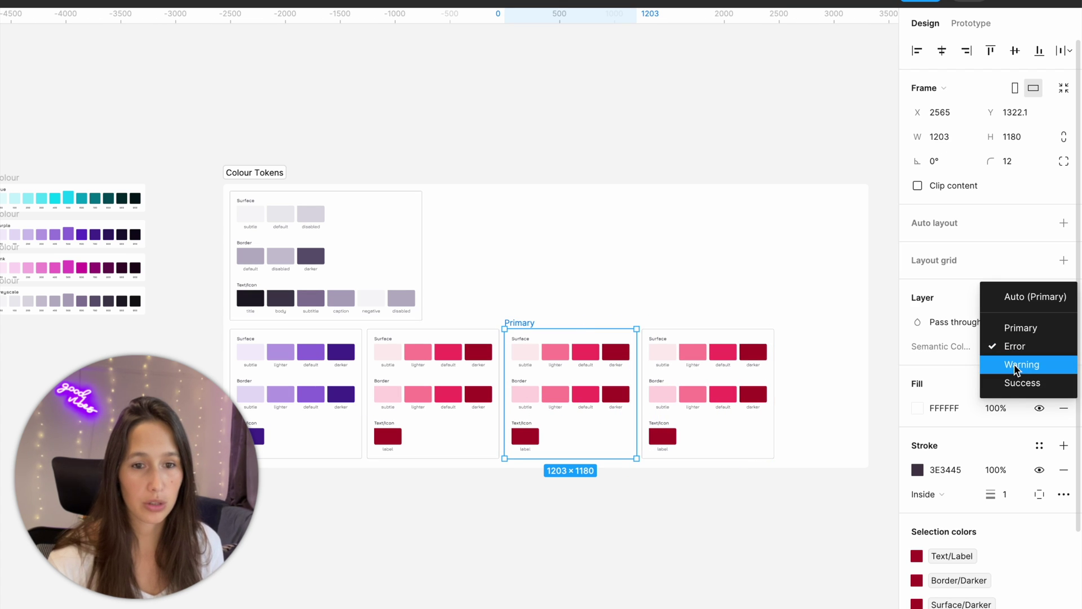
{"action": "left_click", "coordinate": [1031, 358]}
{"action": "left_click", "coordinate": [731, 333]}
{"action": "left_click", "coordinate": [999, 346]}
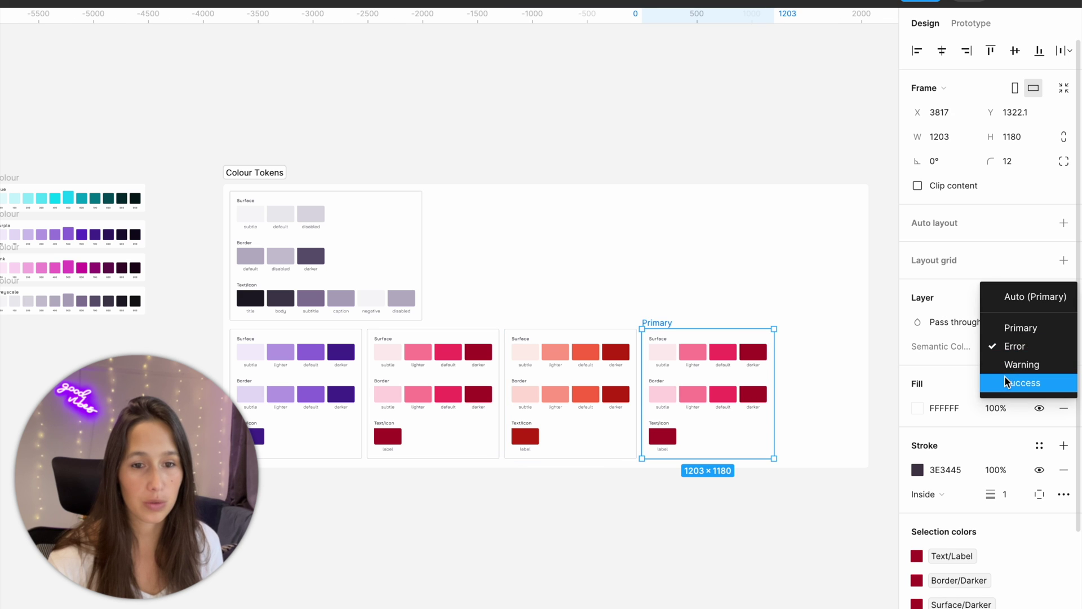
{"action": "left_click", "coordinate": [1004, 375]}
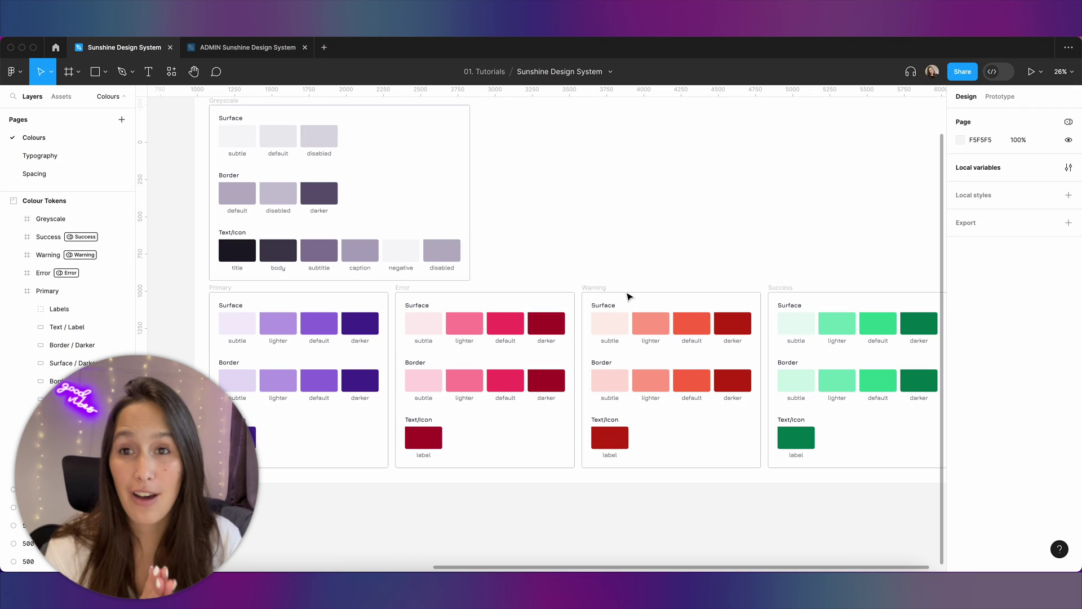